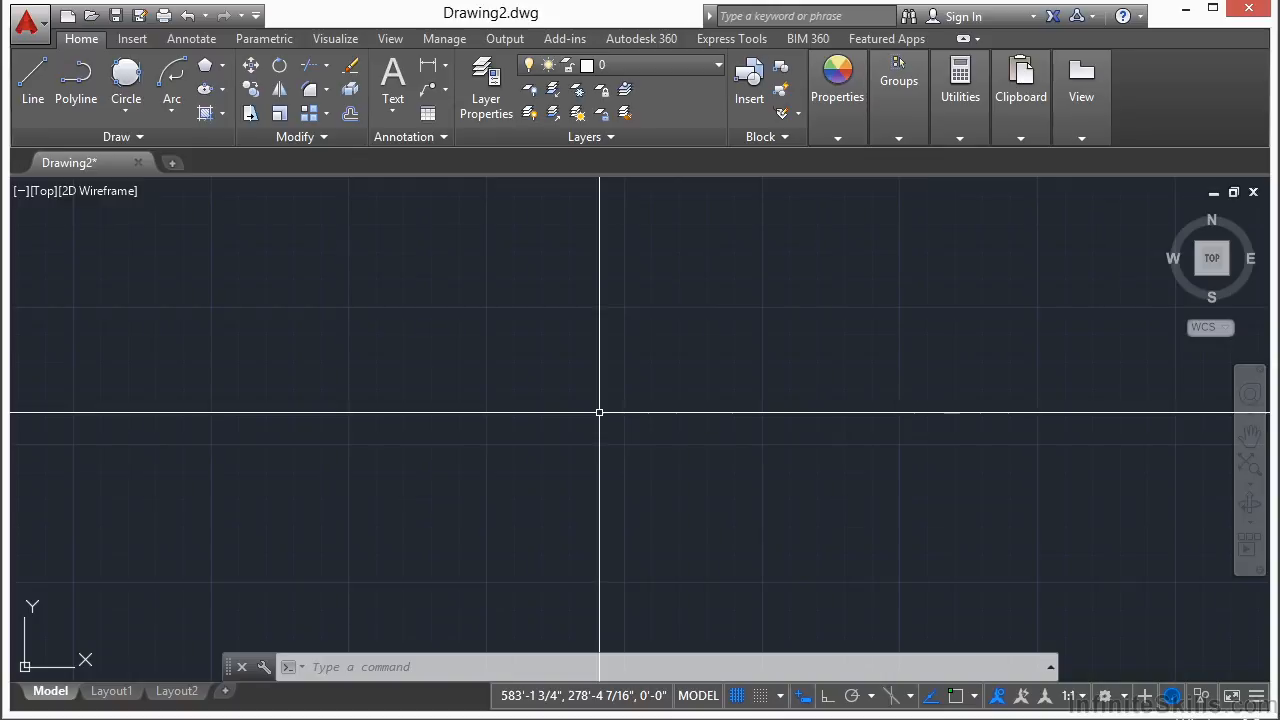
- Draw a freehand rectangle in the upper part of the empty drawing by picking two opposite corners
click(220, 66)
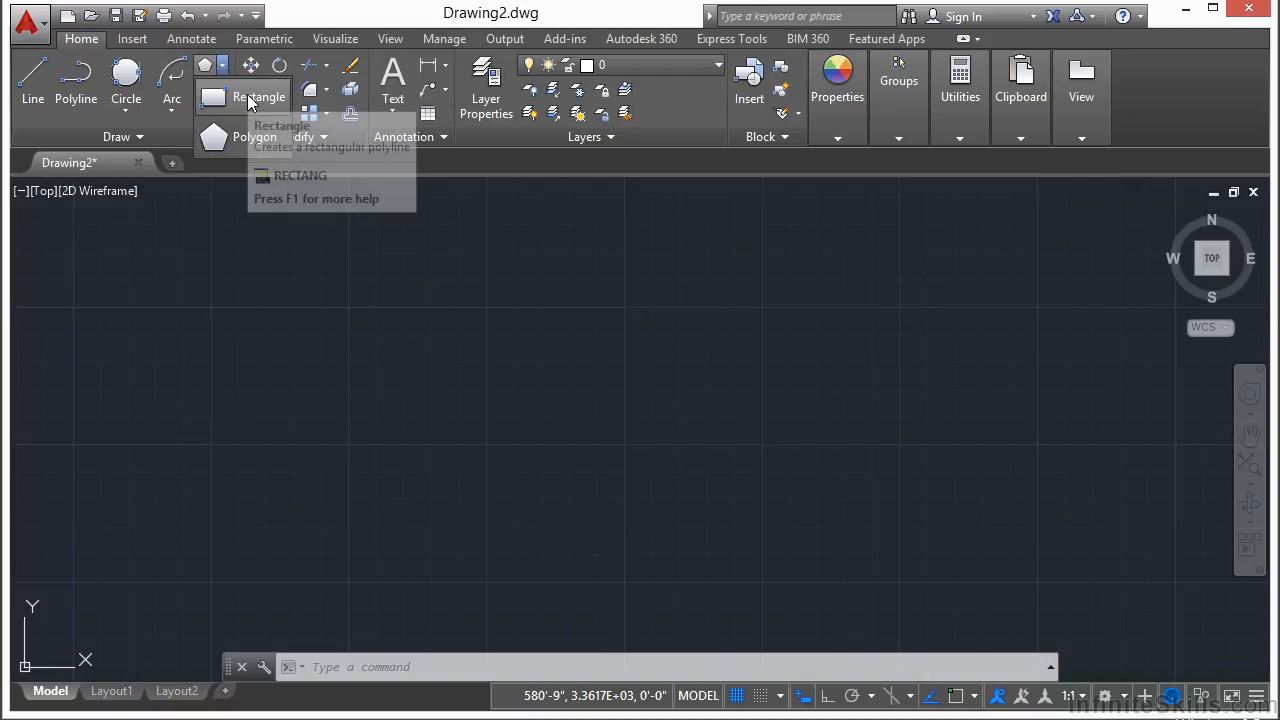
click(250, 97)
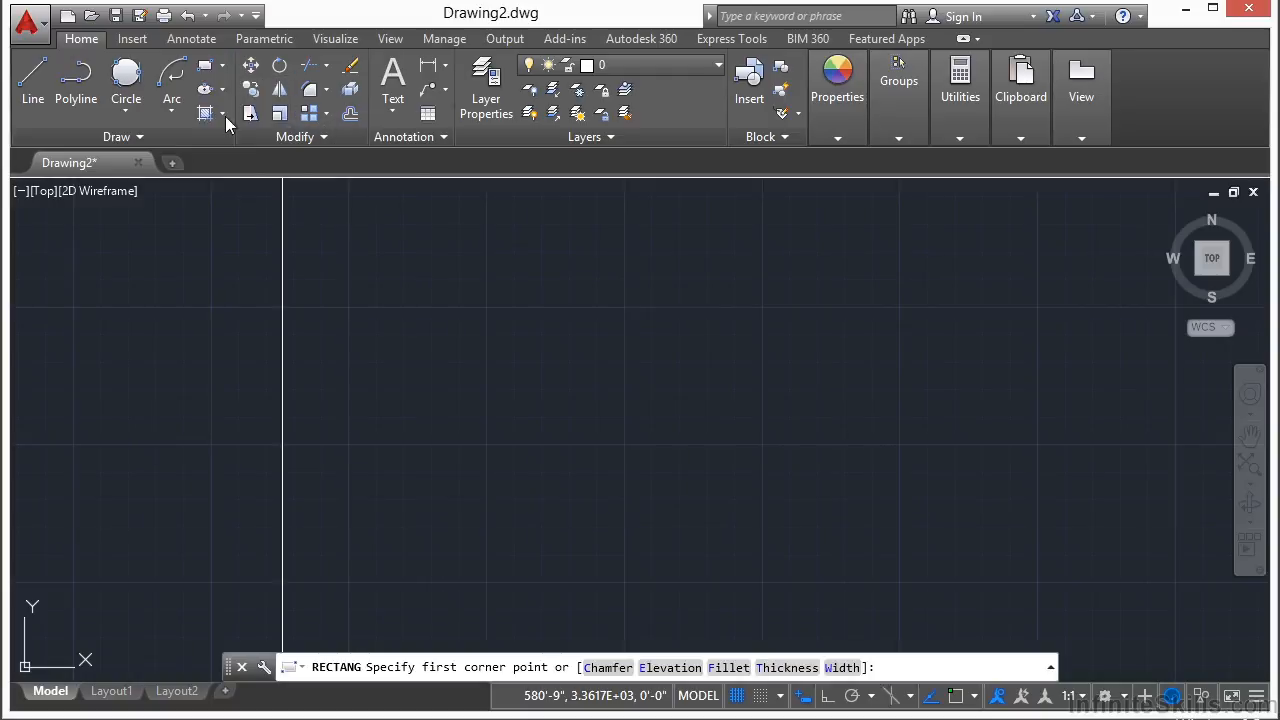
click(324, 258)
click(585, 374)
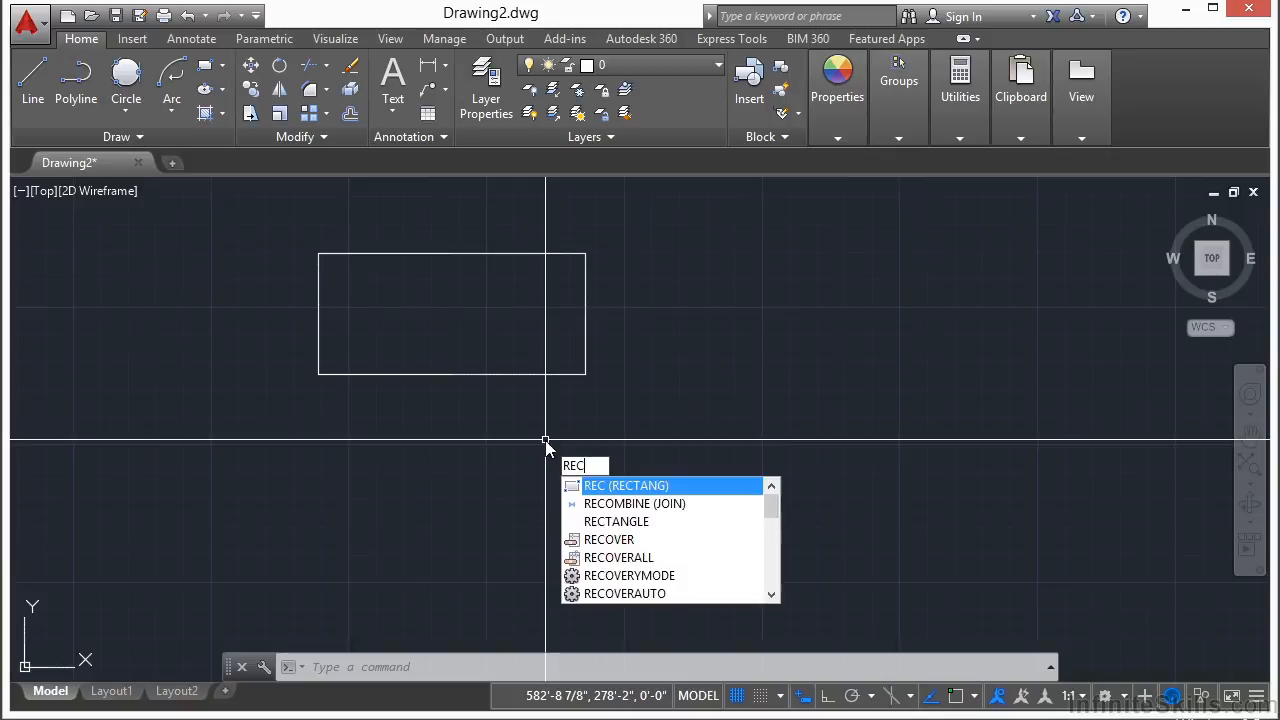
- Draw a second rectangle 24 inches wide and 12 inches high, beside the first one
key(Return)
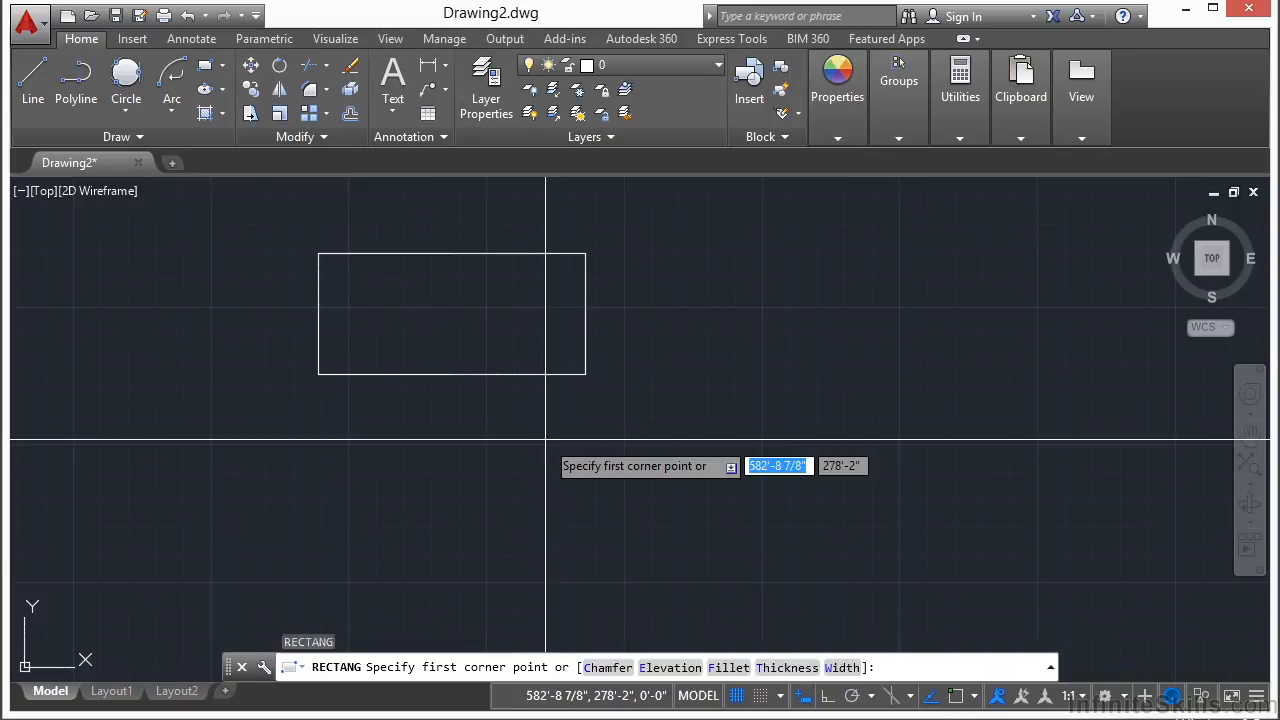
middle_drag(523, 414, 232, 437)
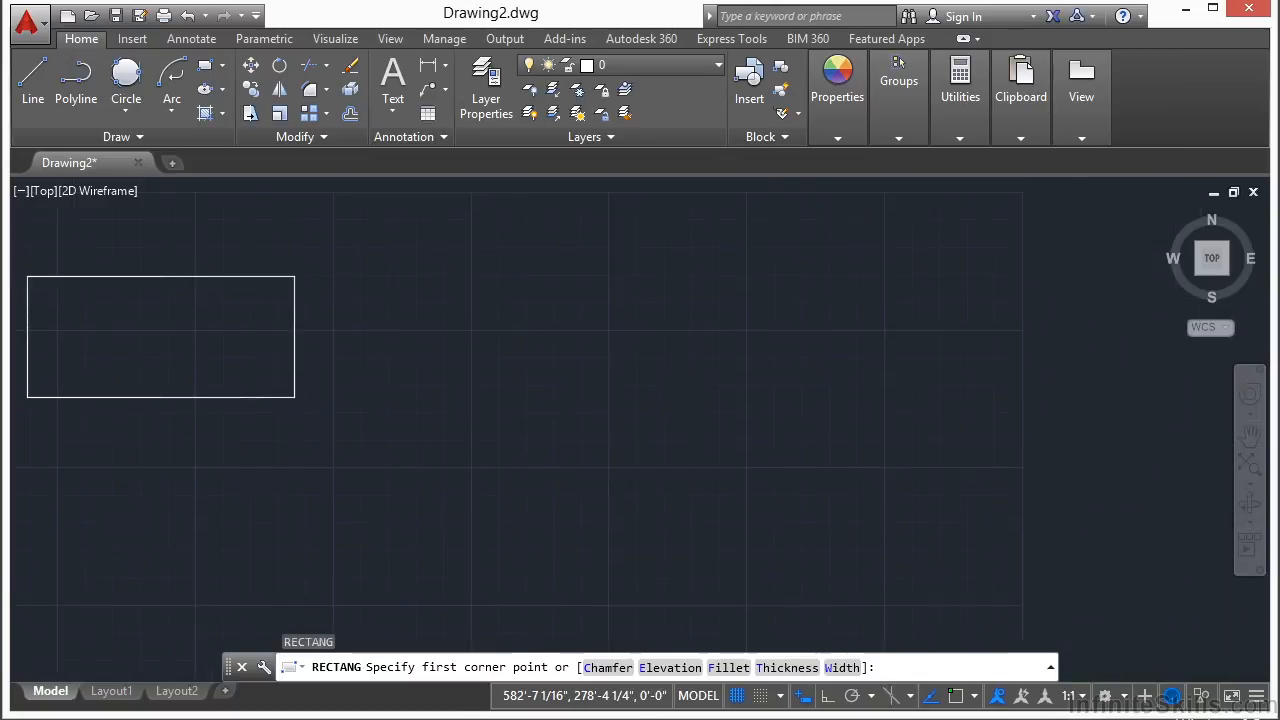
click(410, 272)
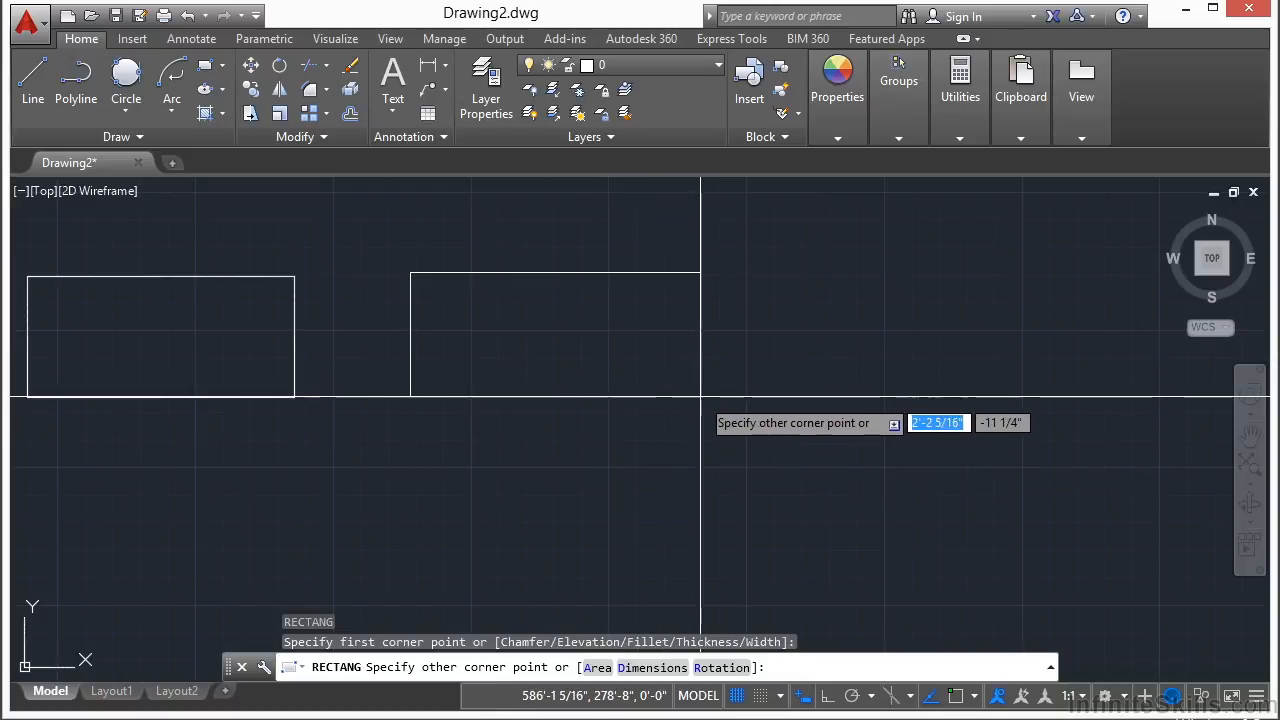
text(24)
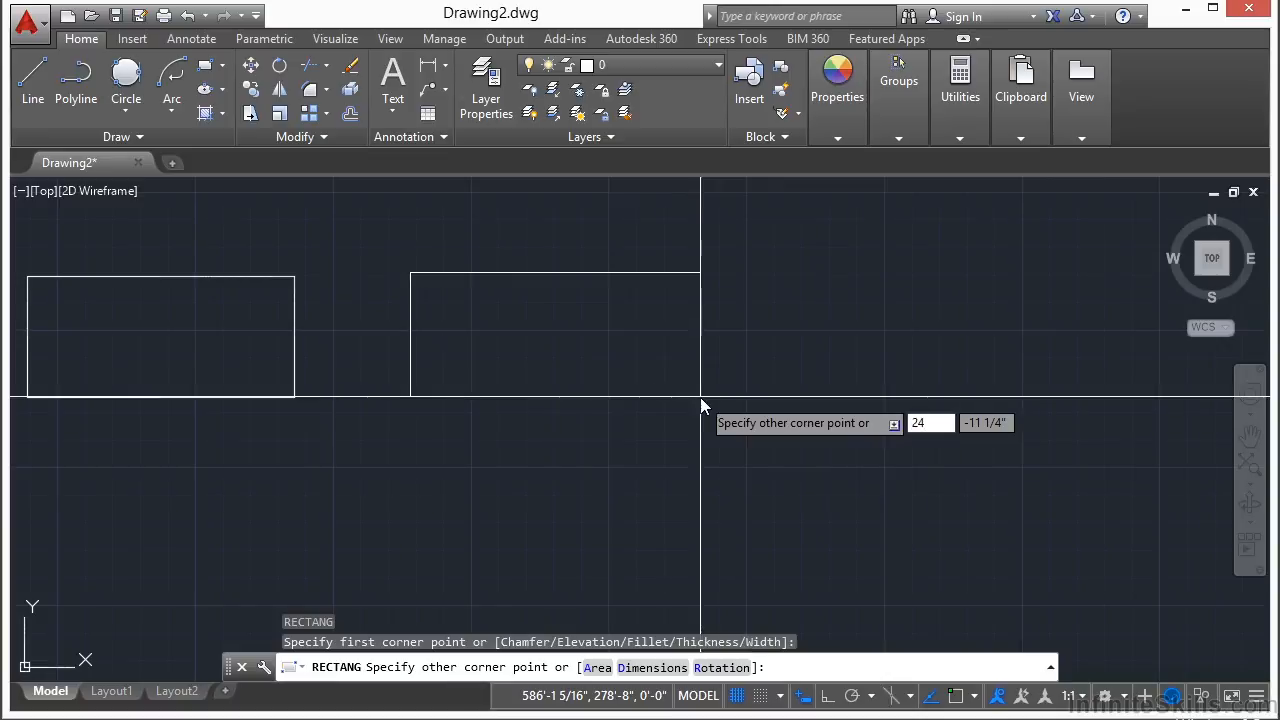
key(Tab)
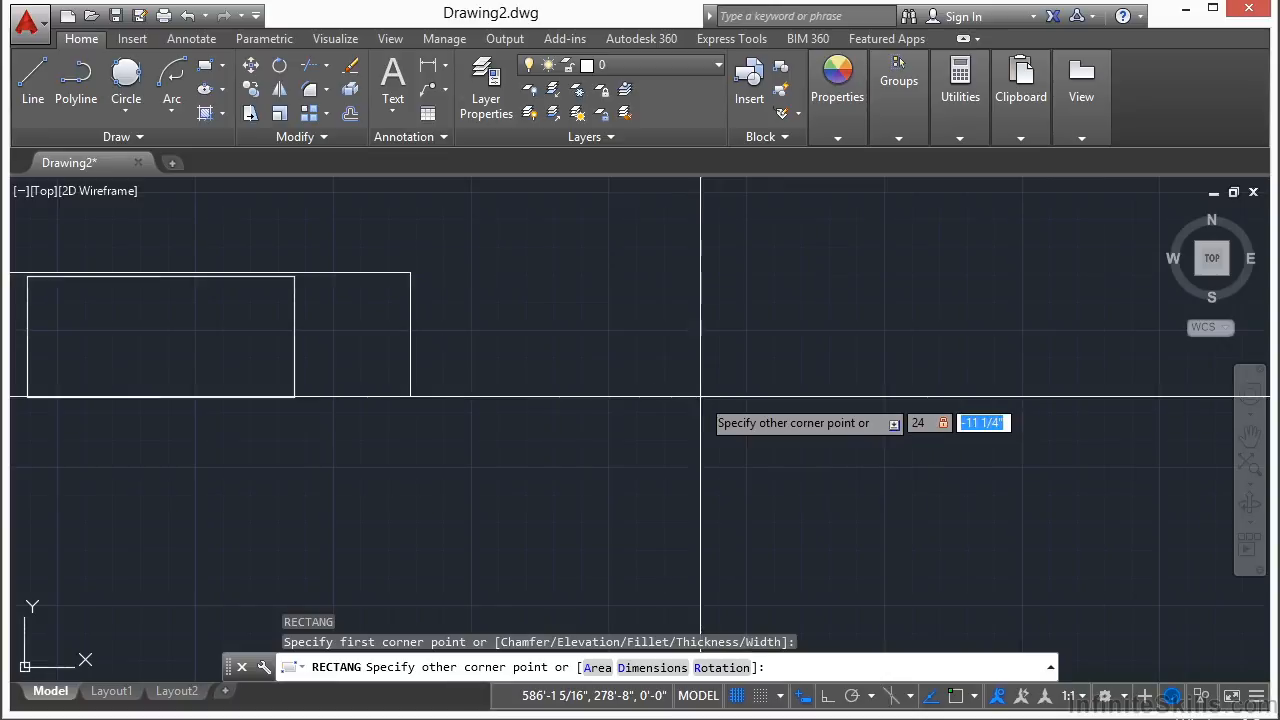
text(12)
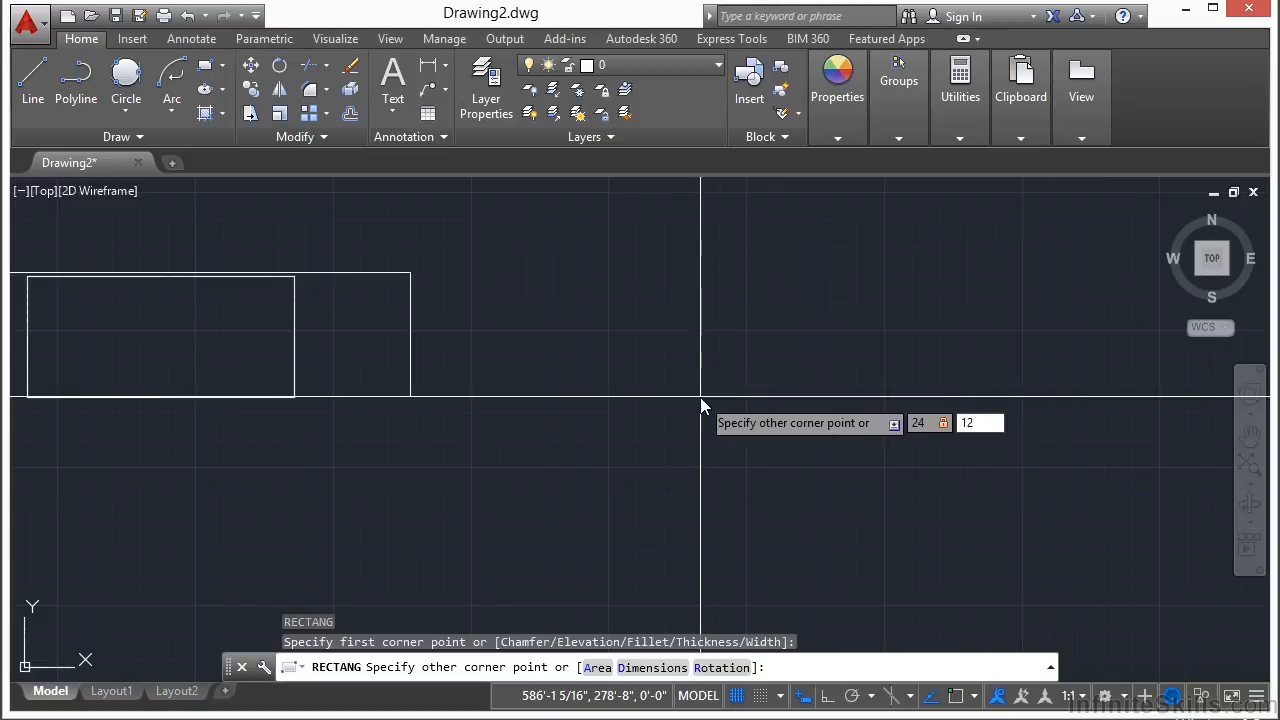
key(Return)
- Add a vertex to the top edge of the 24 by 12 rectangle, placed above its midpoint to form a peak
middle_drag(623, 269, 625, 423)
click(677, 337)
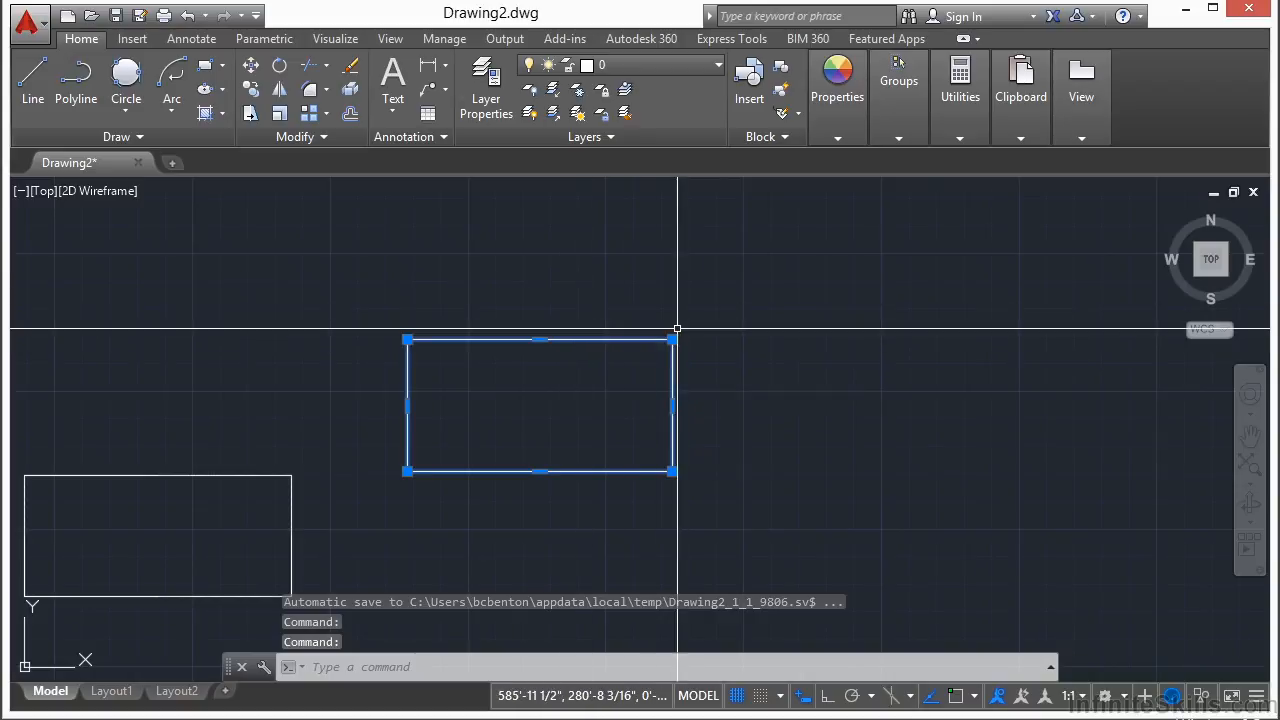
mouse_move(672, 471)
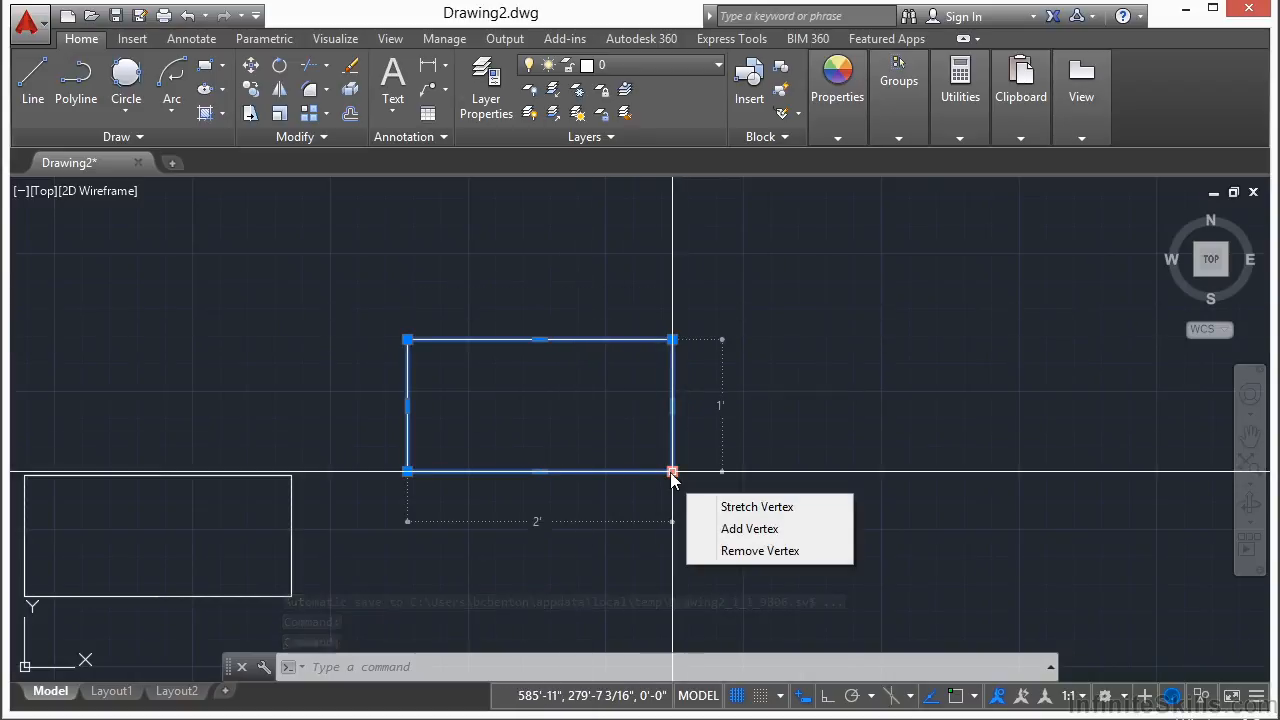
mouse_move(540, 340)
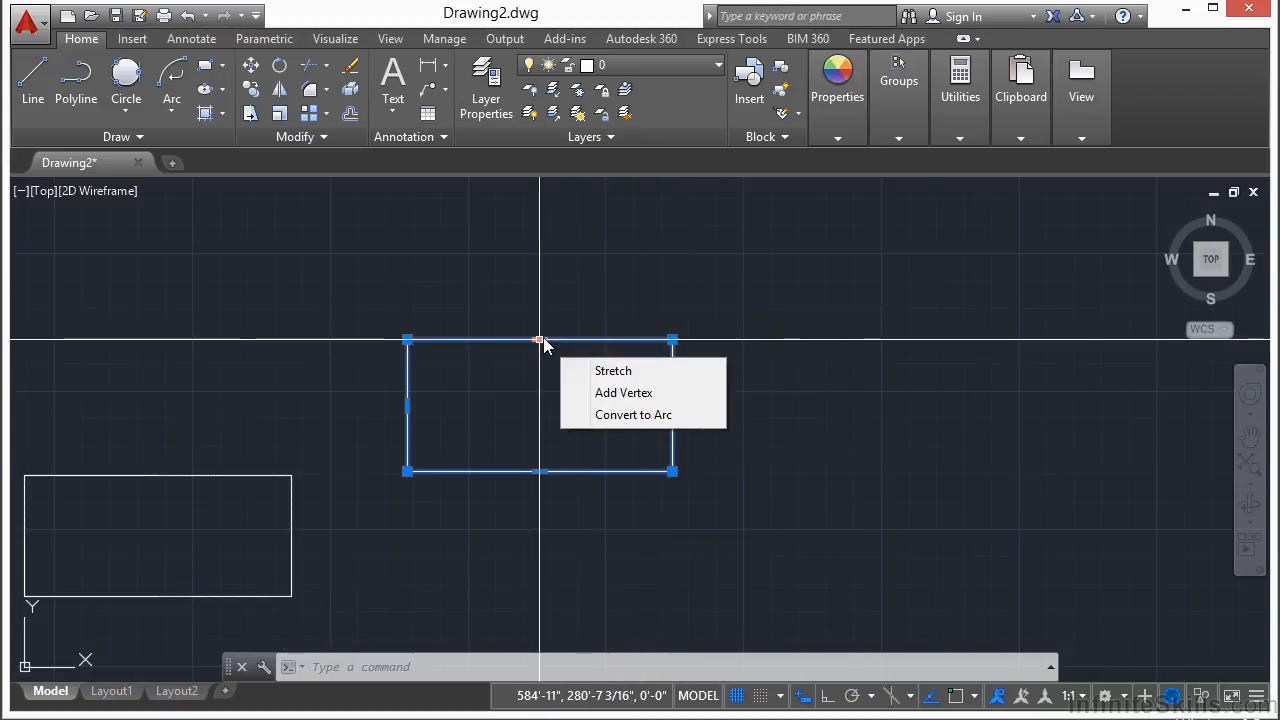
click(628, 397)
click(543, 284)
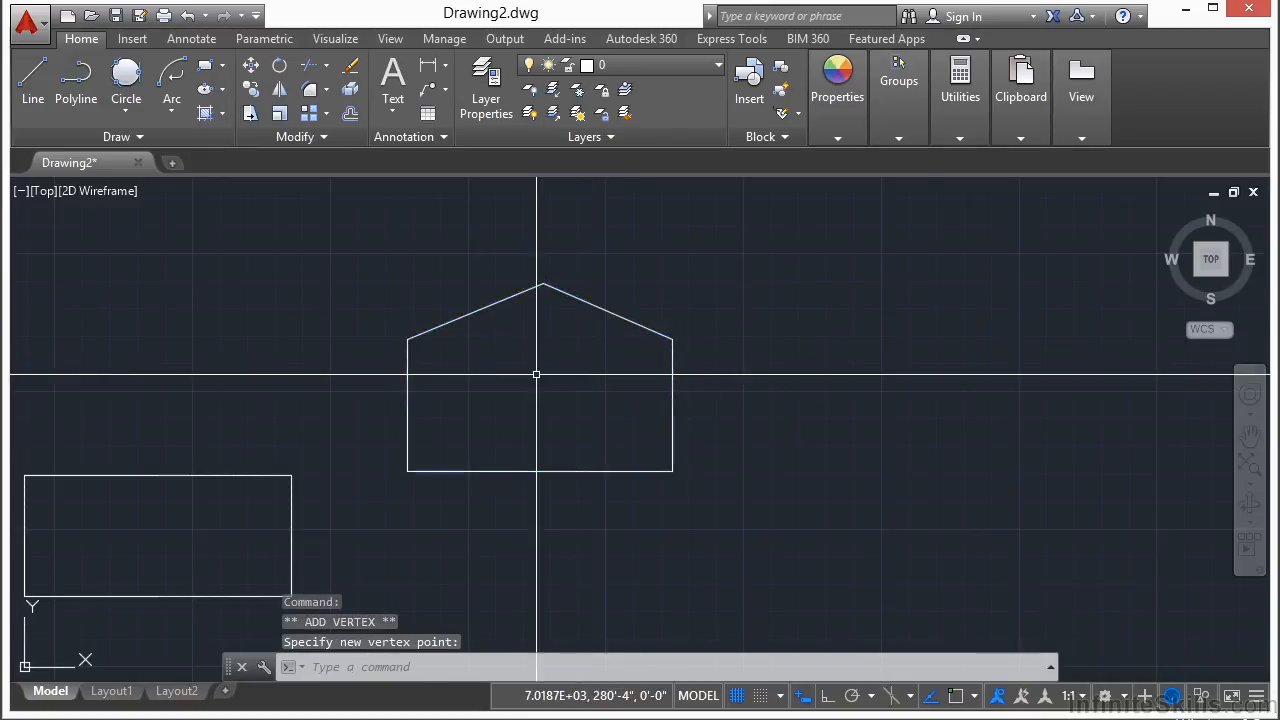
key(Escape)
- Draw a rectangle with both chamfer distances set to 5 inches, beyond the peaked shape
scroll(540, 350, down, 4)
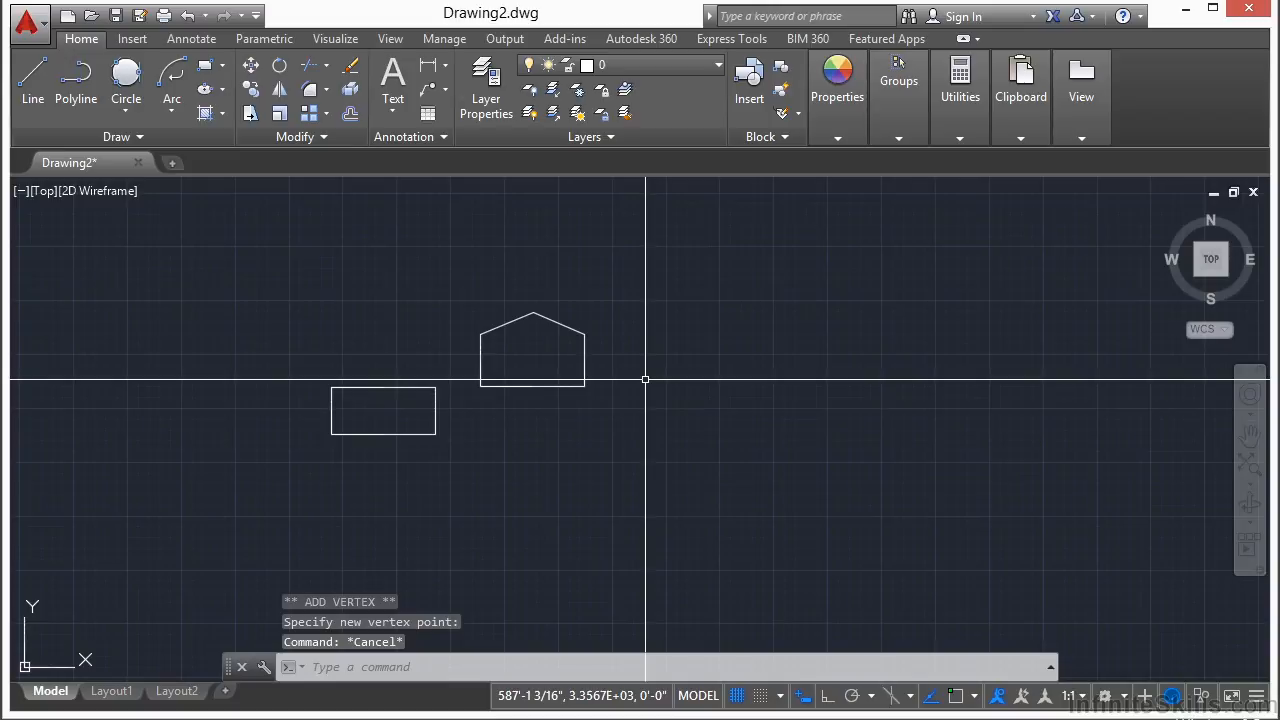
key(Return)
middle_drag(645, 365, 409, 295)
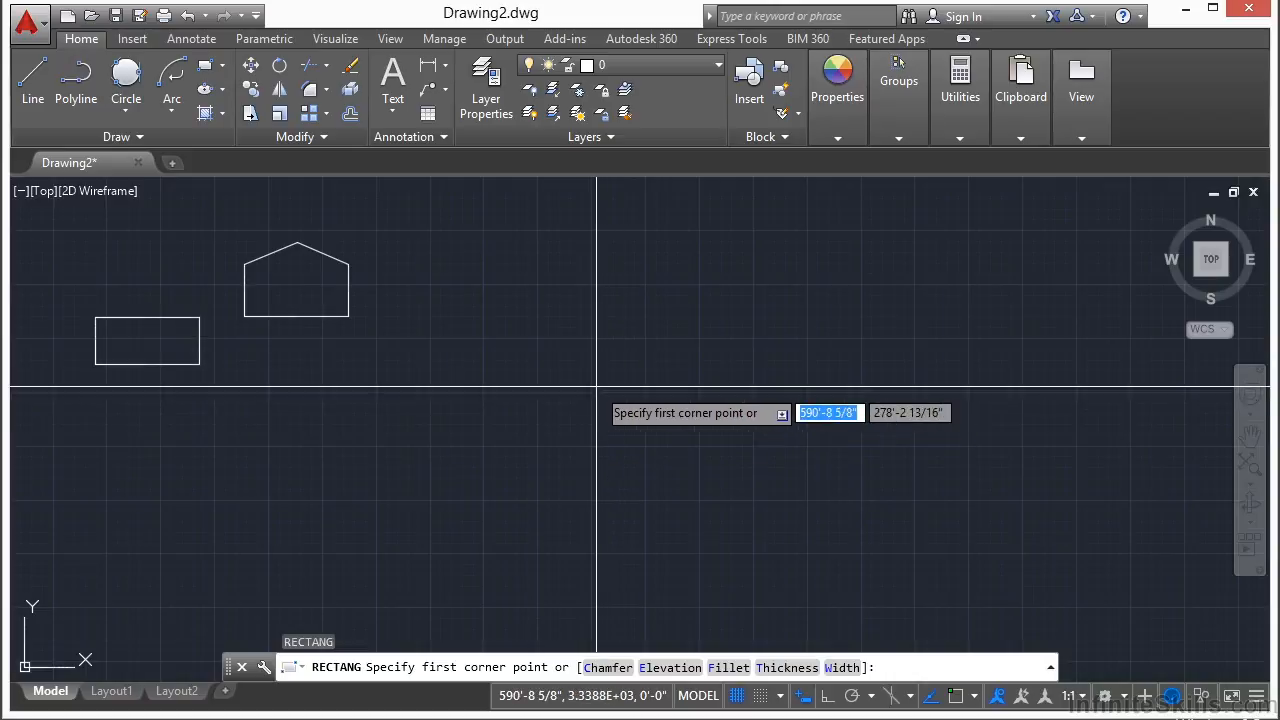
text(c)
key(Return)
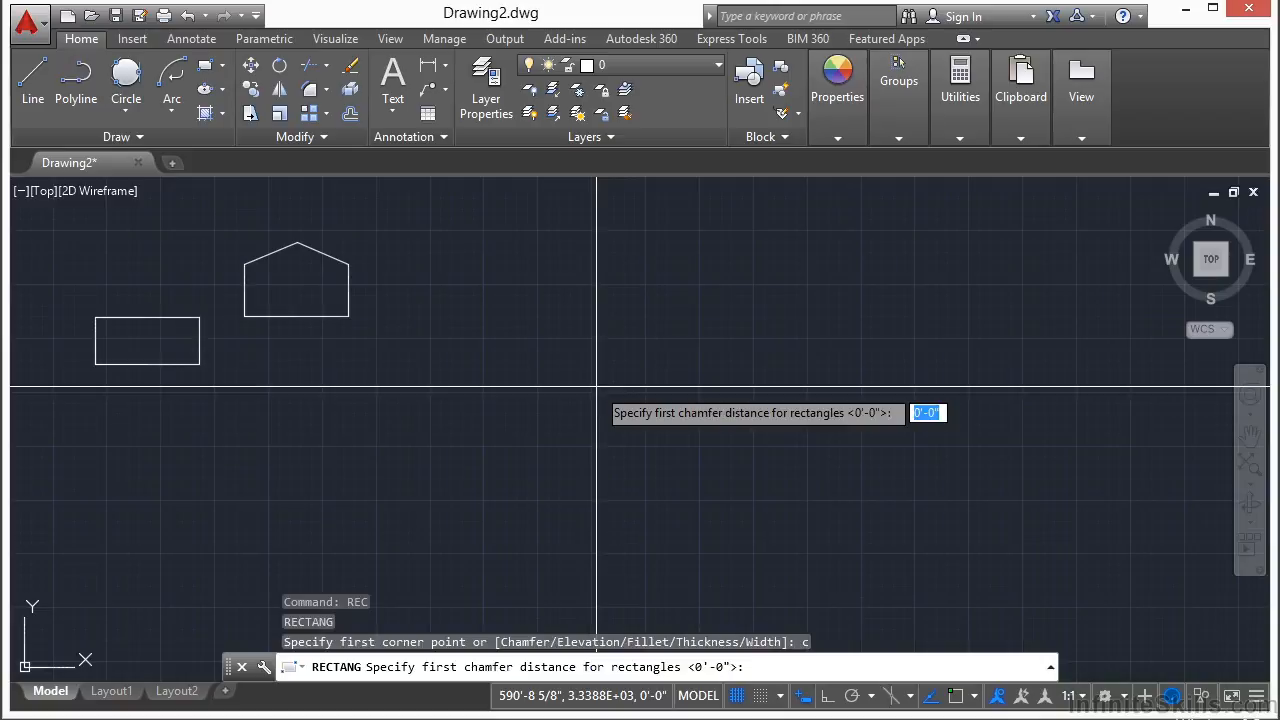
key(Return)
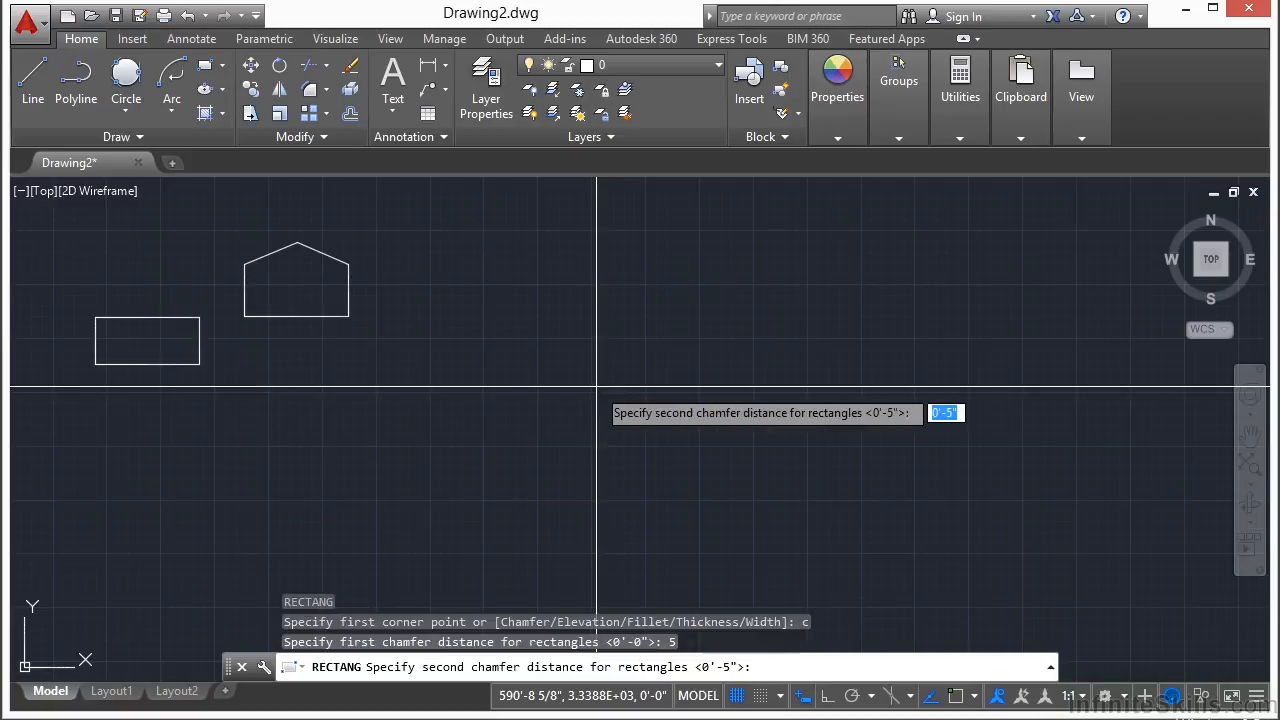
text(5)
key(Return)
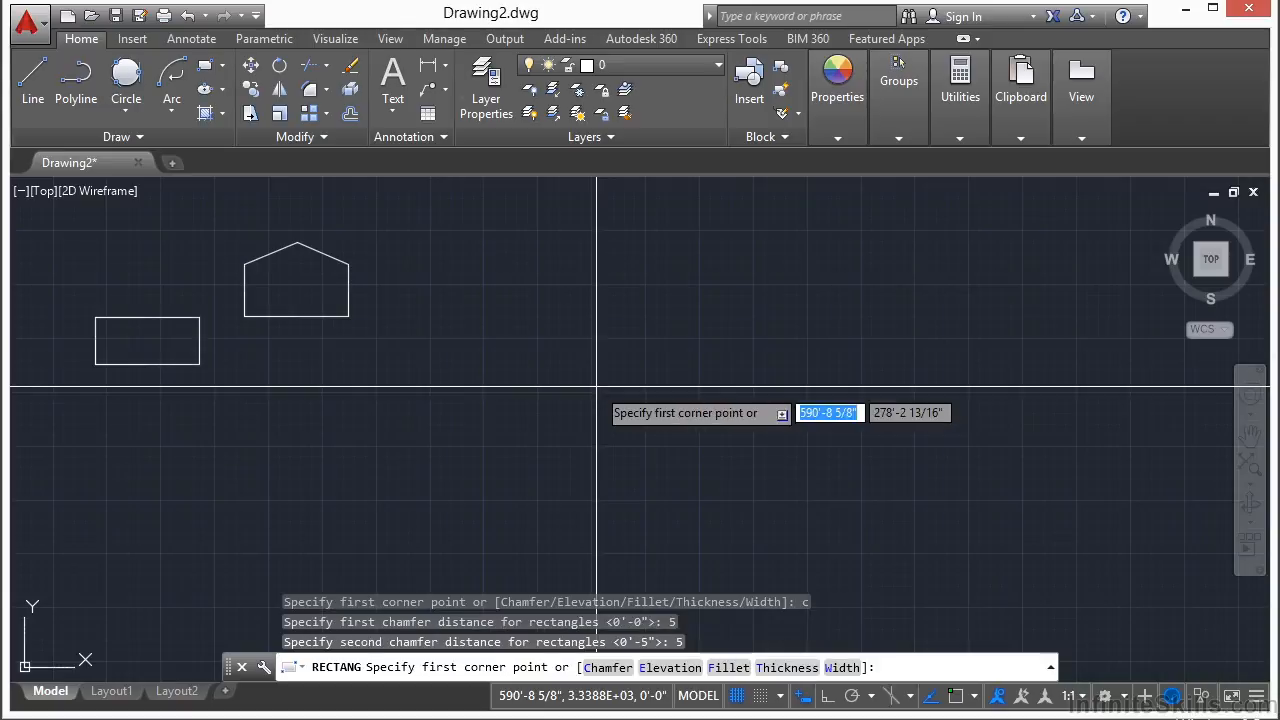
click(460, 443)
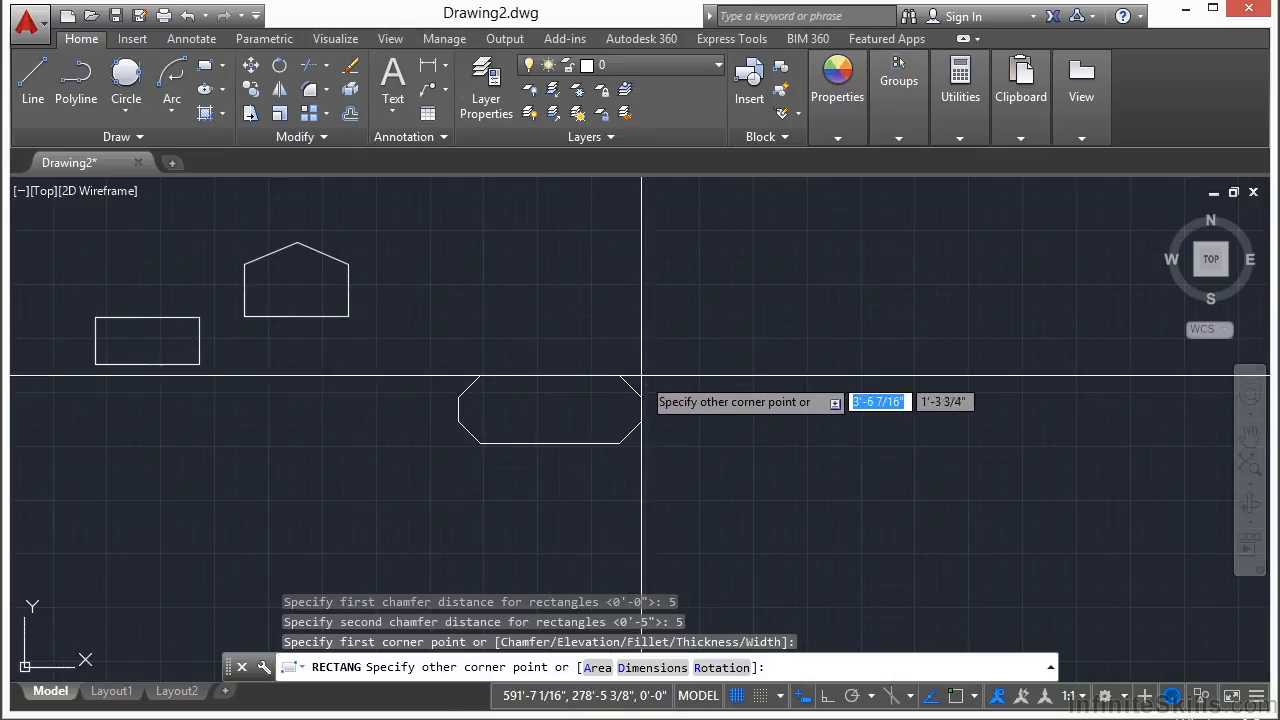
click(672, 318)
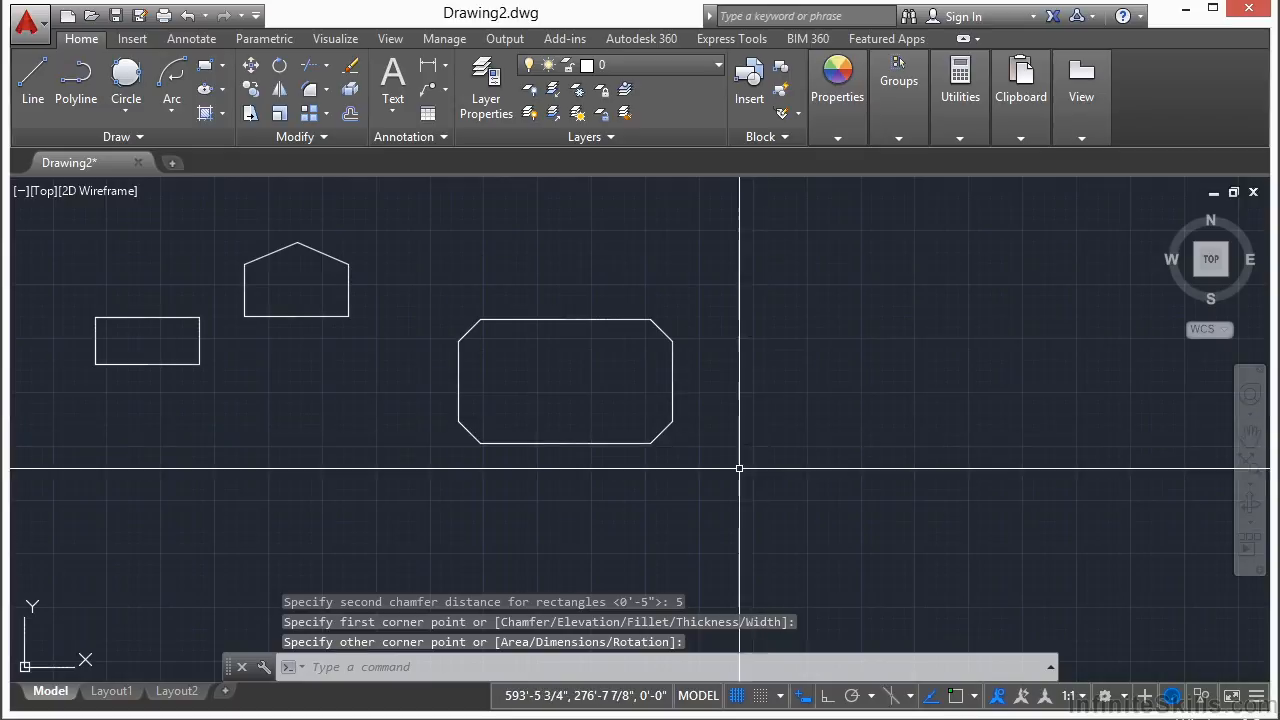
- Draw another rectangle with a first chamfer distance of 10 inches and a second of 5, beside the evenly chamfered one
key(Return)
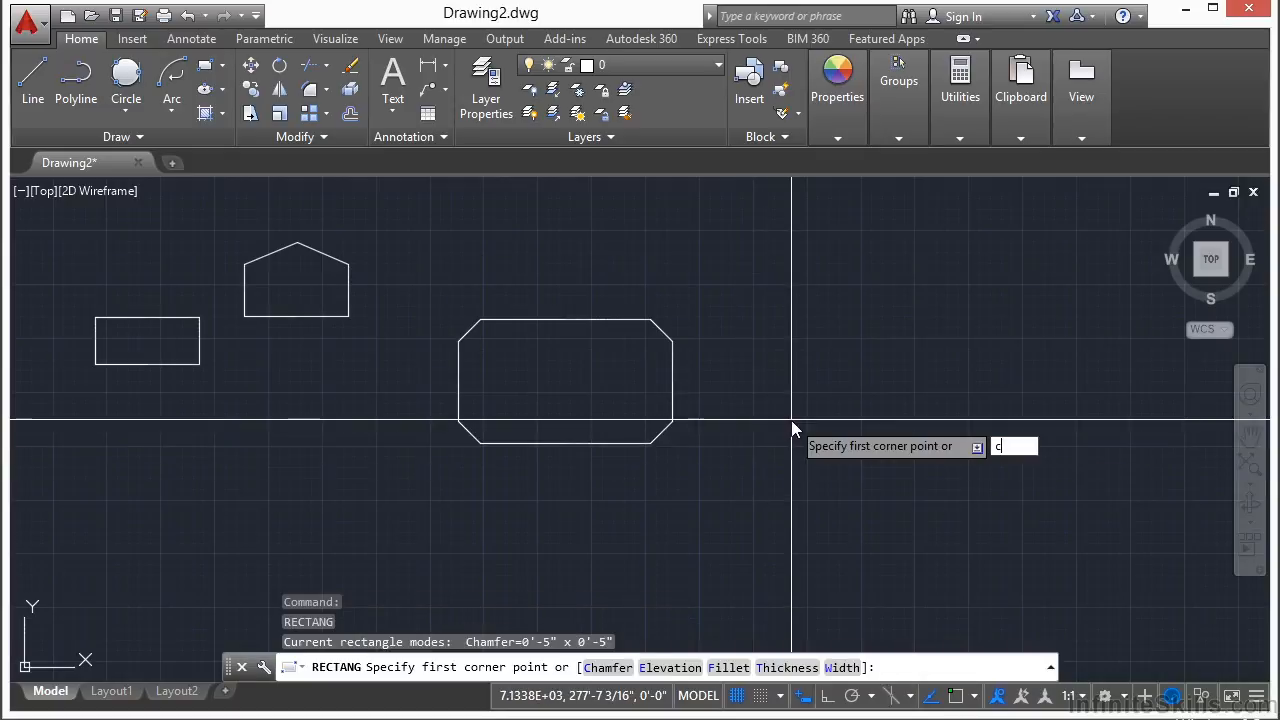
key(Return)
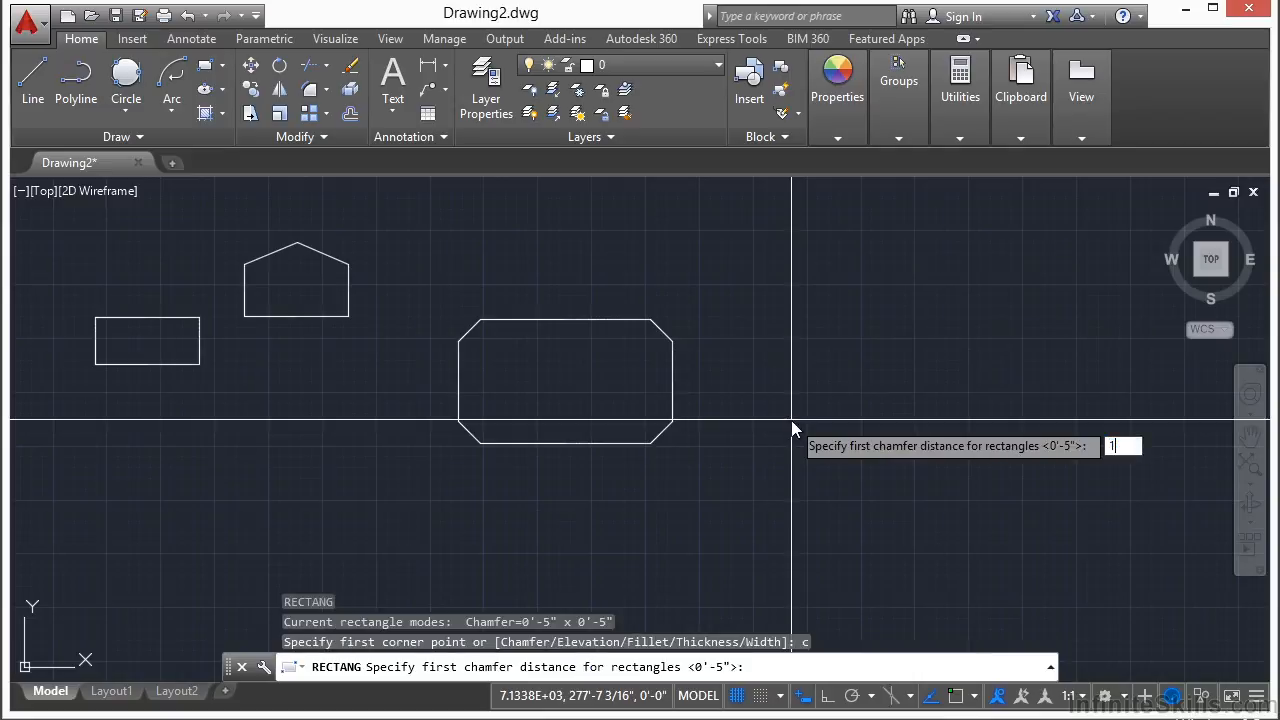
key(Return)
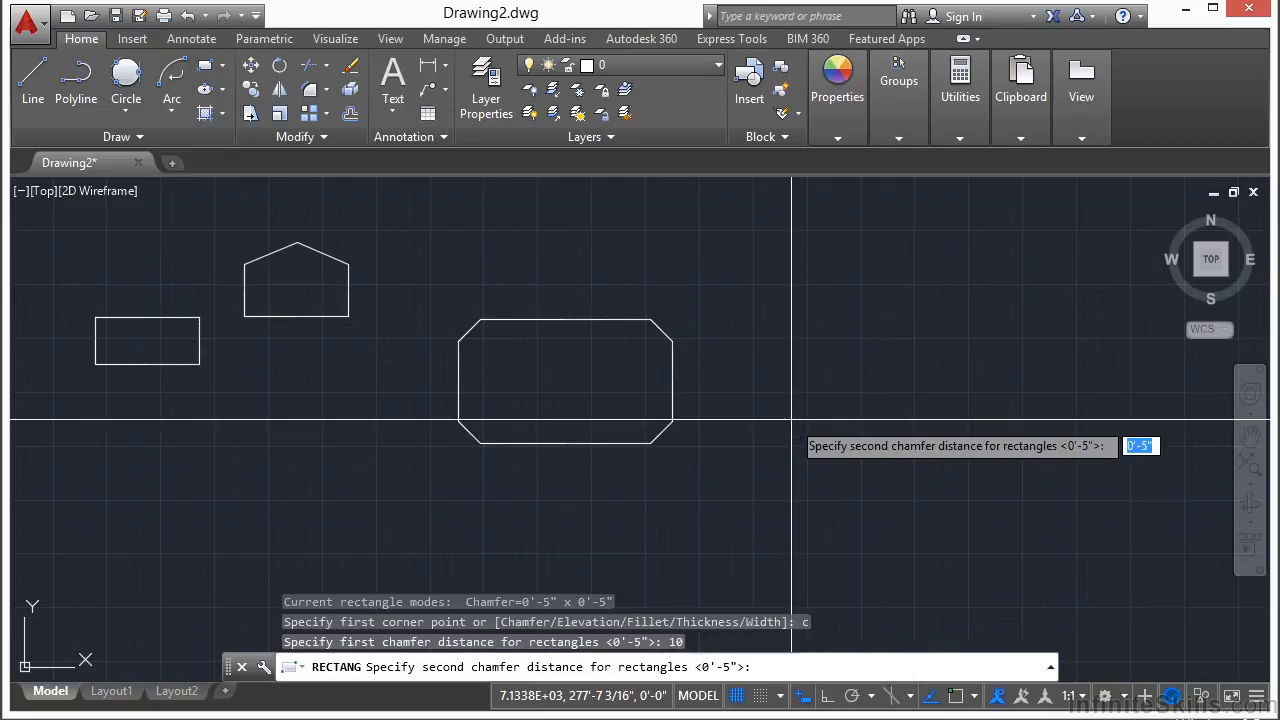
text(5)
key(Return)
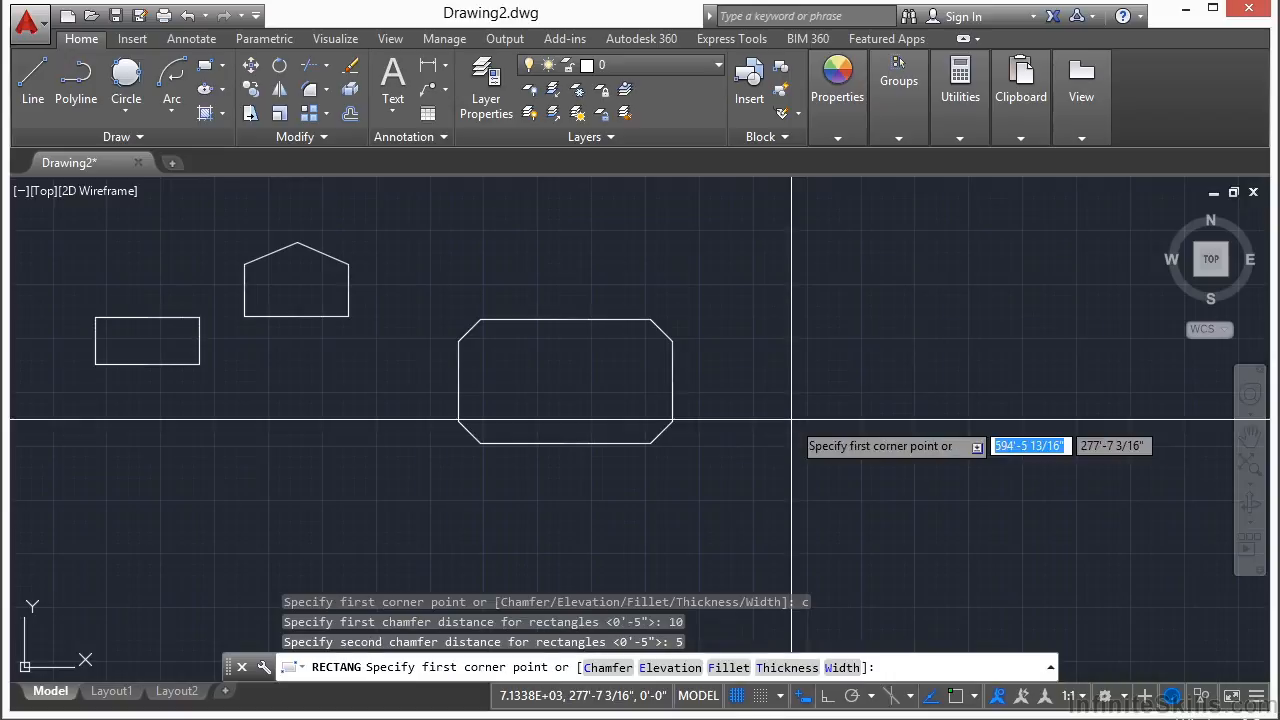
middle_drag(807, 383, 432, 383)
click(391, 444)
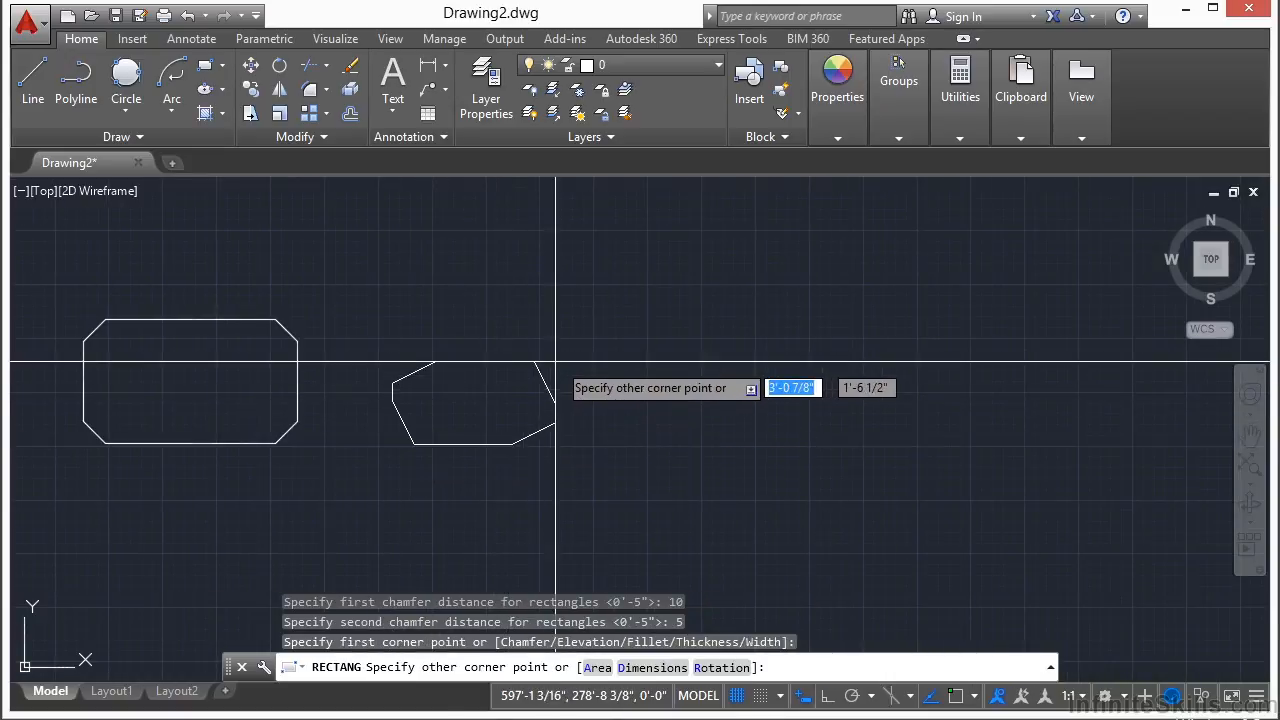
click(668, 296)
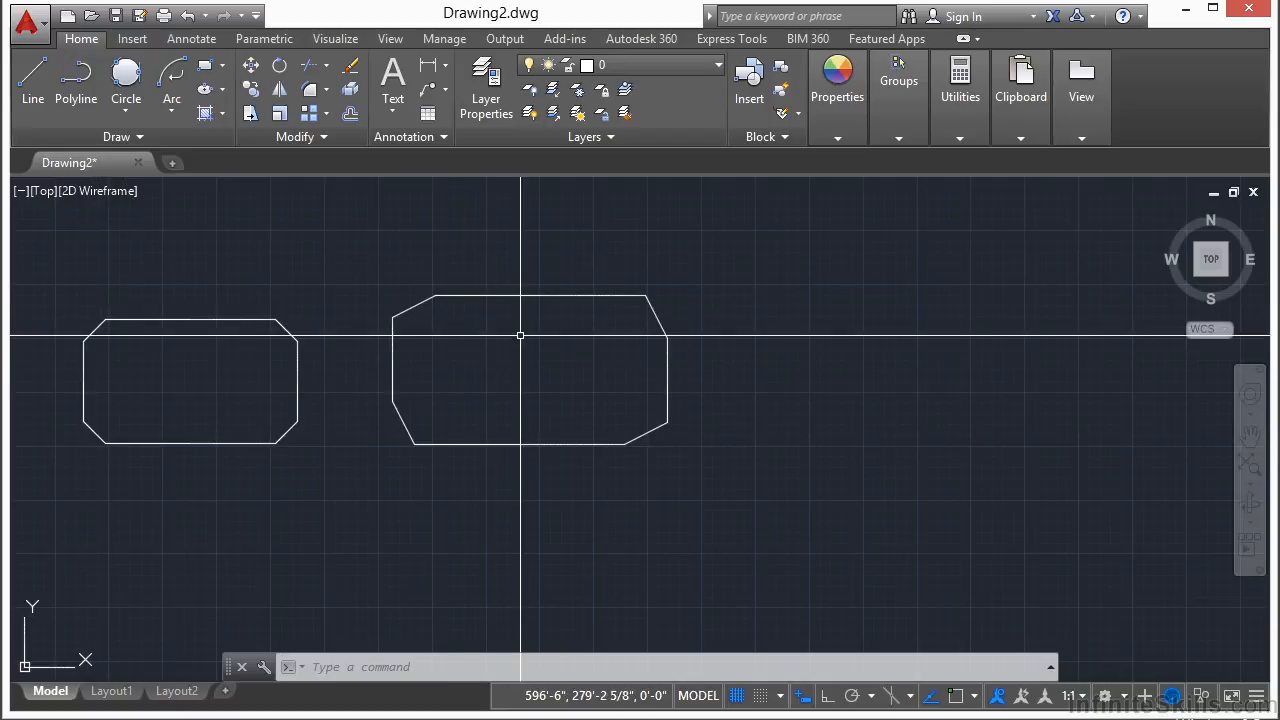
- Draw a rectangle with a 5-inch fillet radius on its corners, below the two chamfered rectangles
scroll(491, 356, down, 2)
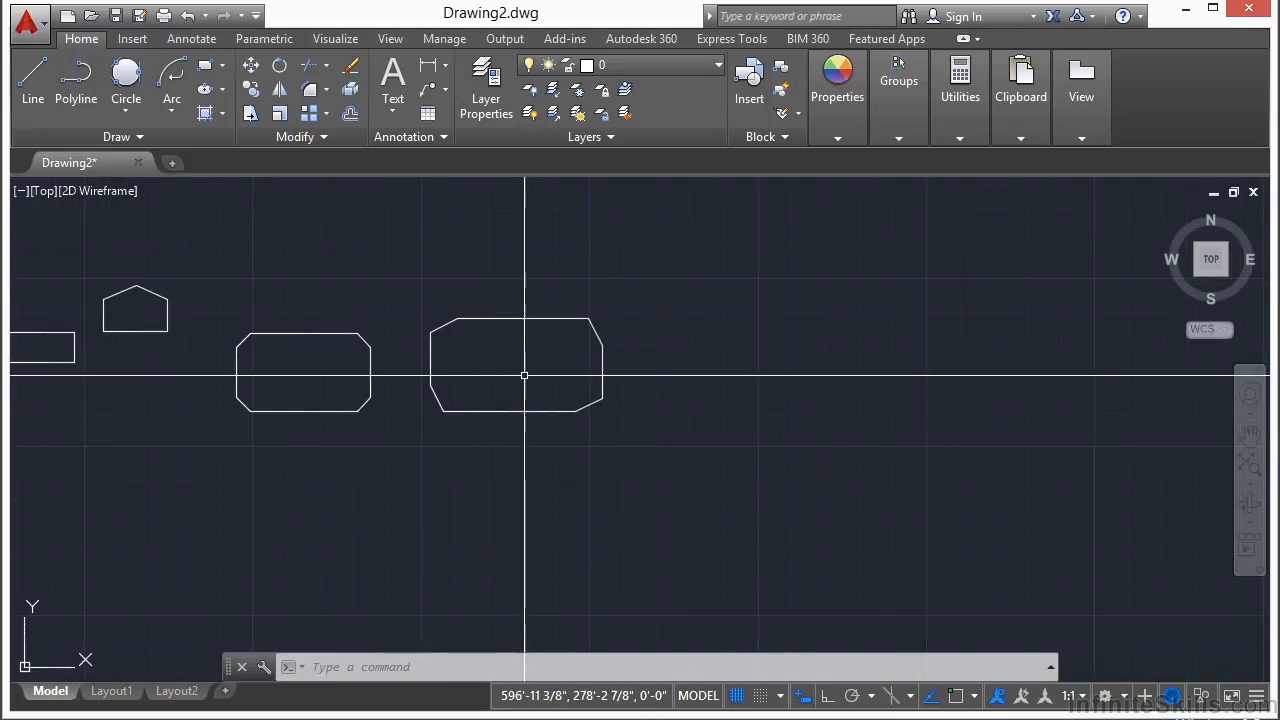
middle_drag(509, 394, 607, 344)
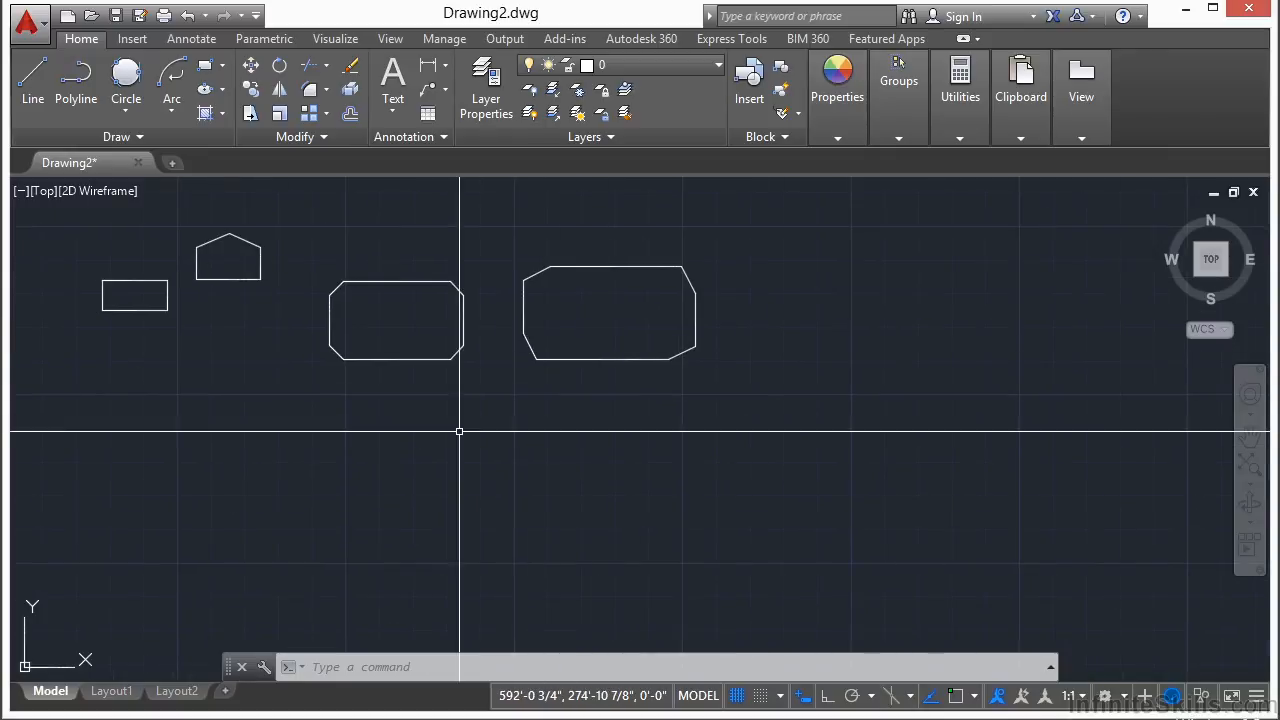
key(Return)
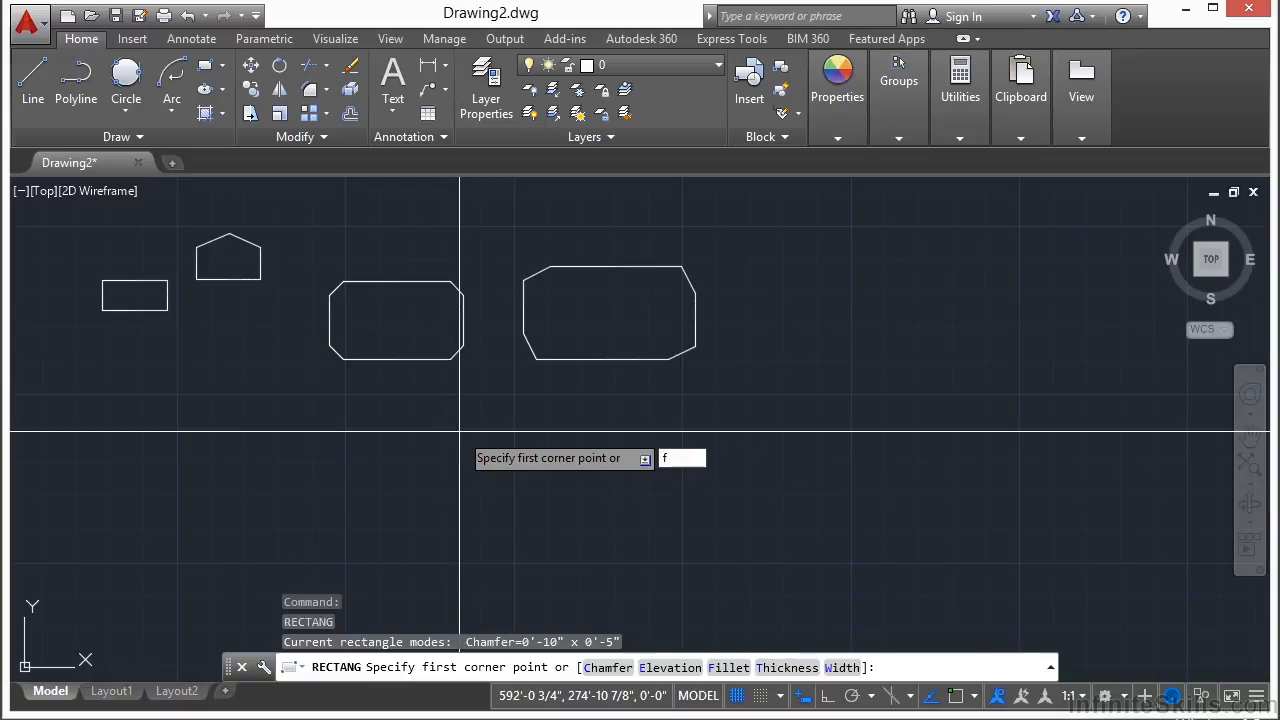
key(Return)
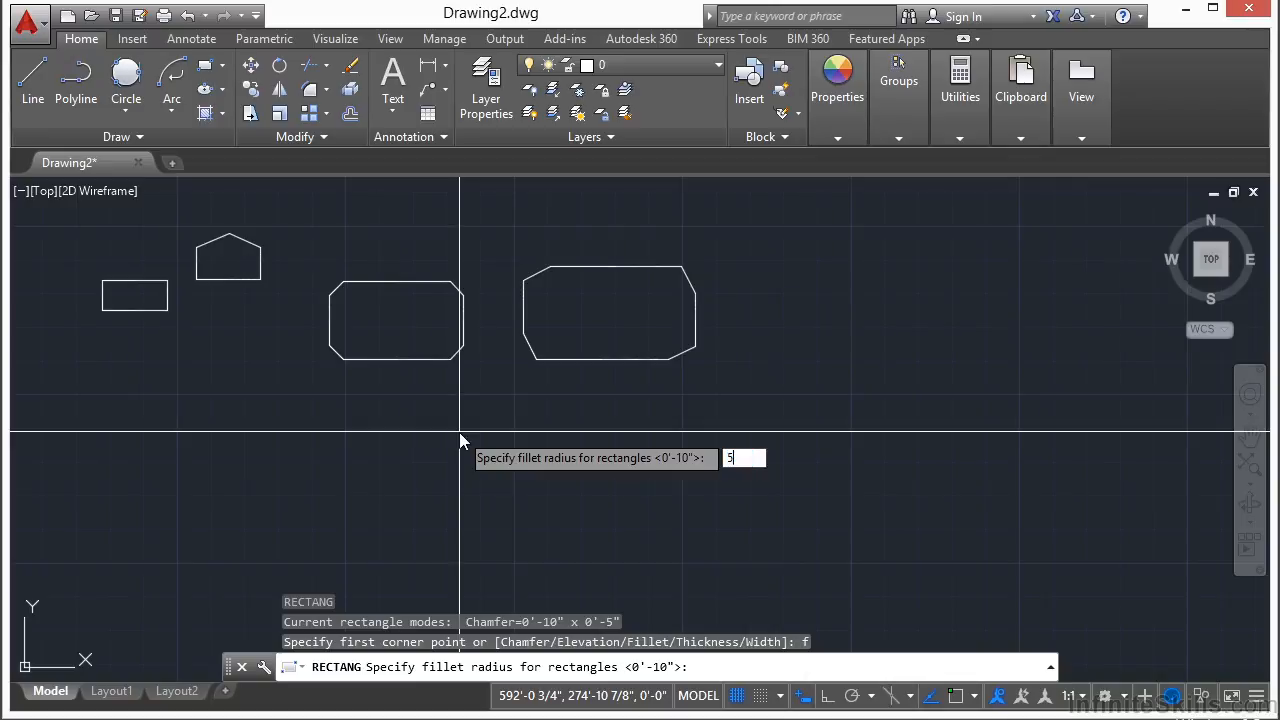
key(Return)
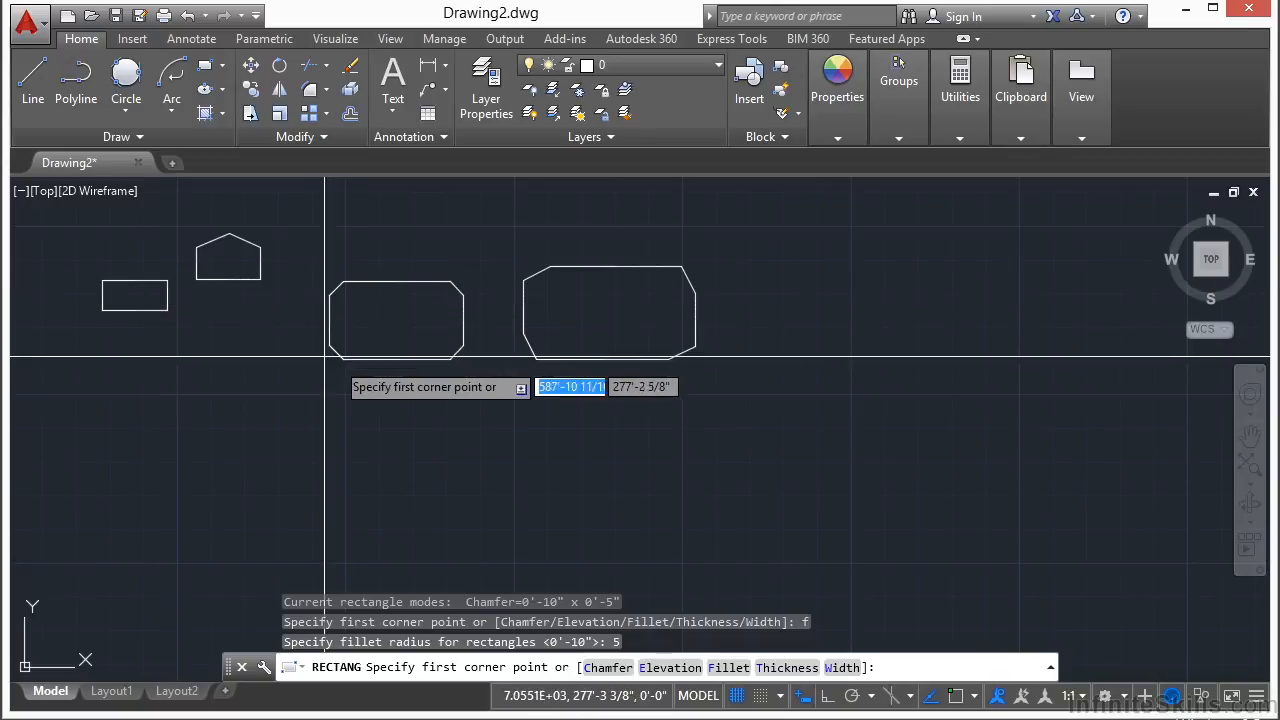
click(413, 491)
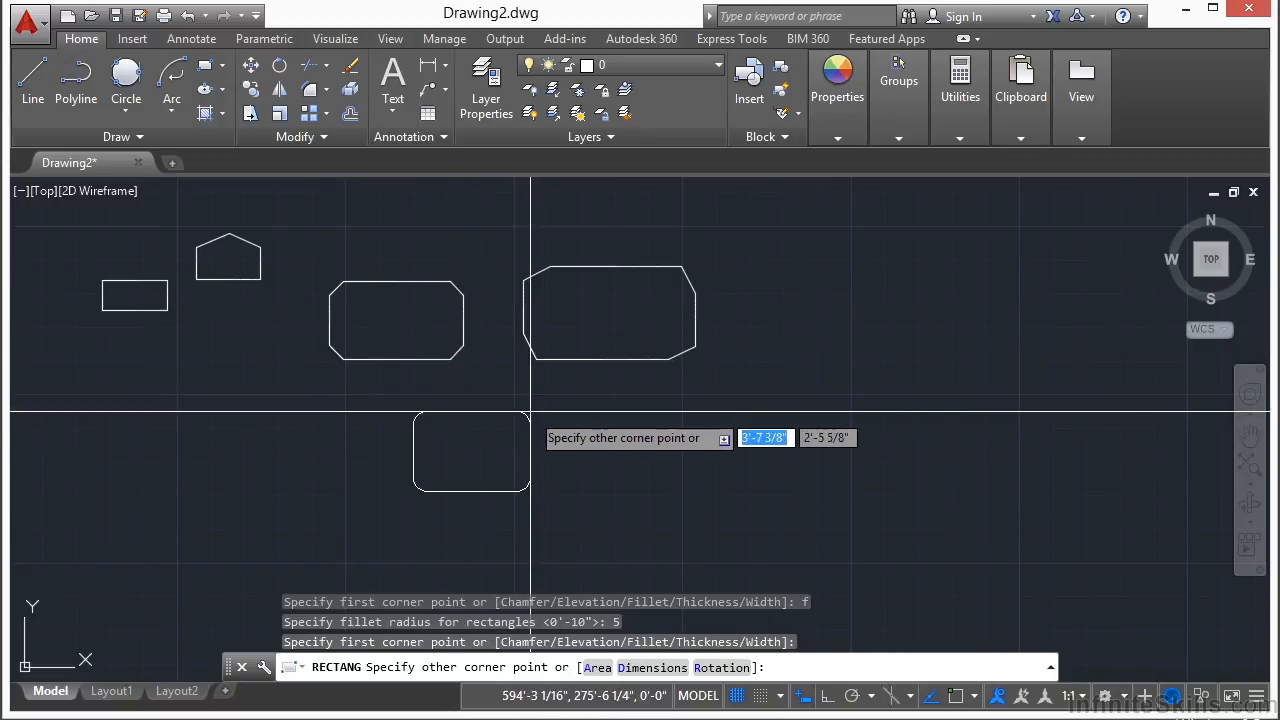
click(521, 428)
- Select the filleted rectangle and examine the grips on its rounded corners and edges
scroll(439, 440, up, 5)
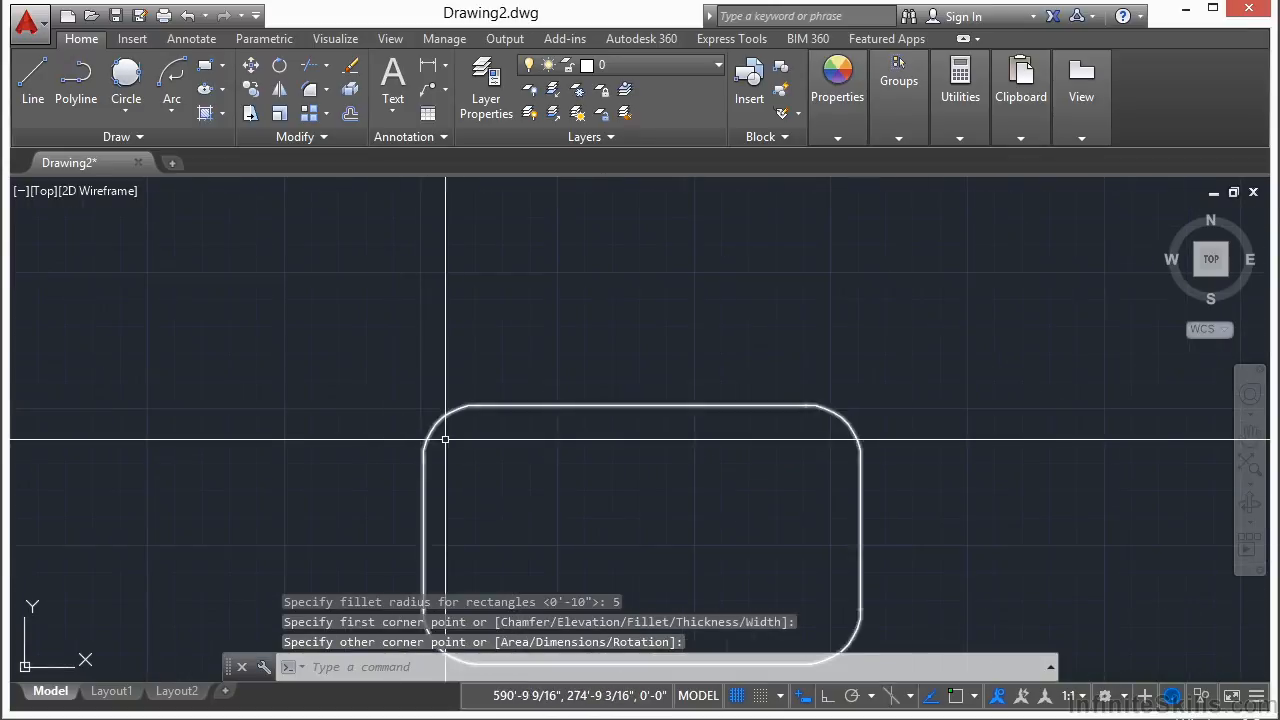
click(439, 421)
mouse_move(439, 420)
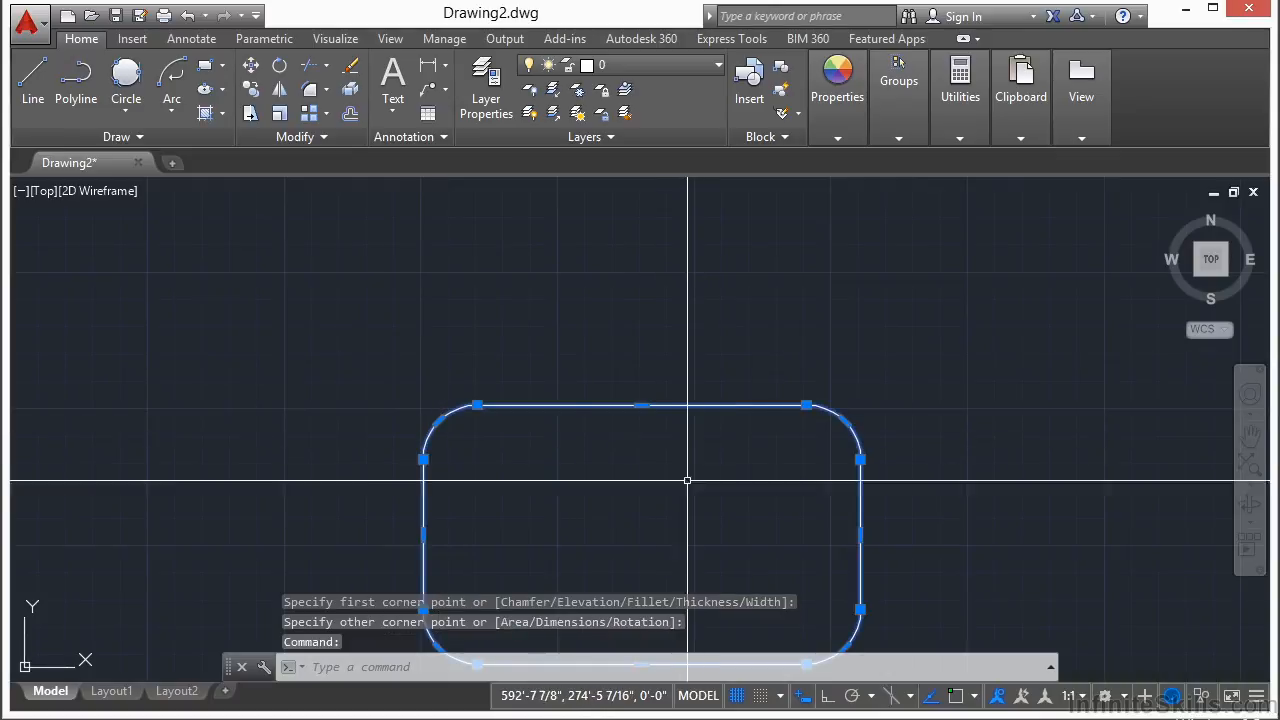
middle_drag(686, 480, 548, 345)
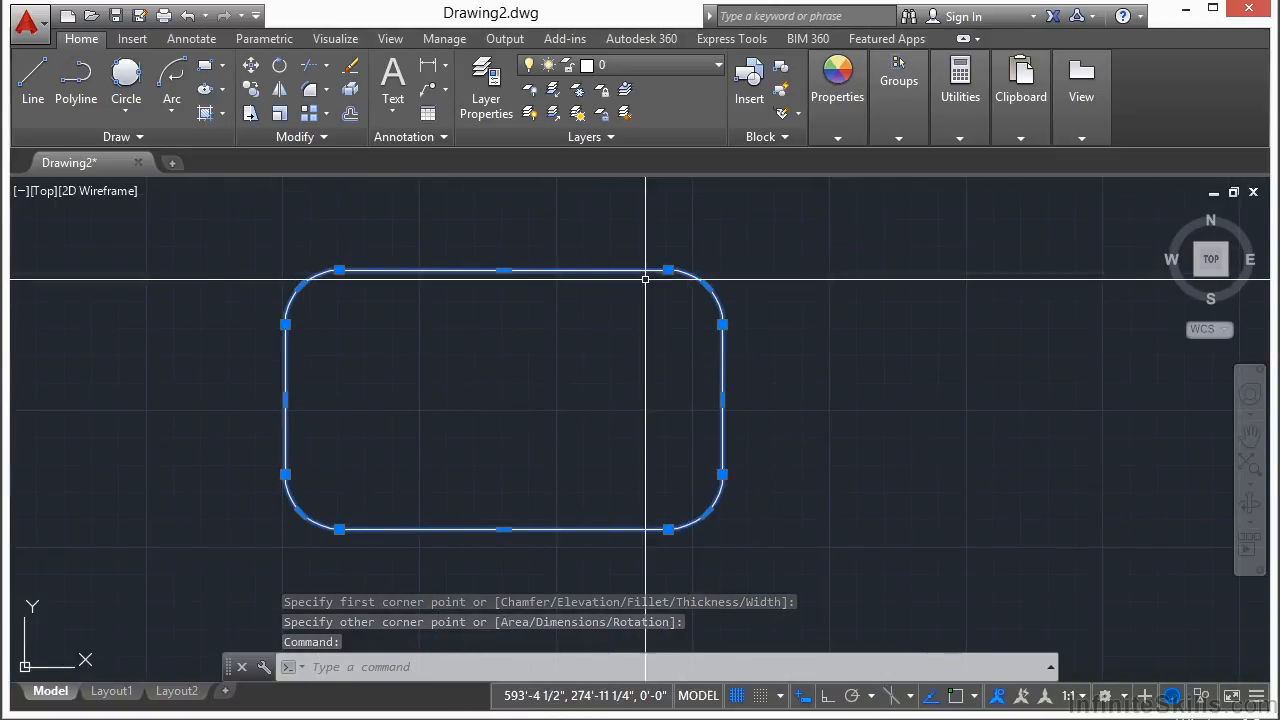
- Check the editing options on one of the filleted rectangle's corner arc grips and clear the selection
mouse_move(707, 288)
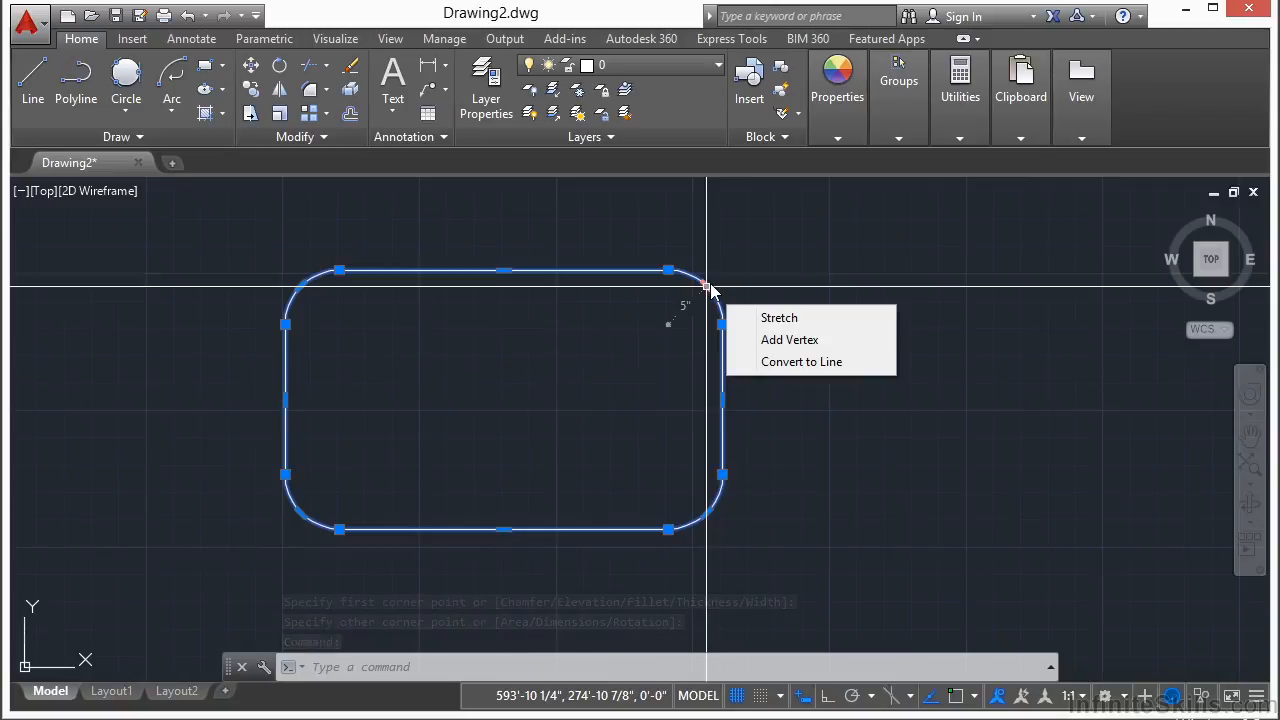
key(Escape)
key(Escape)
- Draw a rectangle at a 5-inch elevation, keeping the current corner fillet, in the empty area beside the first filleted rectangle
scroll(420, 366, down, 4)
scroll(658, 350, down, 2)
middle_drag(494, 352, 351, 363)
text(rec)
key(Return)
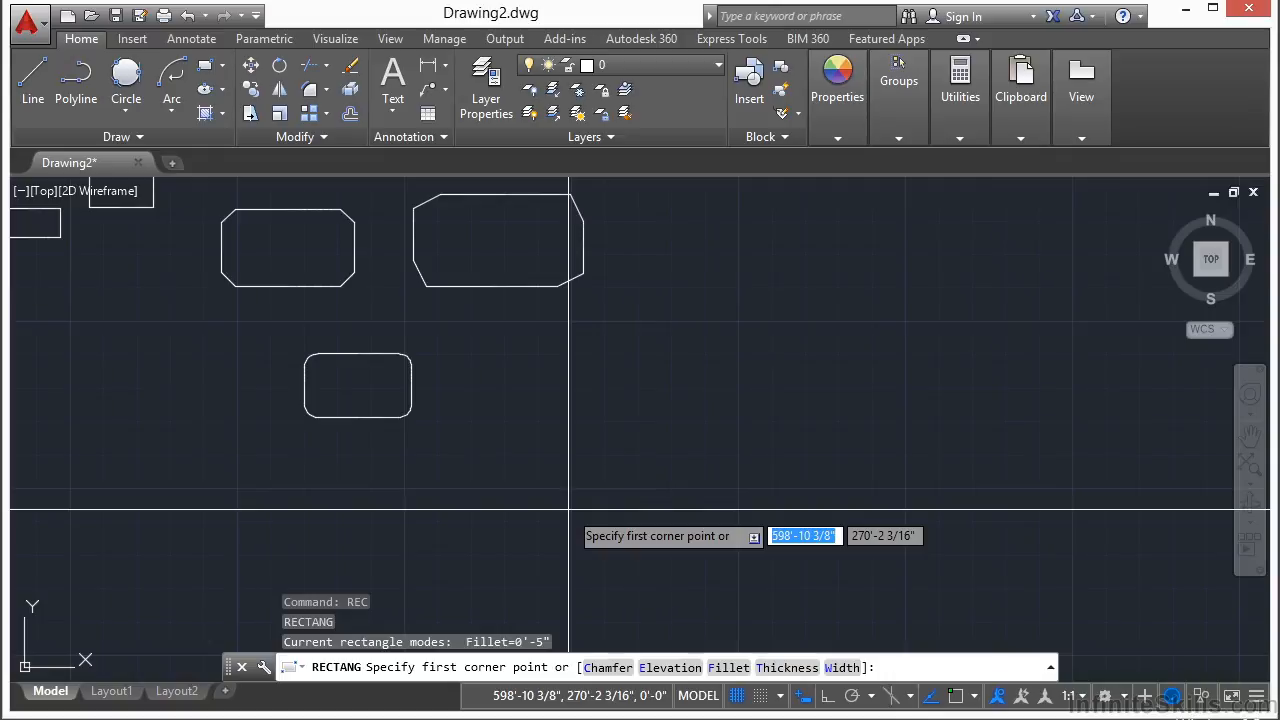
text(fe)
key(Return)
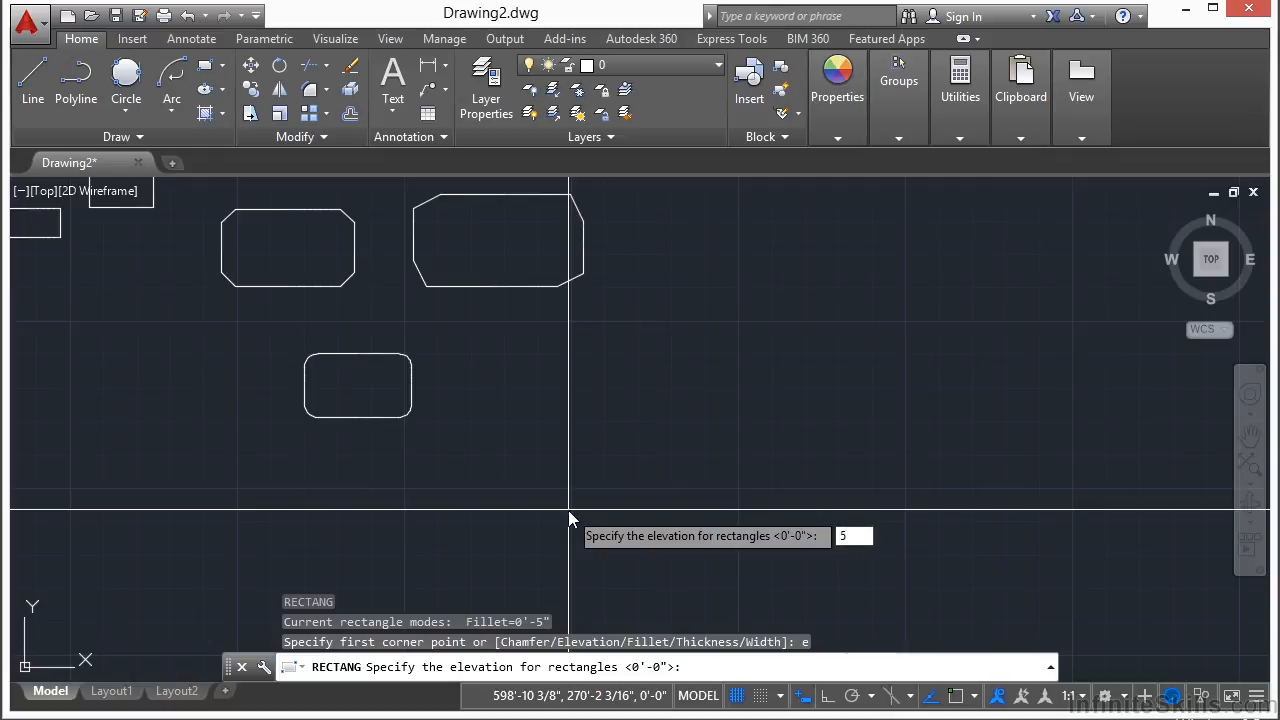
key(Return)
click(740, 352)
scroll(595, 352, up, 4)
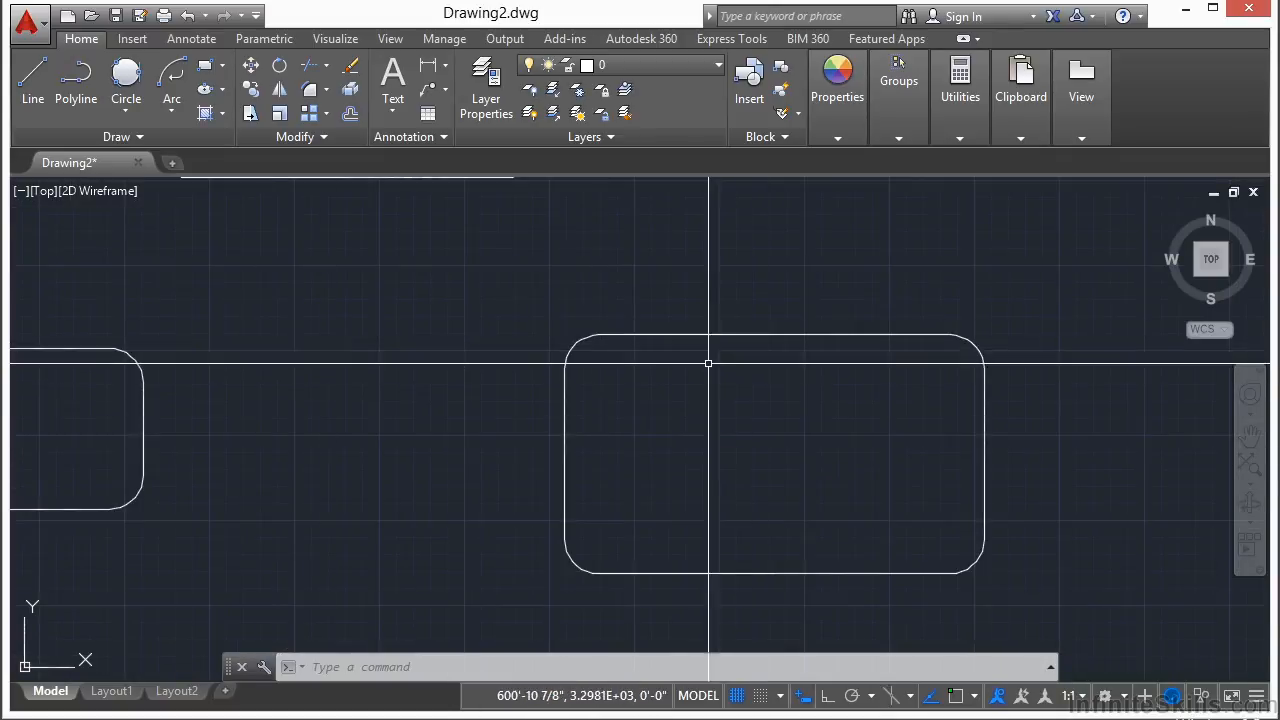
- Compare the elevated rectangle with the others from the front, and return to the plan view of the World UCS
scroll(700, 355, down, 2)
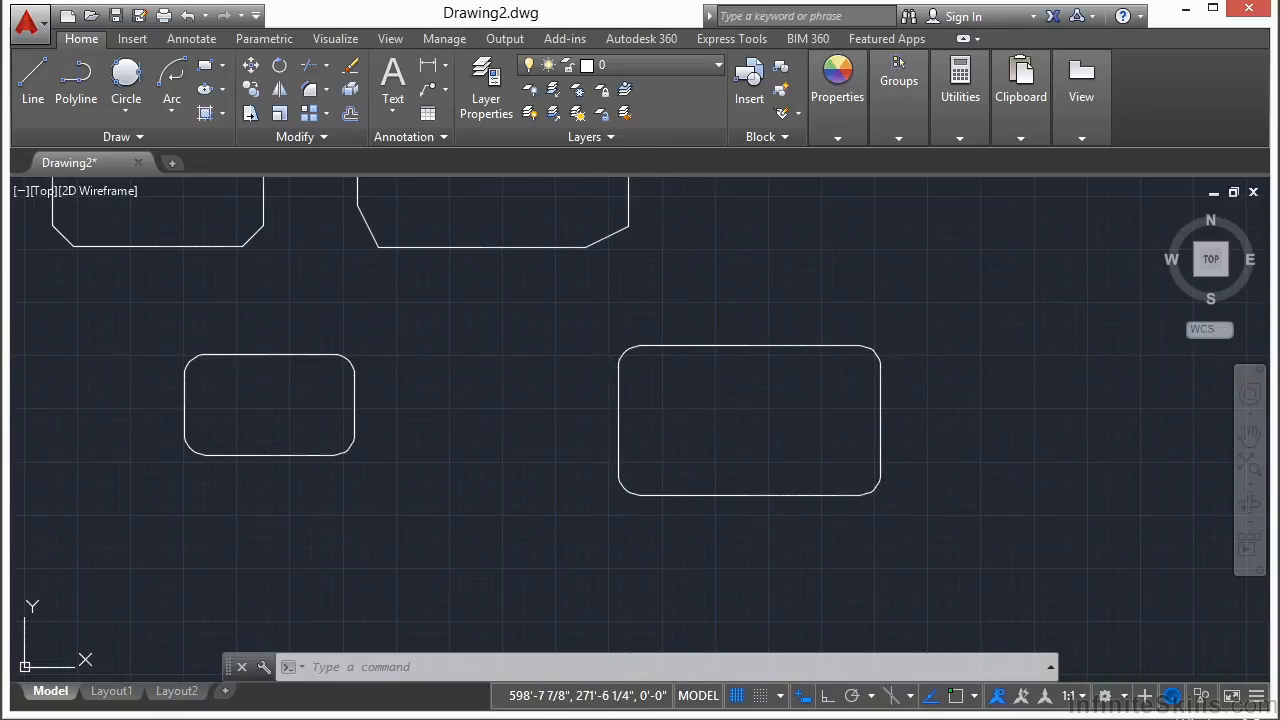
shift+middle_drag(595, 523, 589, 317)
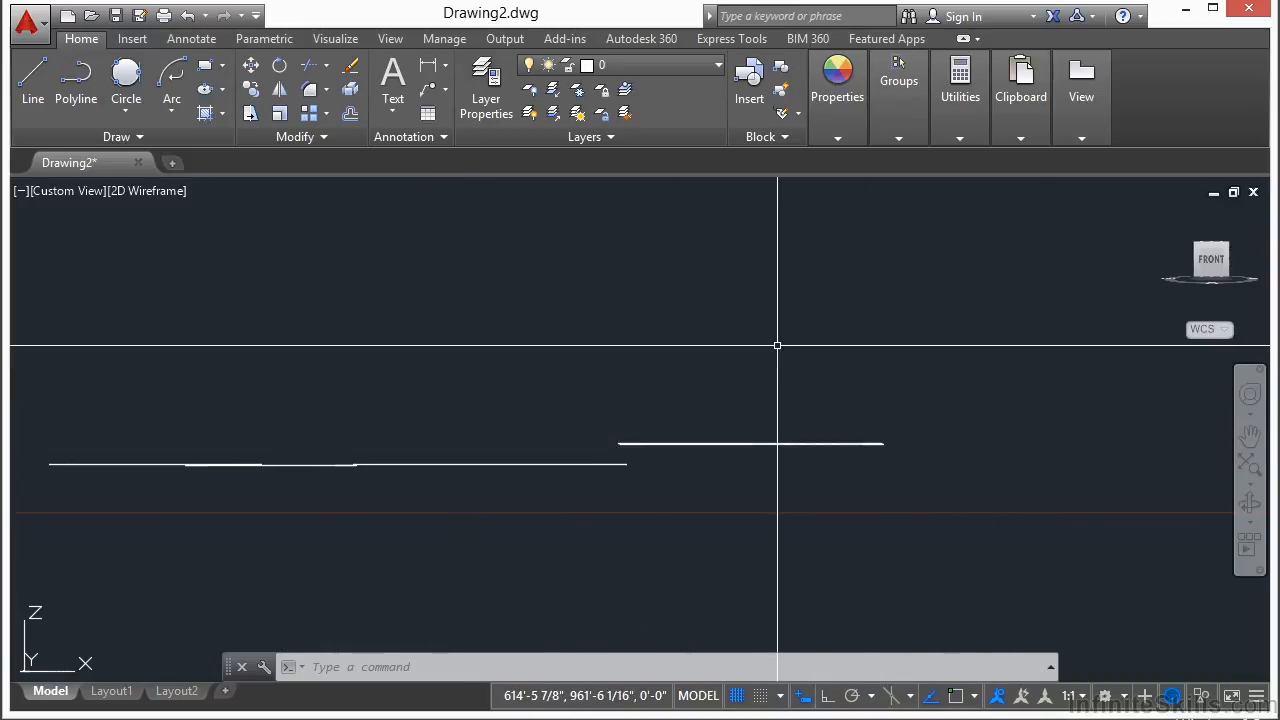
key(Return)
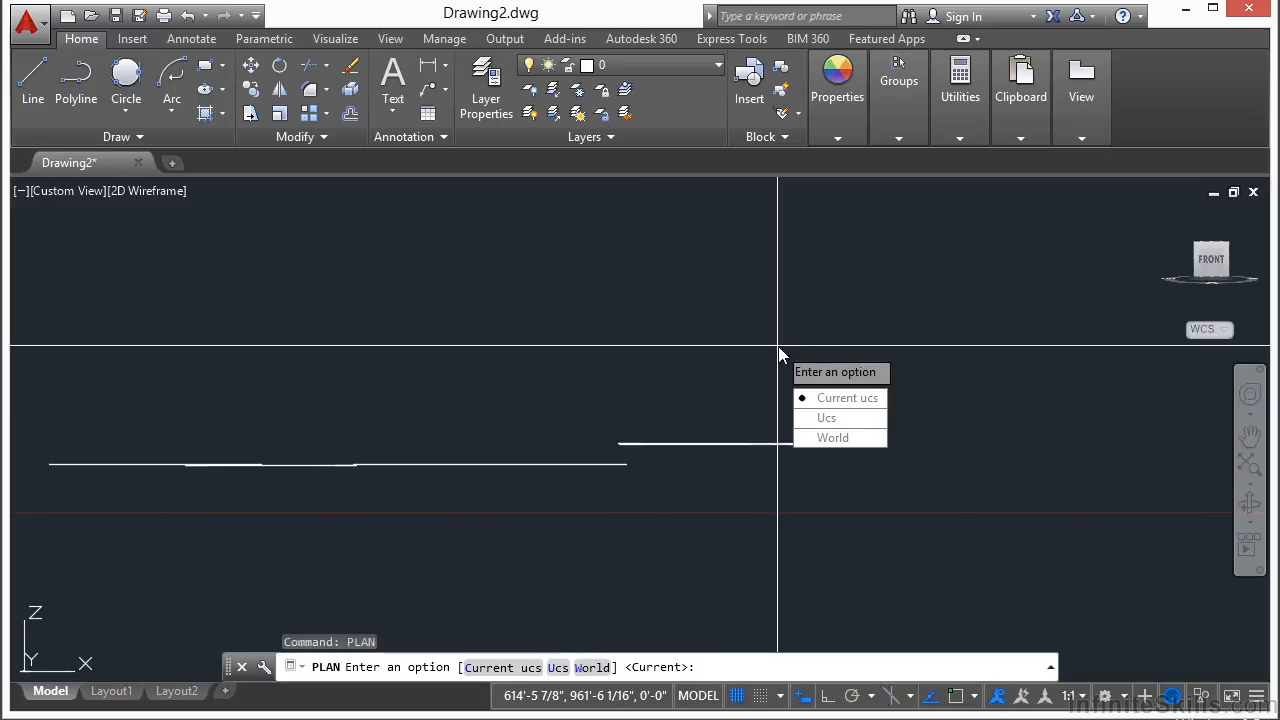
click(841, 441)
- Draw a rectangle with a 5-inch thickness beside the elevated rectangle
scroll(384, 417, down, 2)
middle_drag(781, 465, 579, 408)
text(rec)
key(Return)
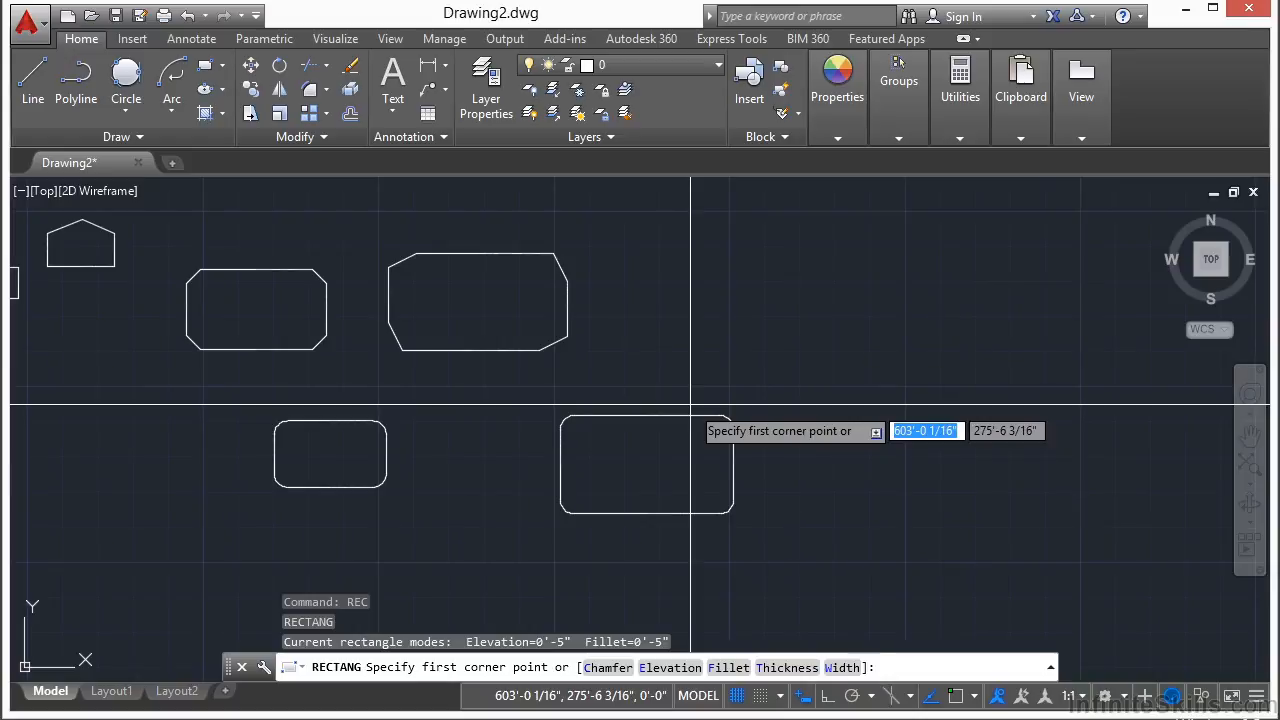
key(Return)
key(Return)
click(820, 484)
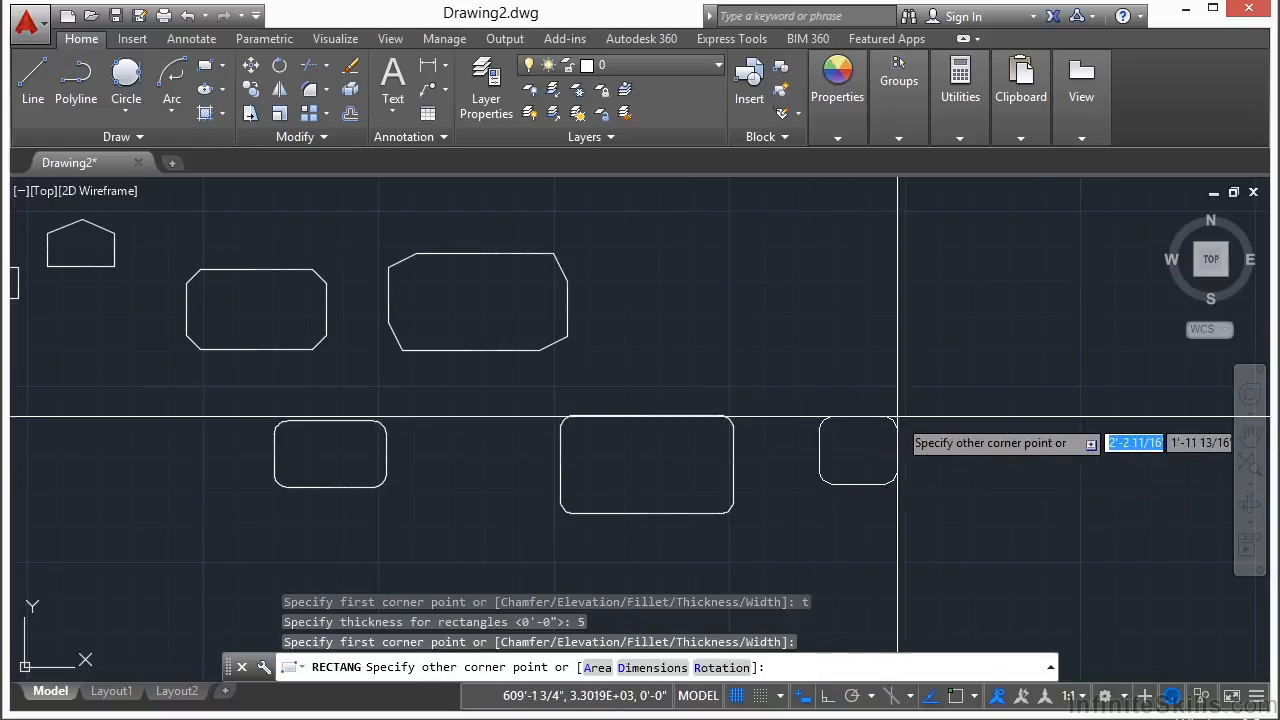
click(961, 397)
- Examine the thick rectangle's height and base level against the flat elevated rectangle in 3D and edge-on
middle_drag(951, 408, 714, 331)
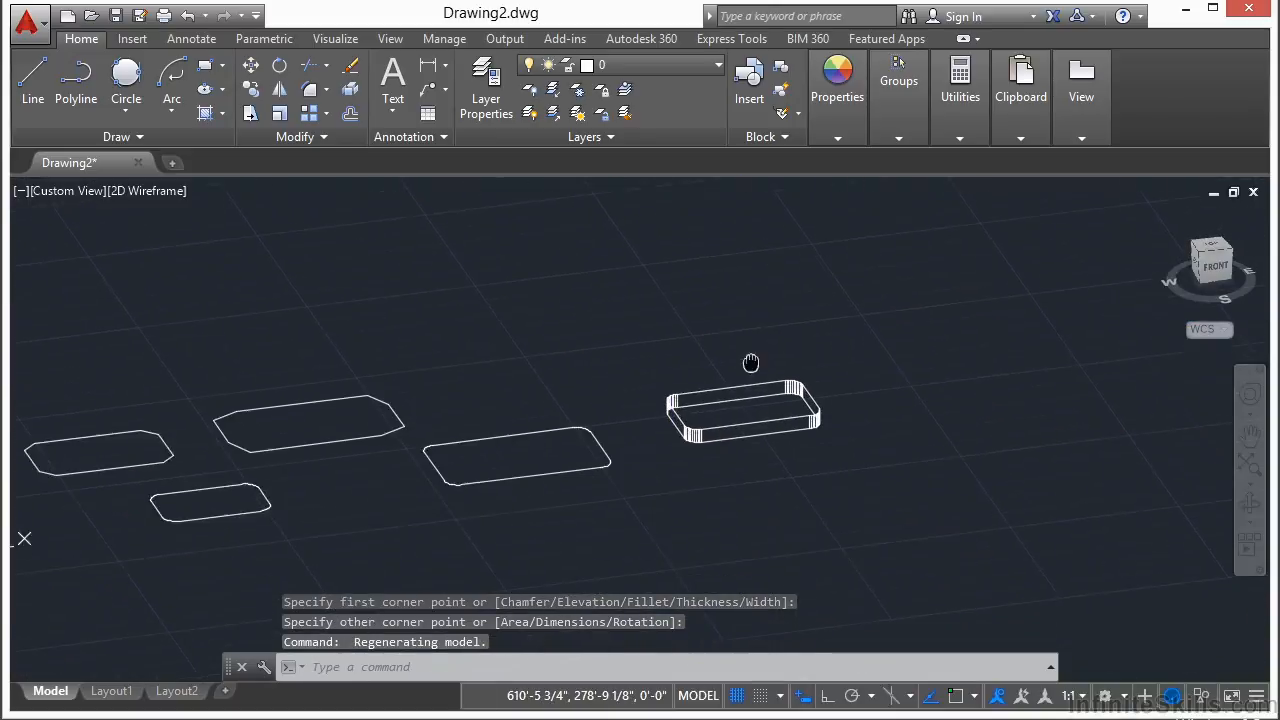
scroll(690, 410, up, 6)
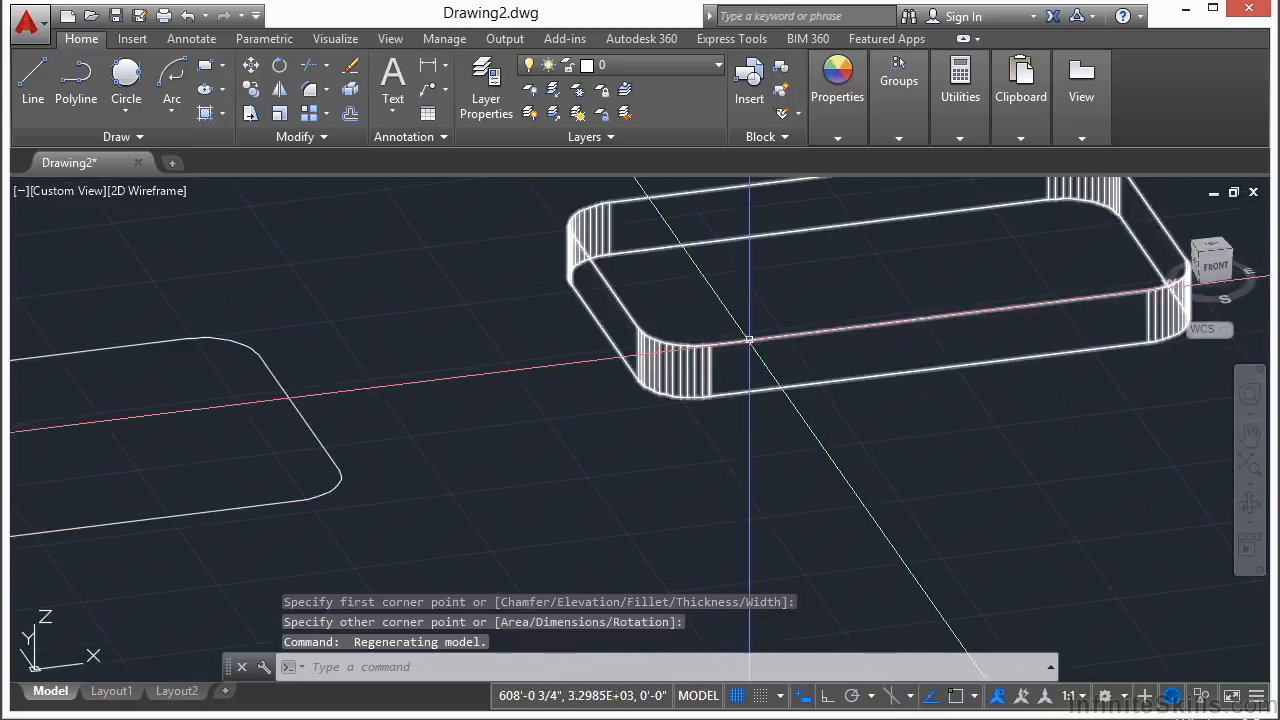
shift+middle_drag(766, 443, 779, 377)
scroll(831, 374, down, 4)
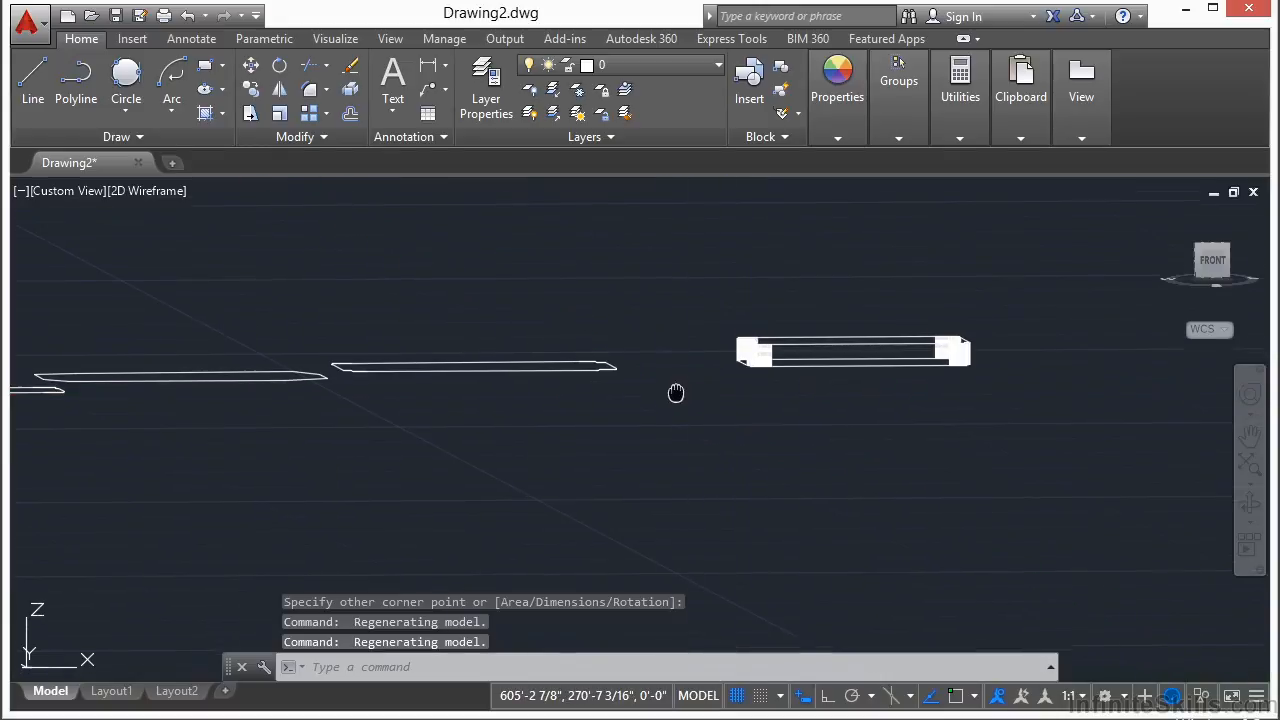
shift+middle_drag(685, 410, 680, 395)
scroll(846, 355, down, 2)
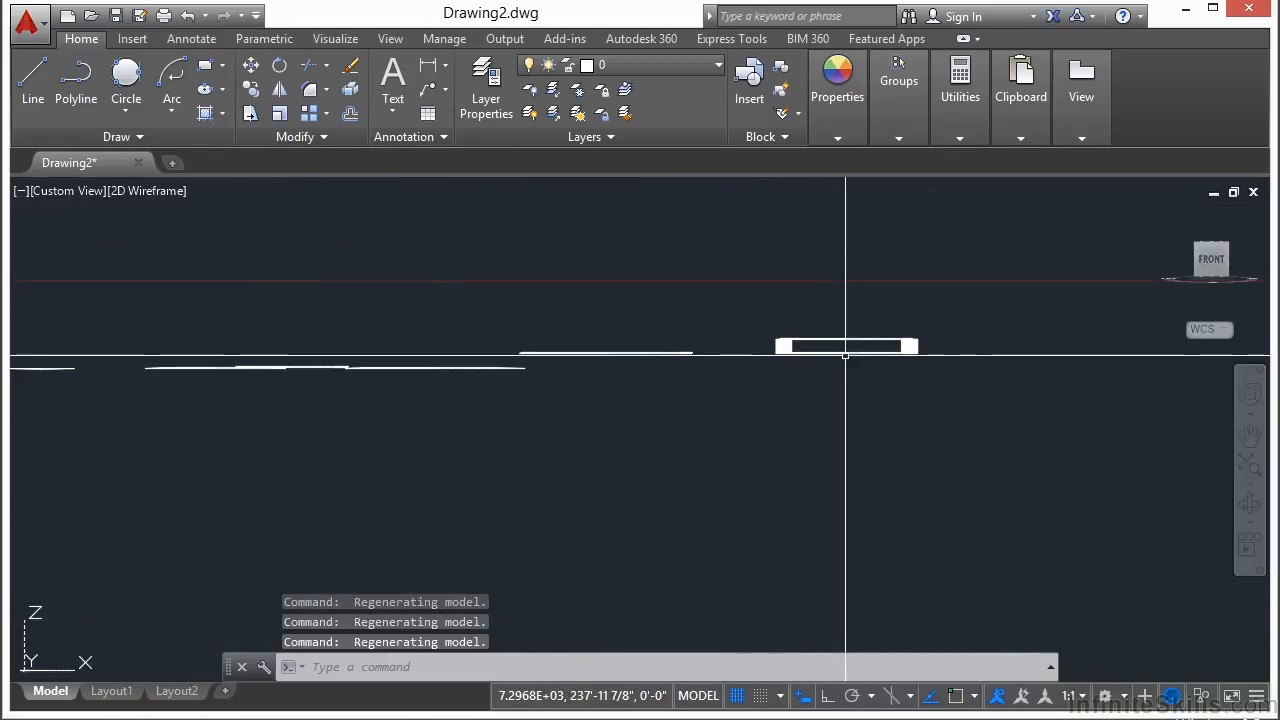
shift+middle_drag(794, 372, 806, 449)
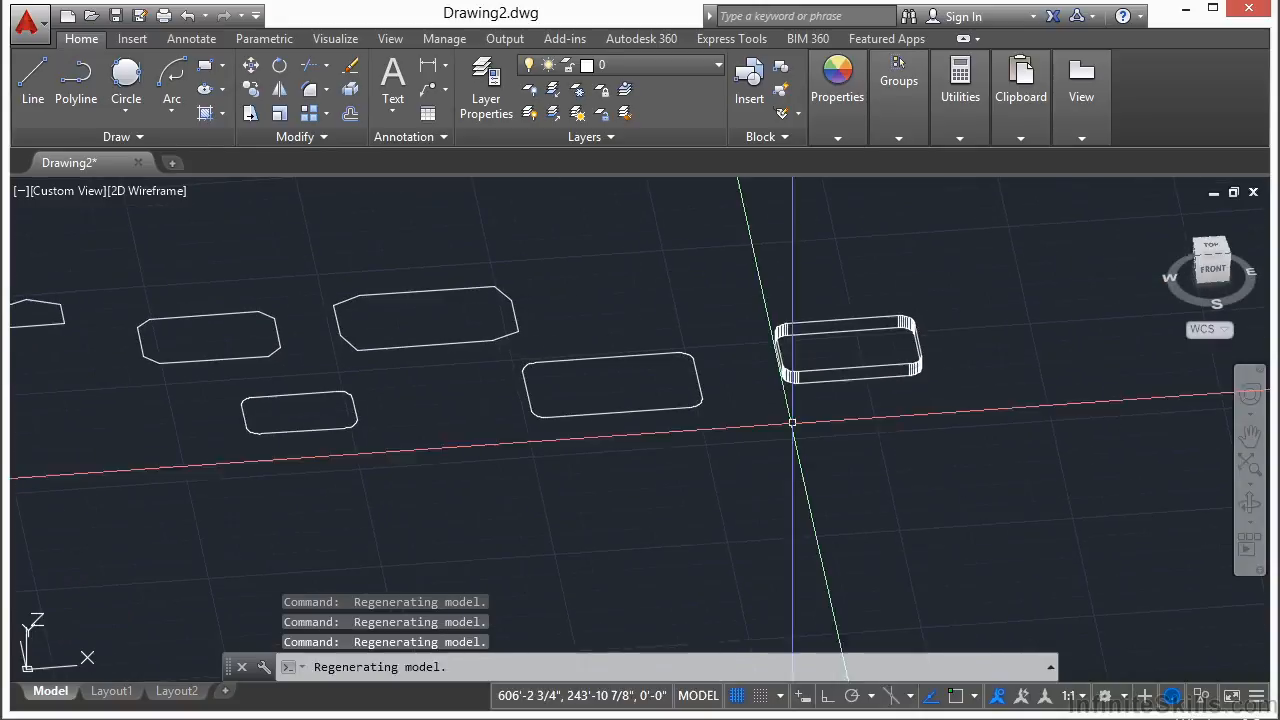
scroll(536, 416, up, 4)
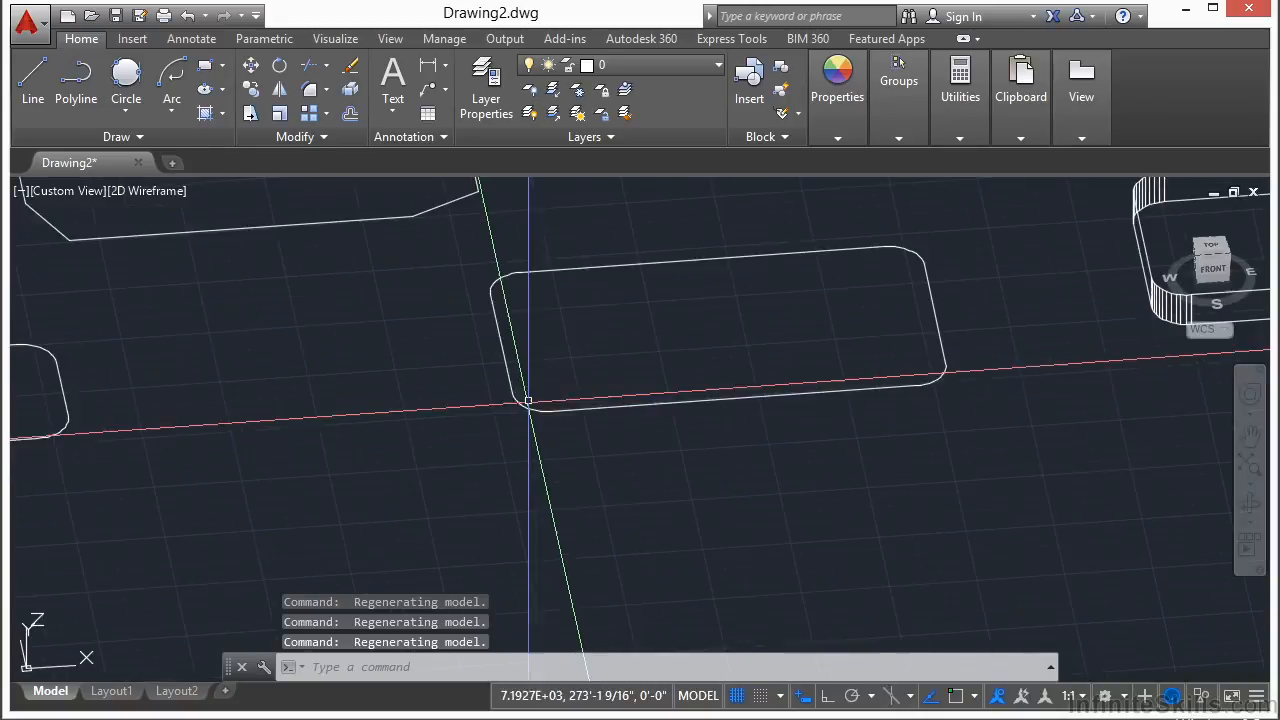
scroll(516, 405, down, 3)
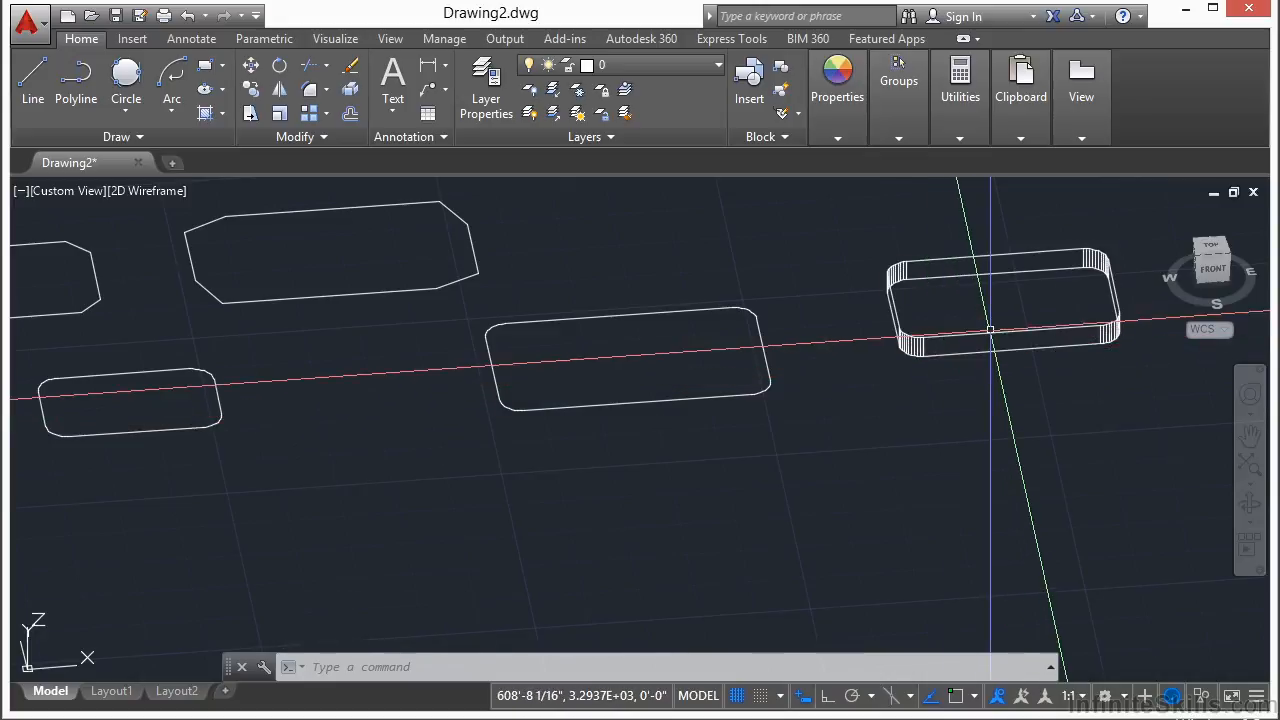
scroll(609, 392, down, 3)
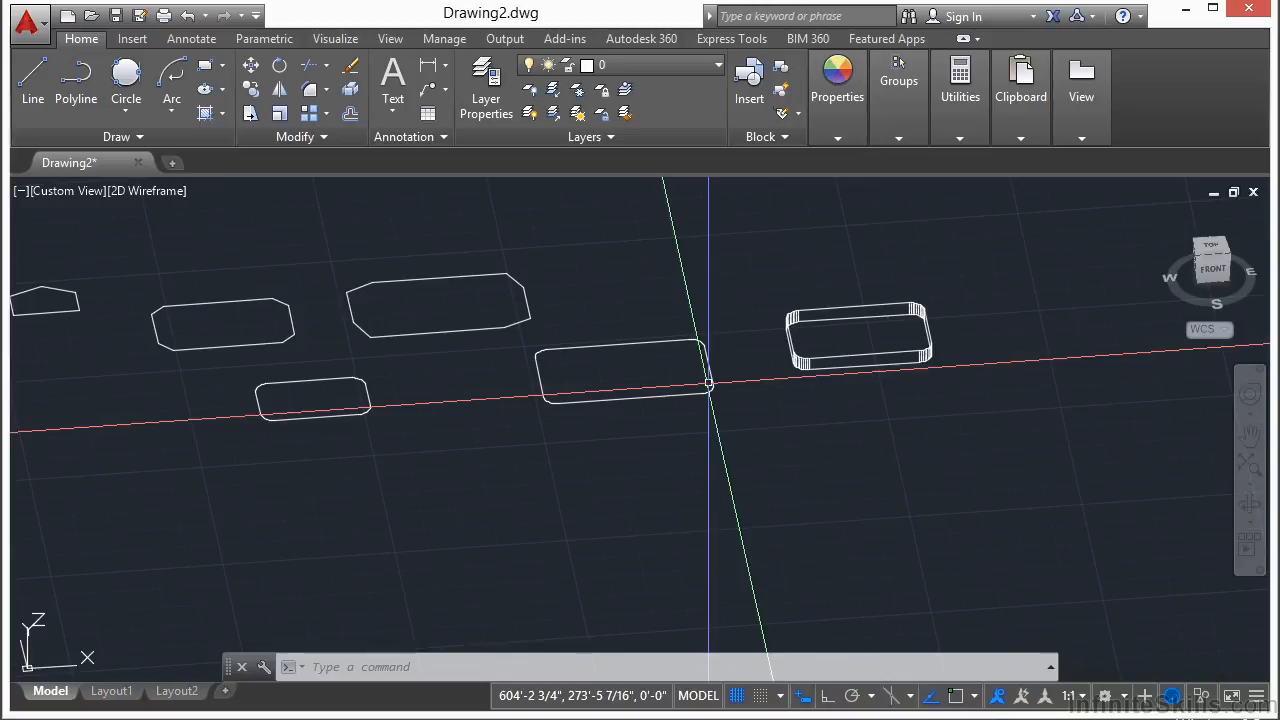
- Restore the plan view of the World UCS
key(BackSpace)
text(n)
key(Return)
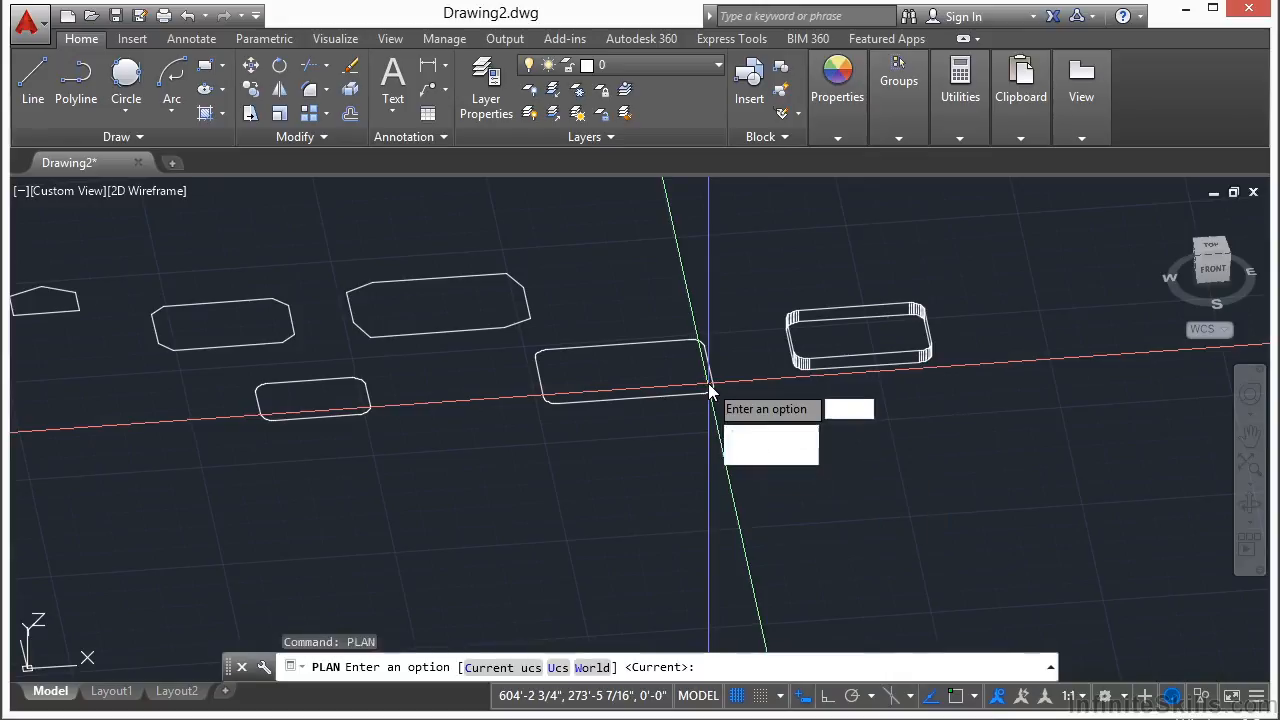
text(w)
key(Return)
- Draw a rectangle with a 5-inch line width beside the thick rectangle
scroll(337, 366, down, 2)
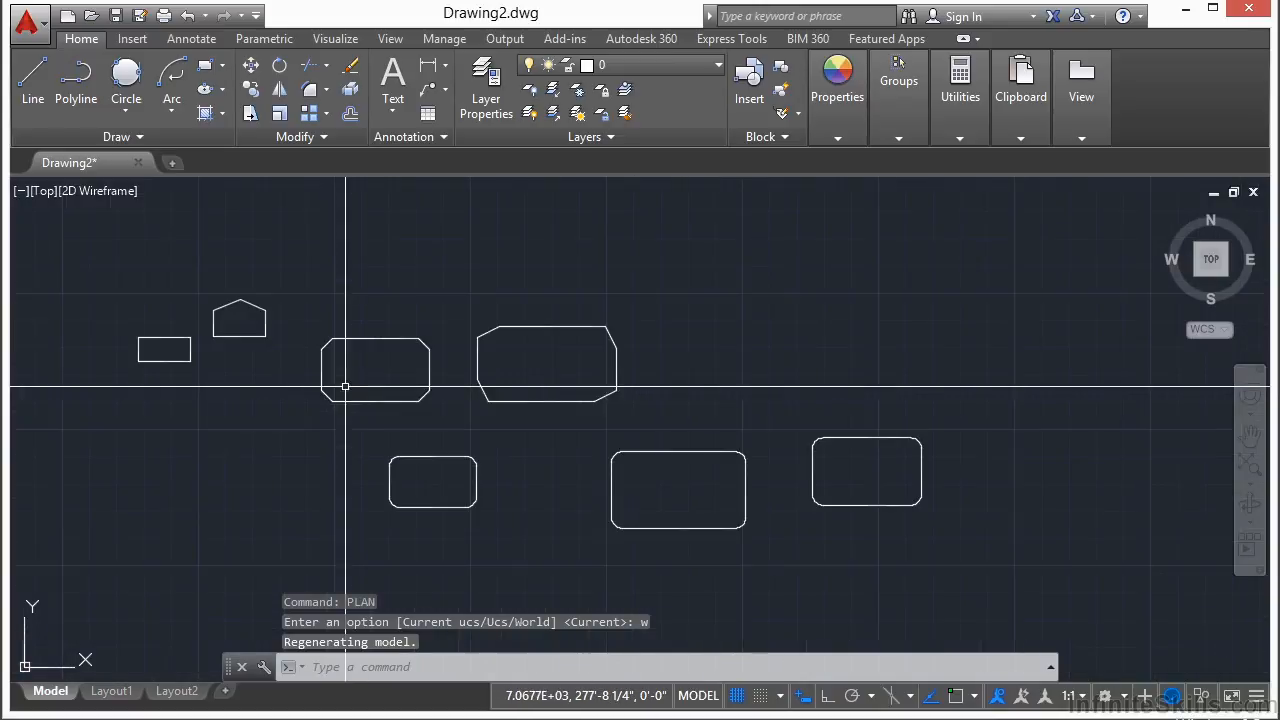
middle_drag(829, 403, 629, 376)
text(rec)
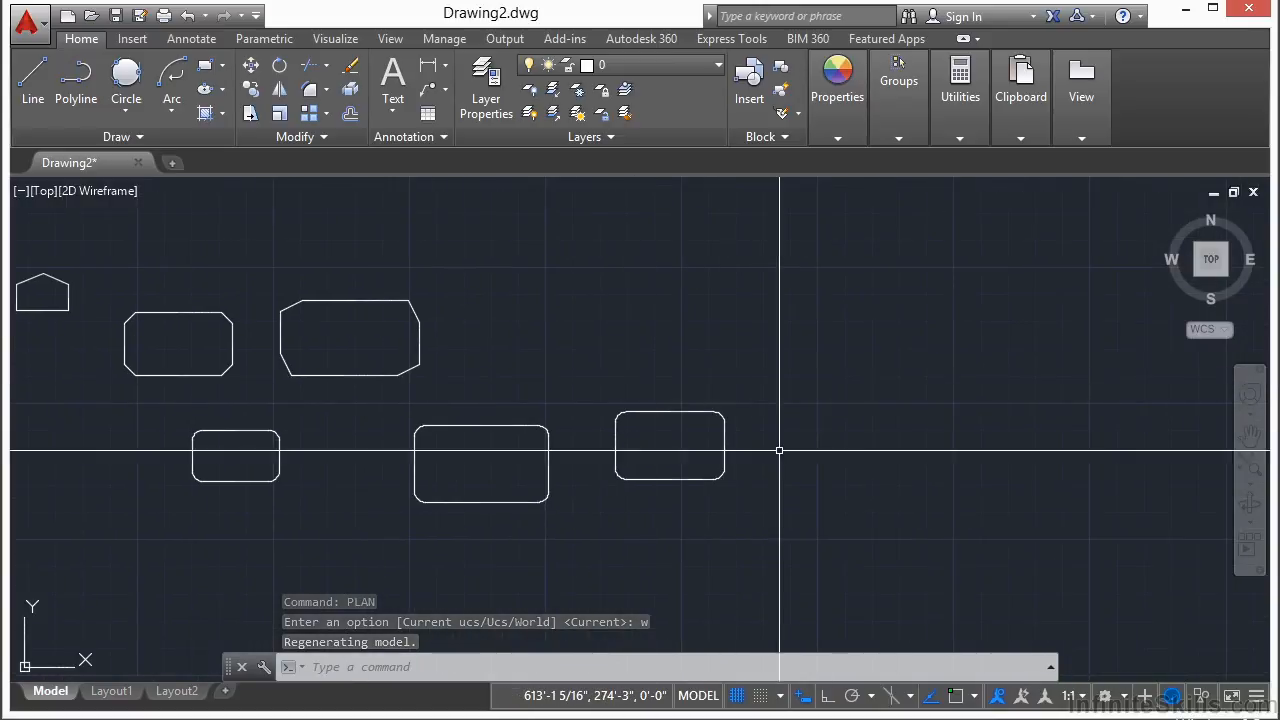
key(Return)
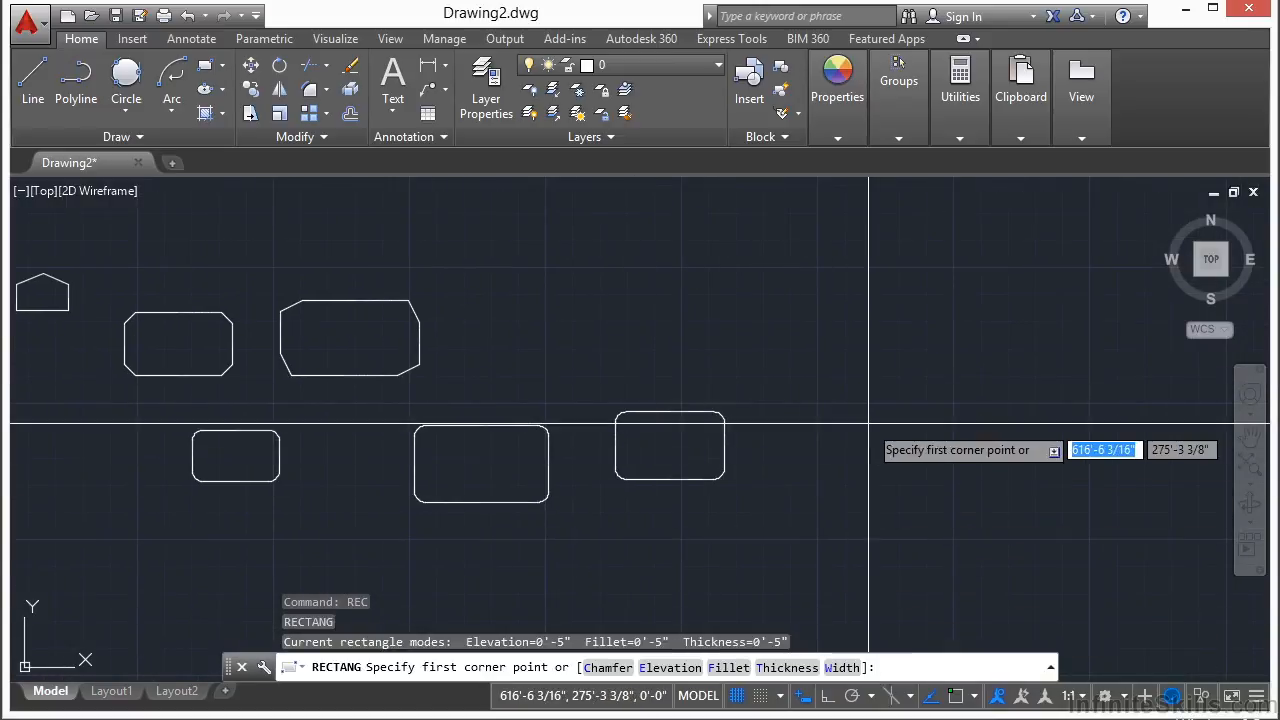
text(w)
key(Return)
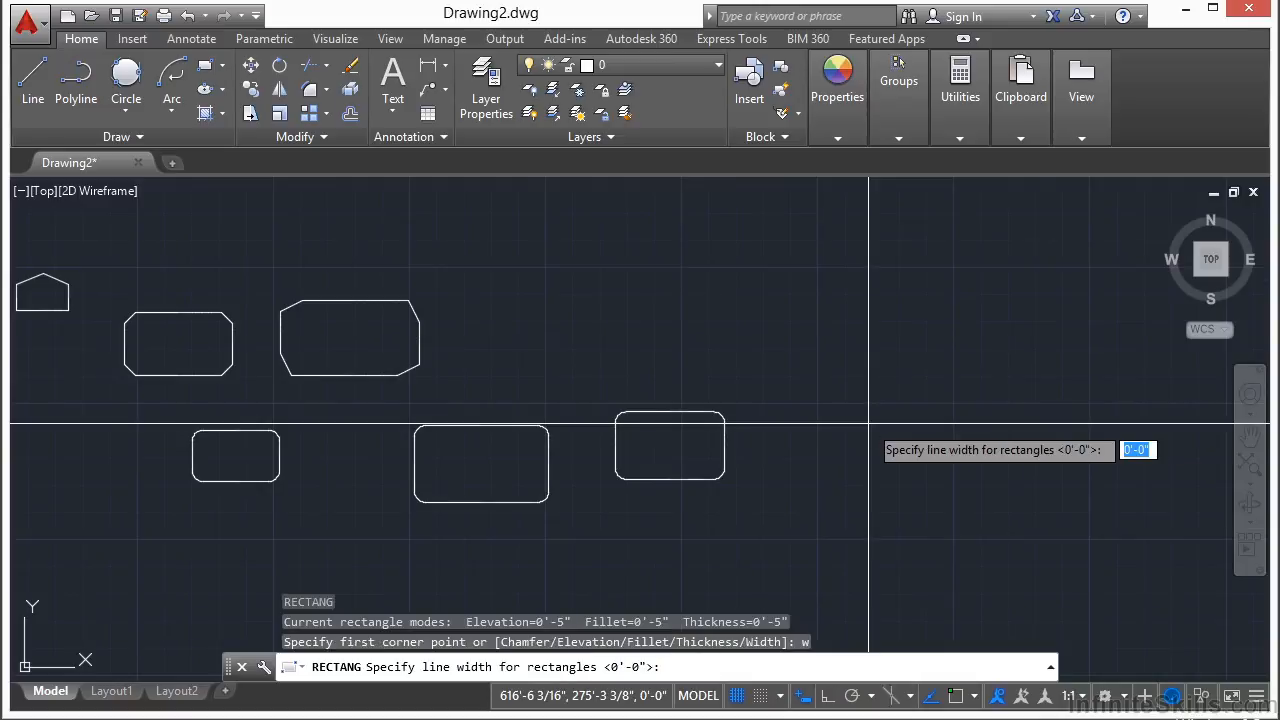
key(Return)
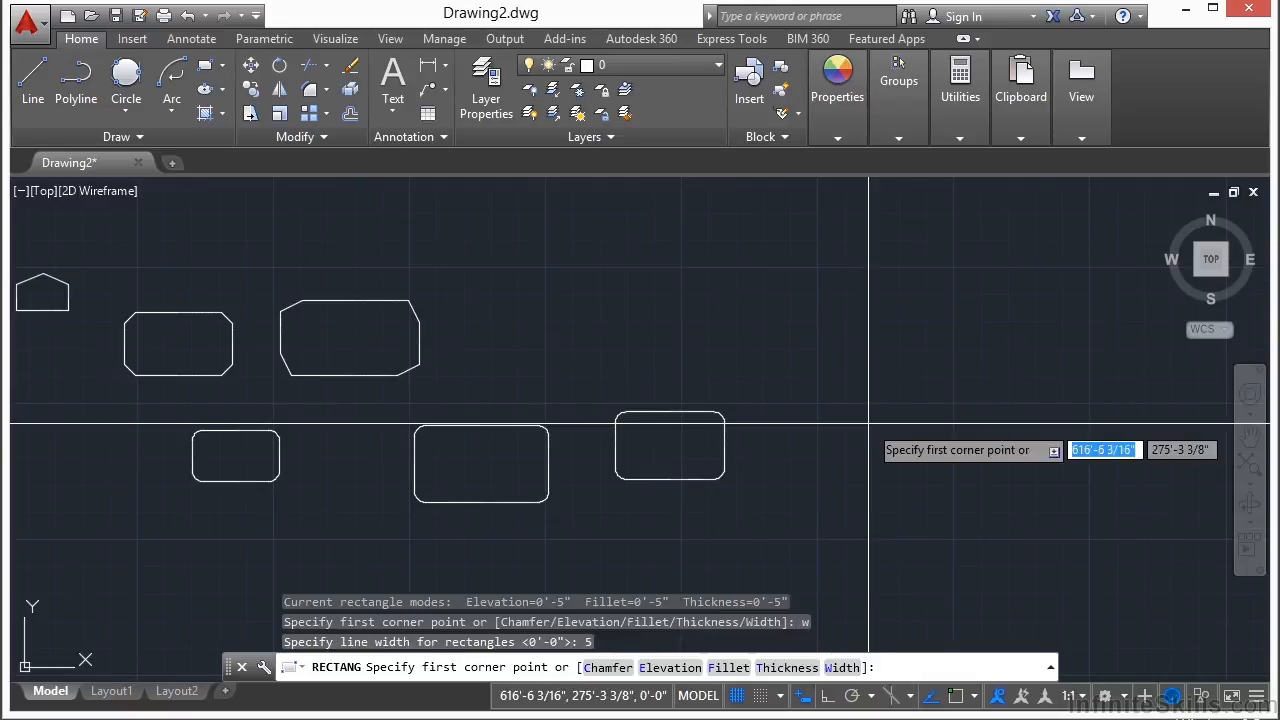
click(822, 479)
- Inspect the wide-lined rectangle from above and in 3D alongside the other rectangles
scroll(893, 492, up, 4)
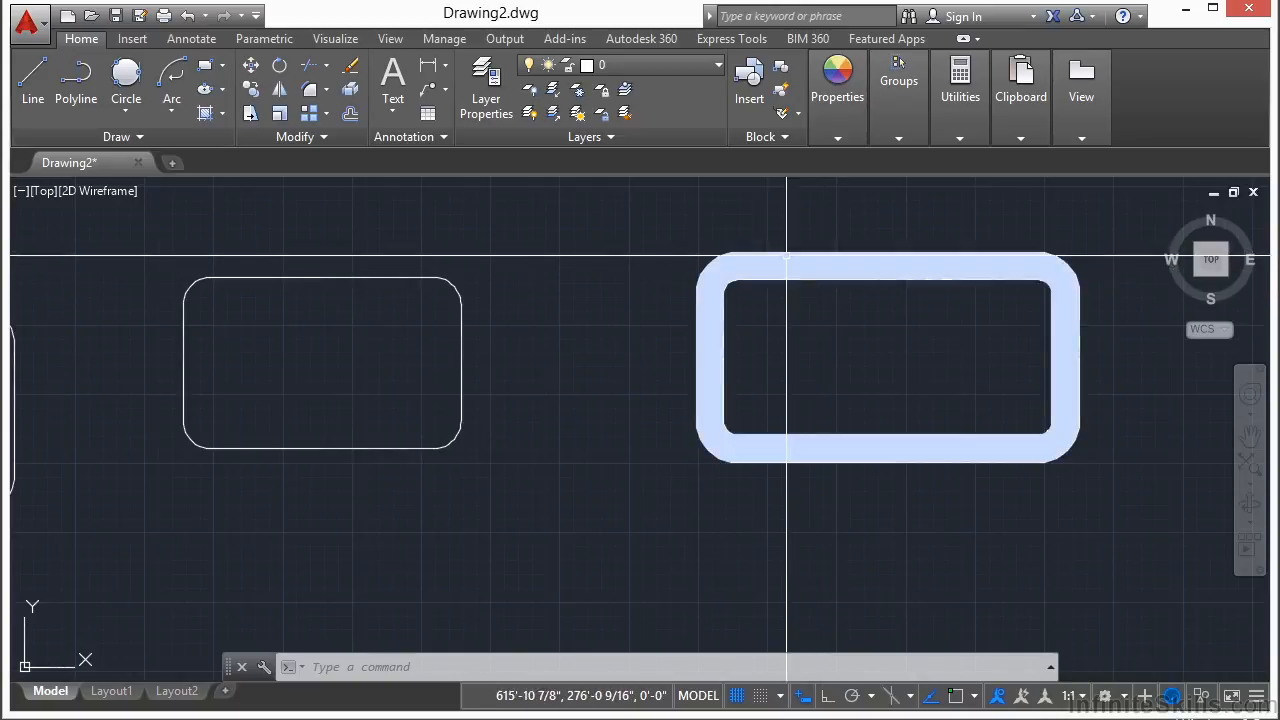
scroll(766, 423, down, 3)
shift+middle_drag(766, 423, 729, 323)
scroll(765, 445, up, 5)
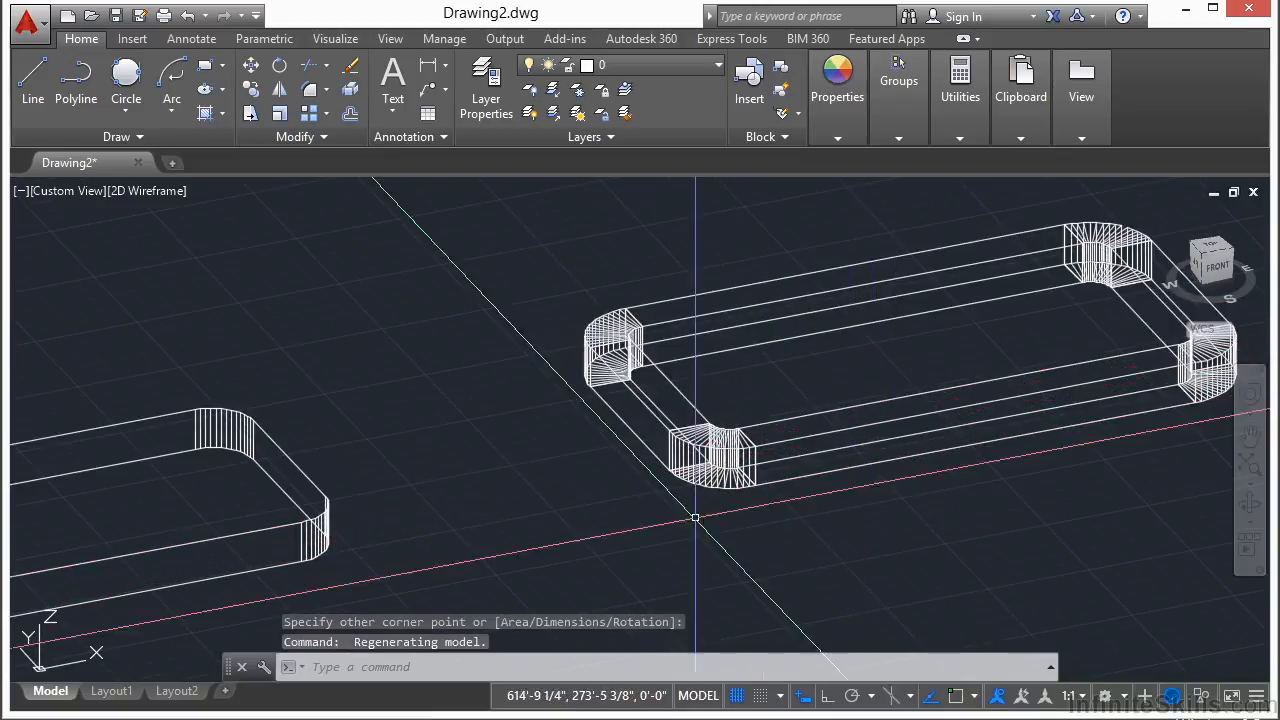
scroll(782, 492, down, 4)
mouse_move(782, 492)
shift+middle_down()
mouse_move(723, 449)
mouse_move(748, 434)
mouse_move(751, 400)
mouse_move(771, 483)
mouse_move(795, 514)
shift+middle_up()
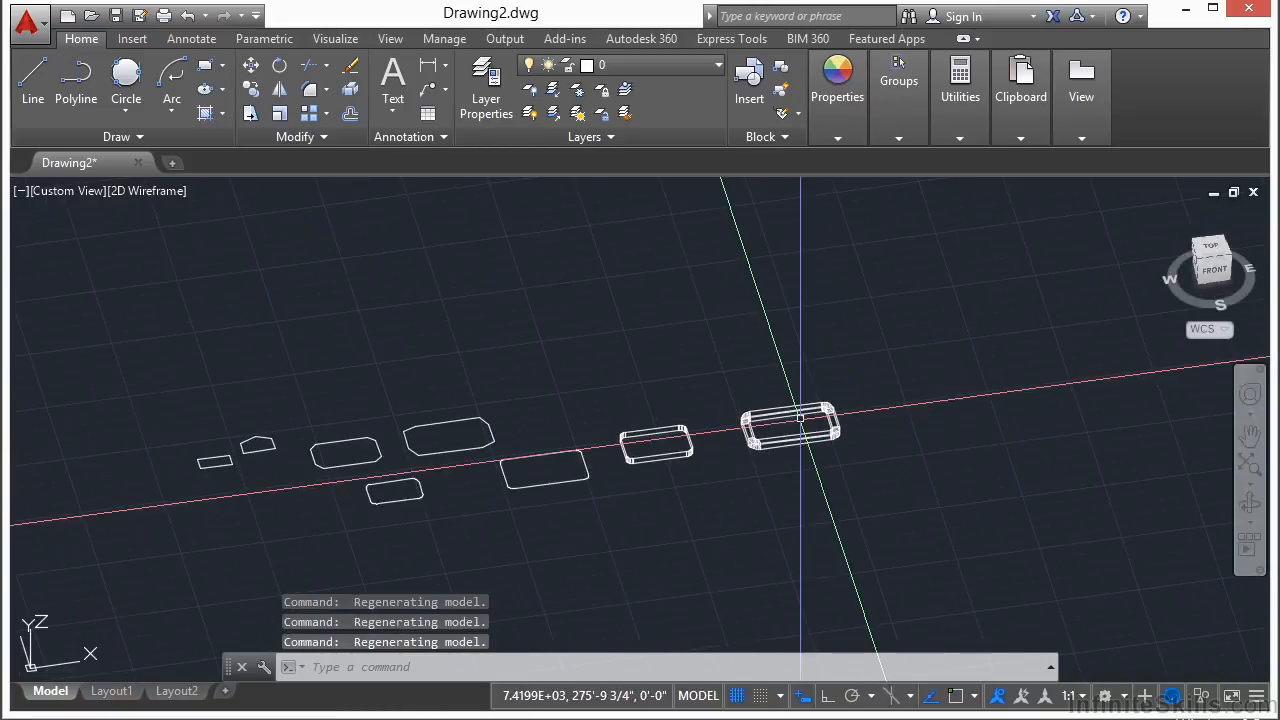
- Switch from the 3D view back to the World plan view
text(PLAN)
key(Return)
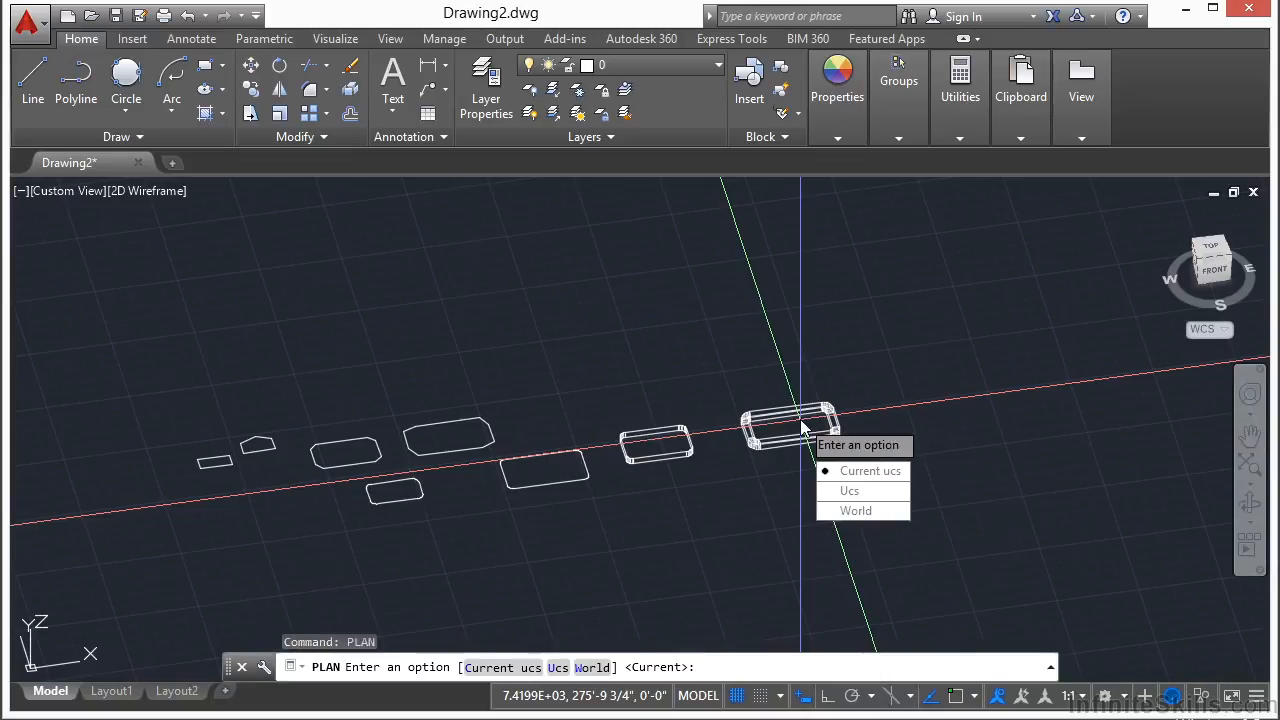
click(858, 511)
- Reset the Rectangle command's fillet radius and elevation to 0
text(re)
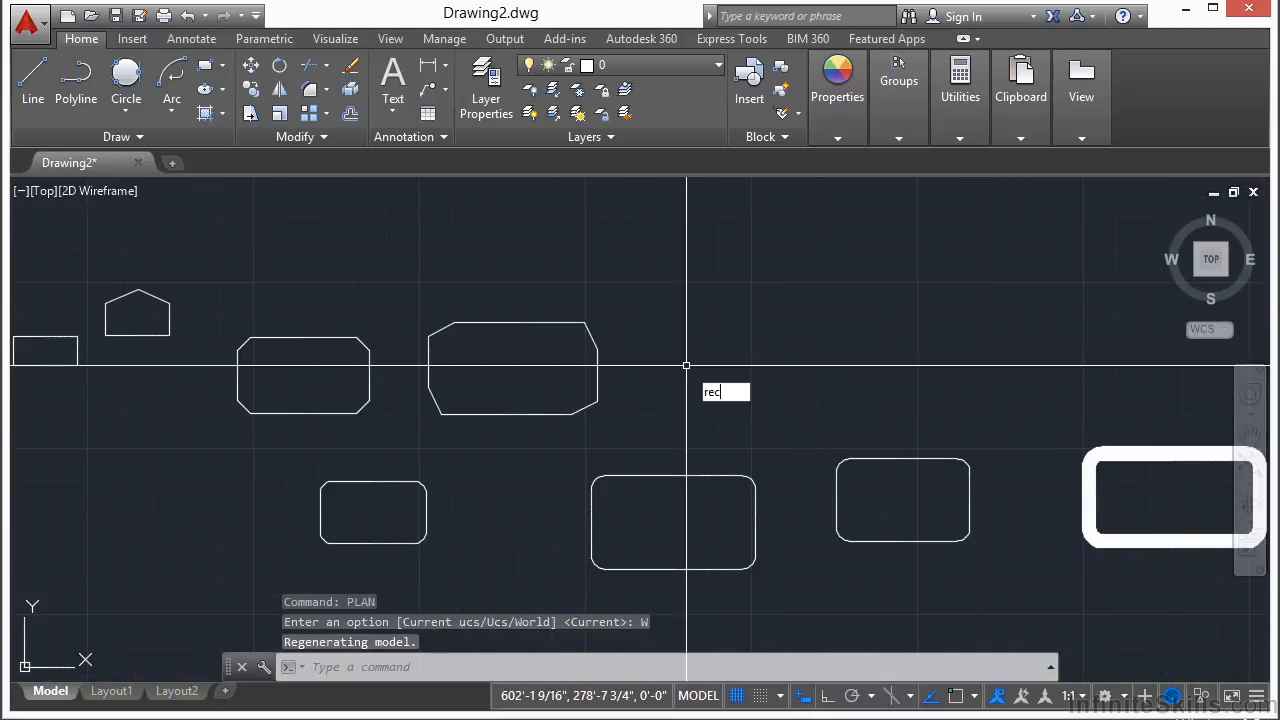
text(c)
key(Return)
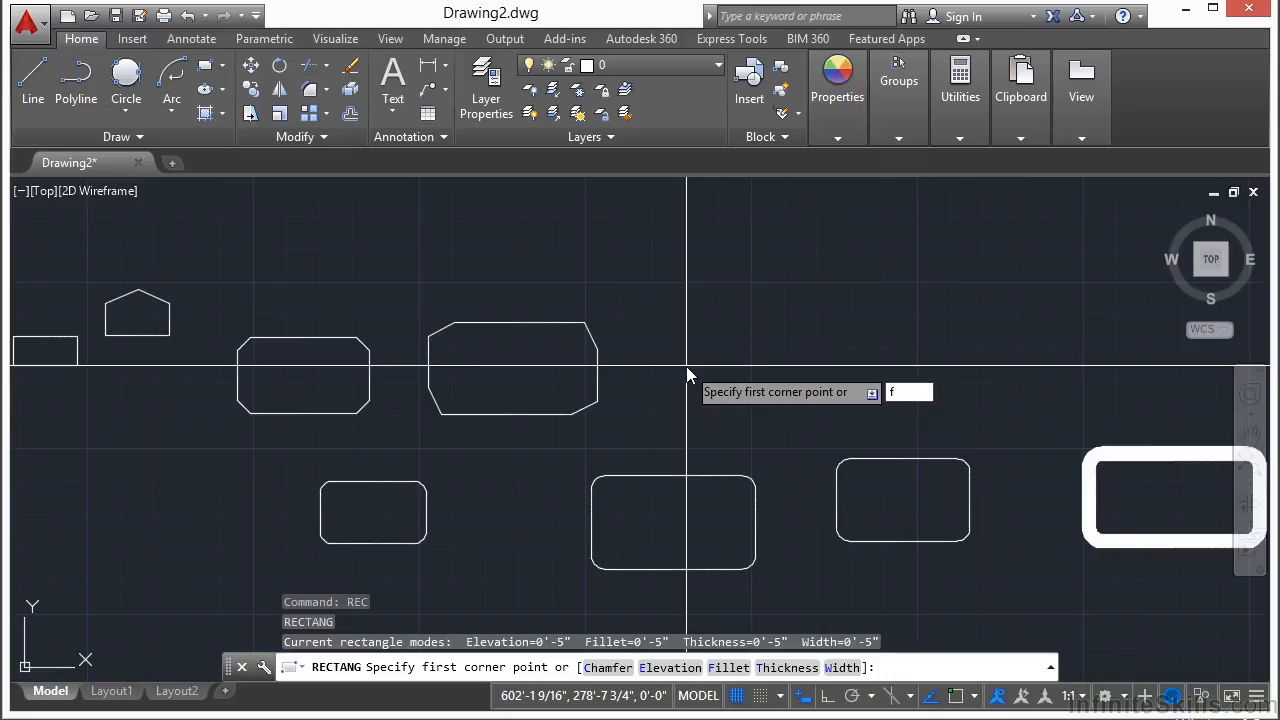
key(Return)
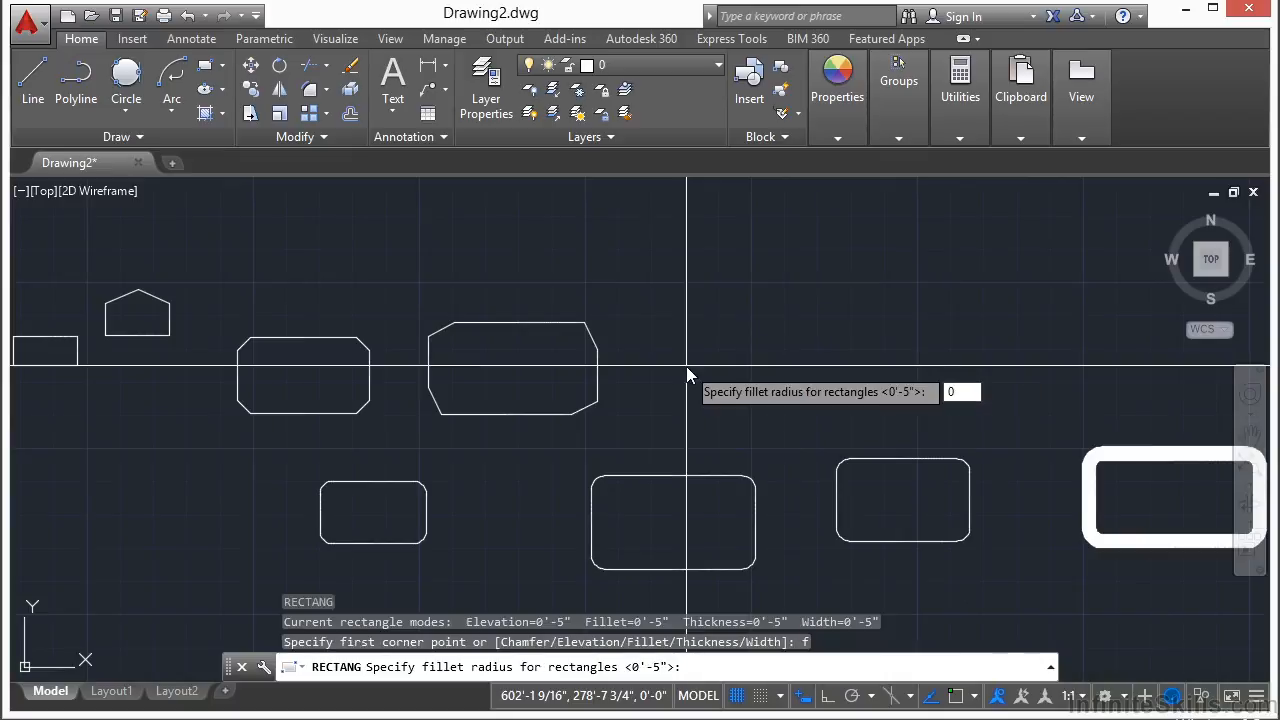
key(Return)
key(Return)
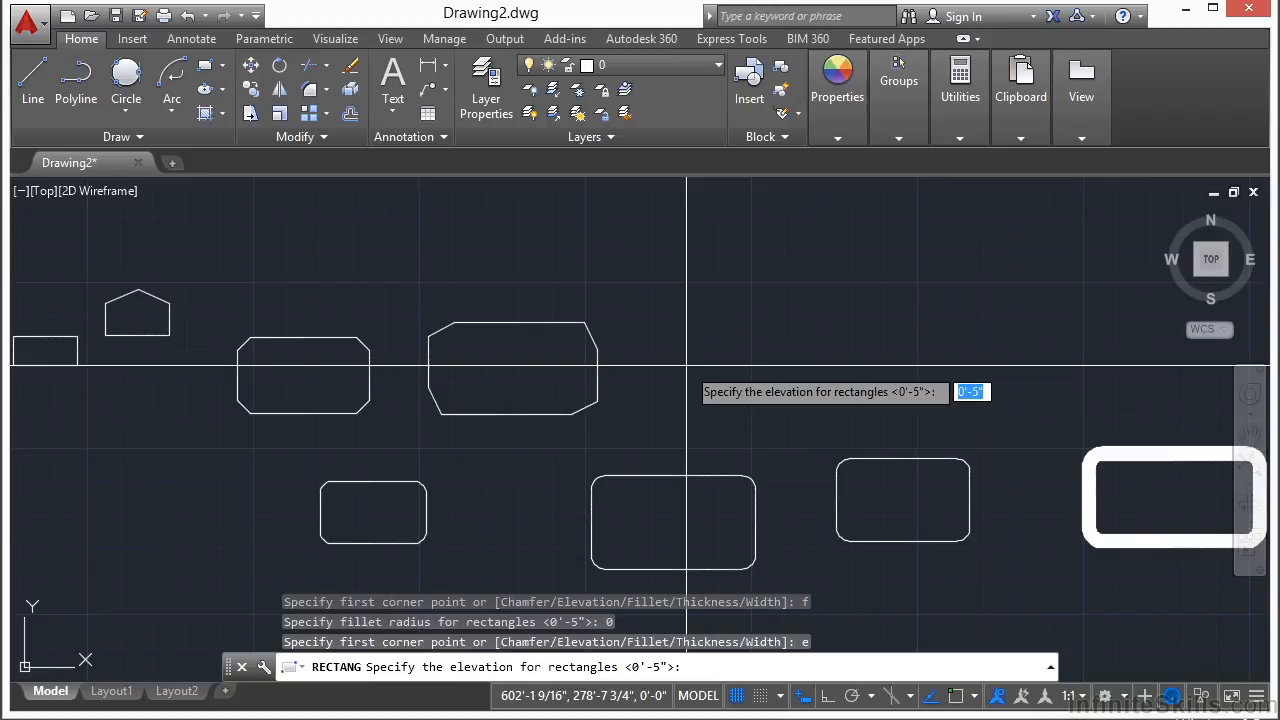
text(0)
key(Return)
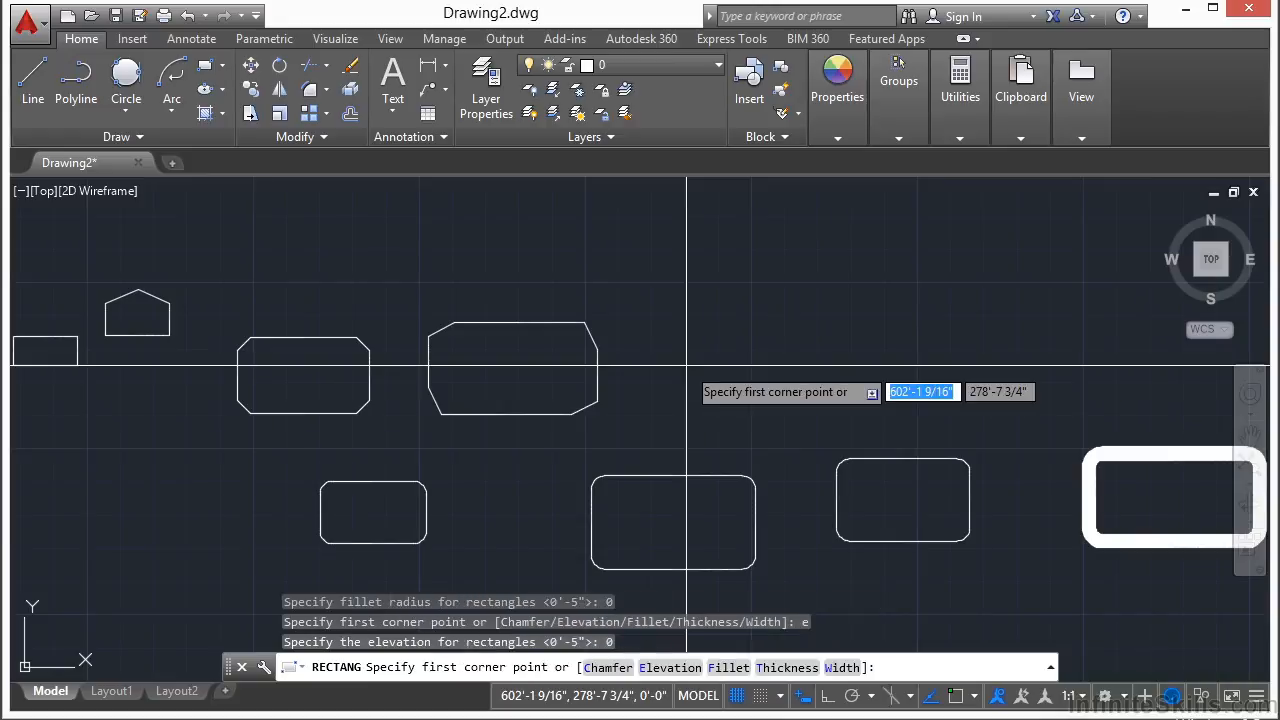
- Reset the Rectangle command's thickness and line width to 0
key(Return)
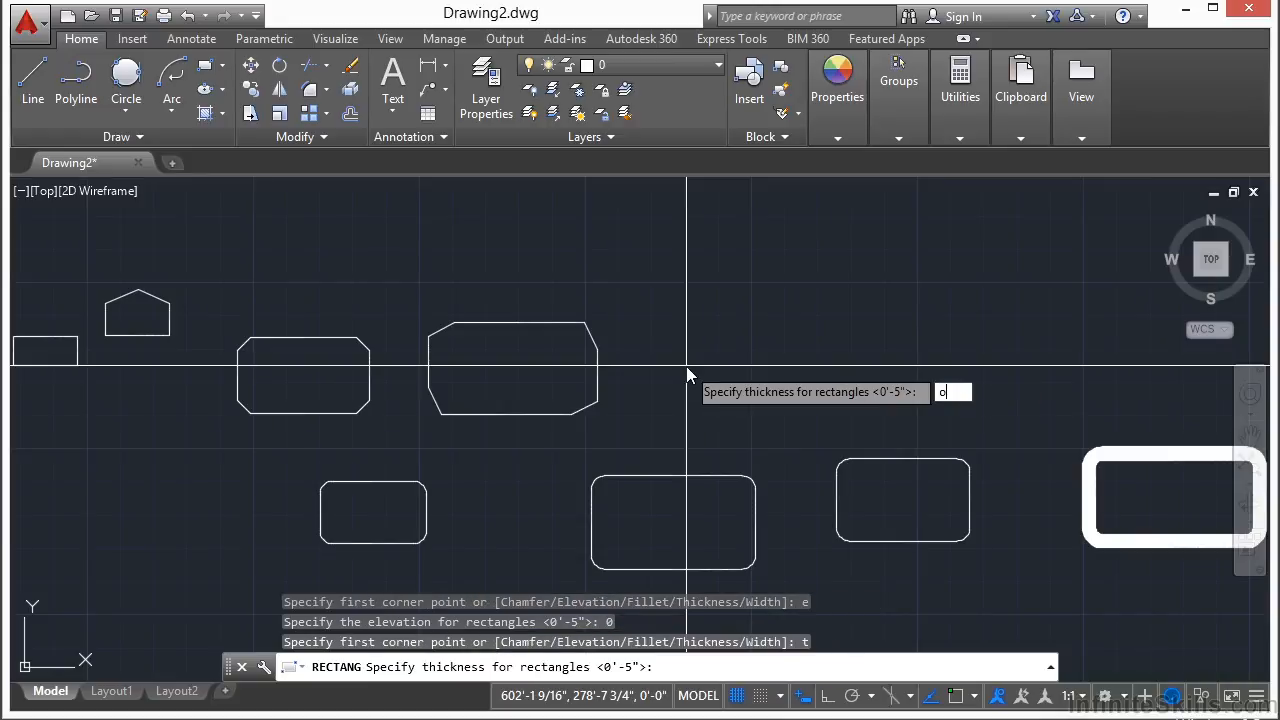
key(Return)
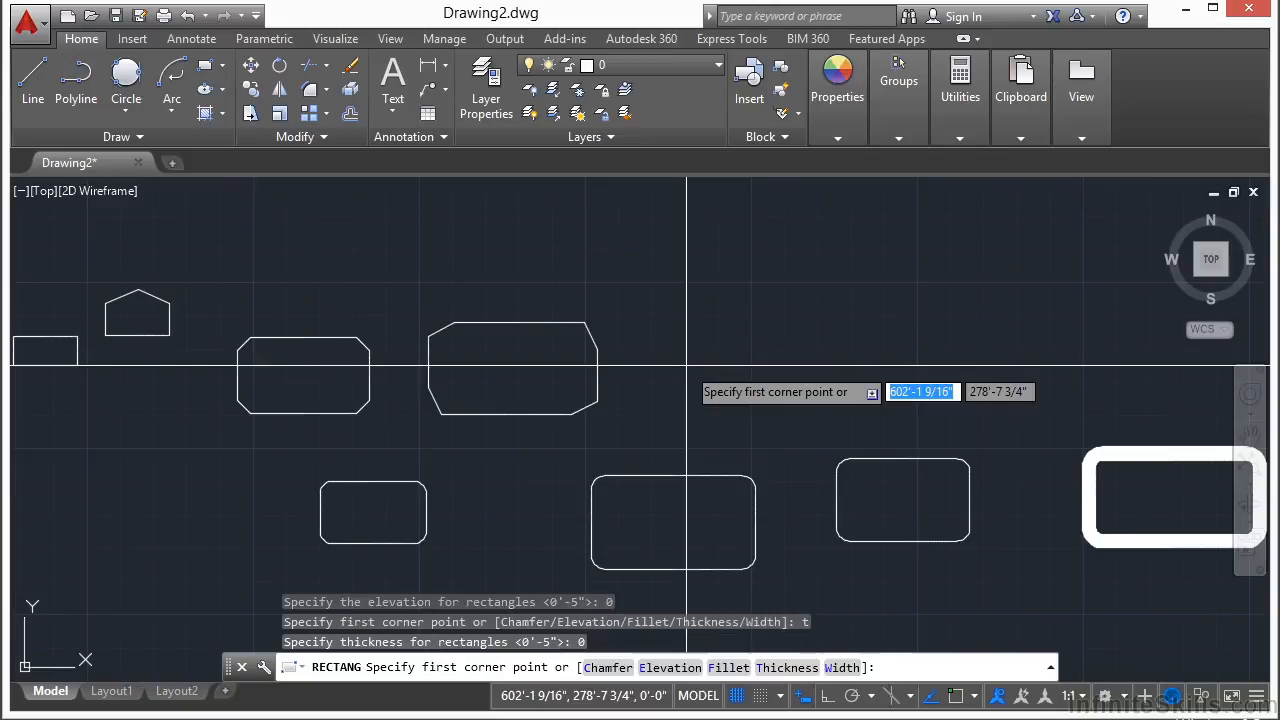
key(Return)
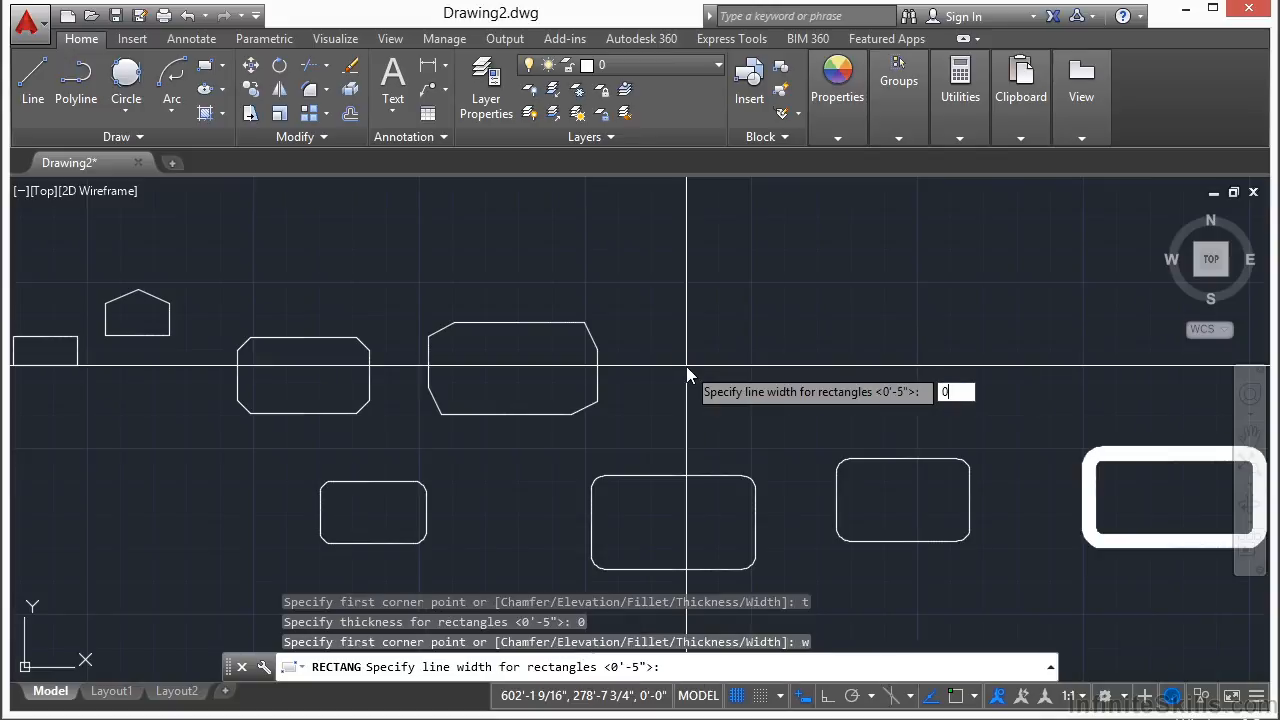
text(0)
key(Return)
- Draw a plain sharp-cornered rectangle above the filleted rectangles and check it in a tilted 3D view
click(737, 246)
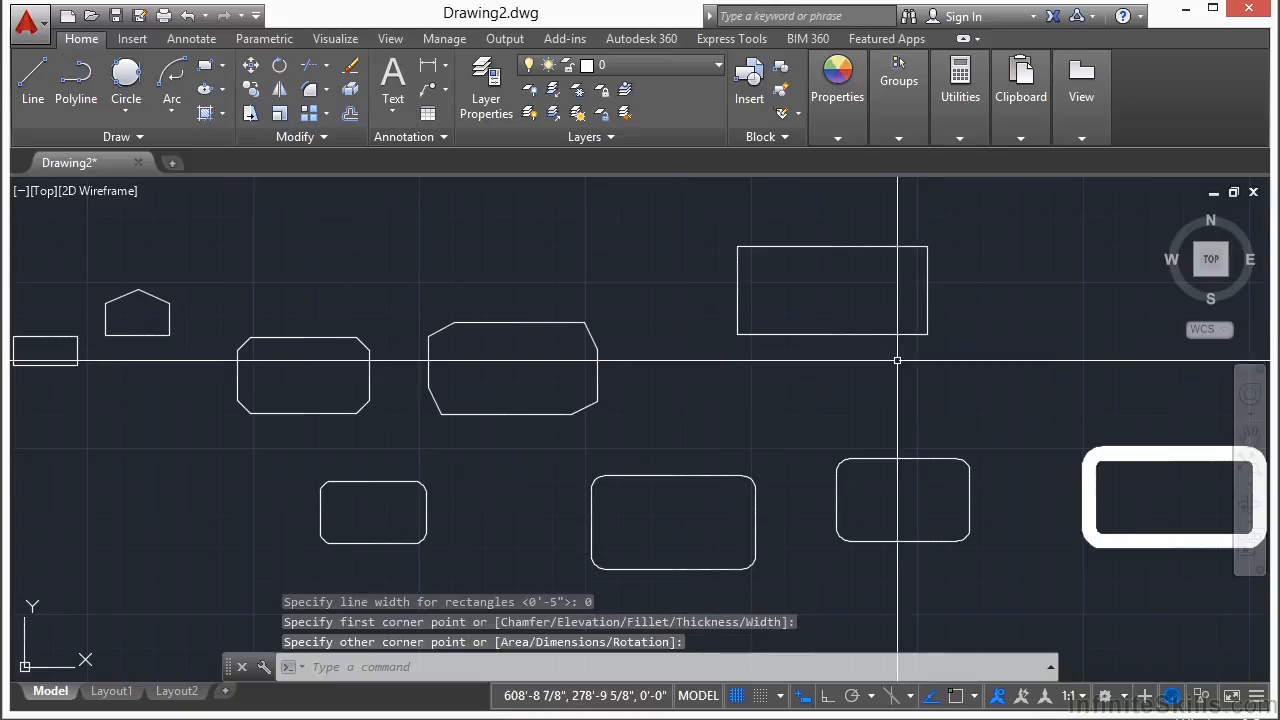
shift+middle_drag(853, 363, 786, 281)
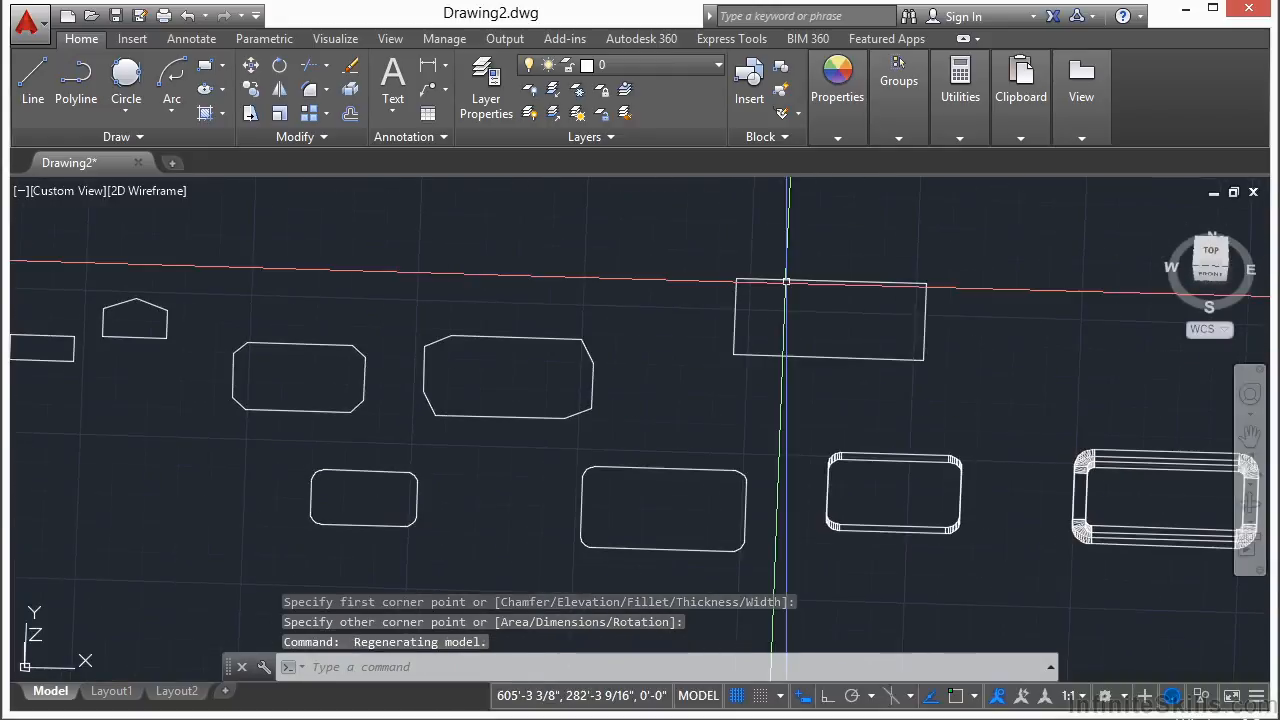
- Return the tilted view to the World plan view
text(plan)
key(Return)
click(846, 374)
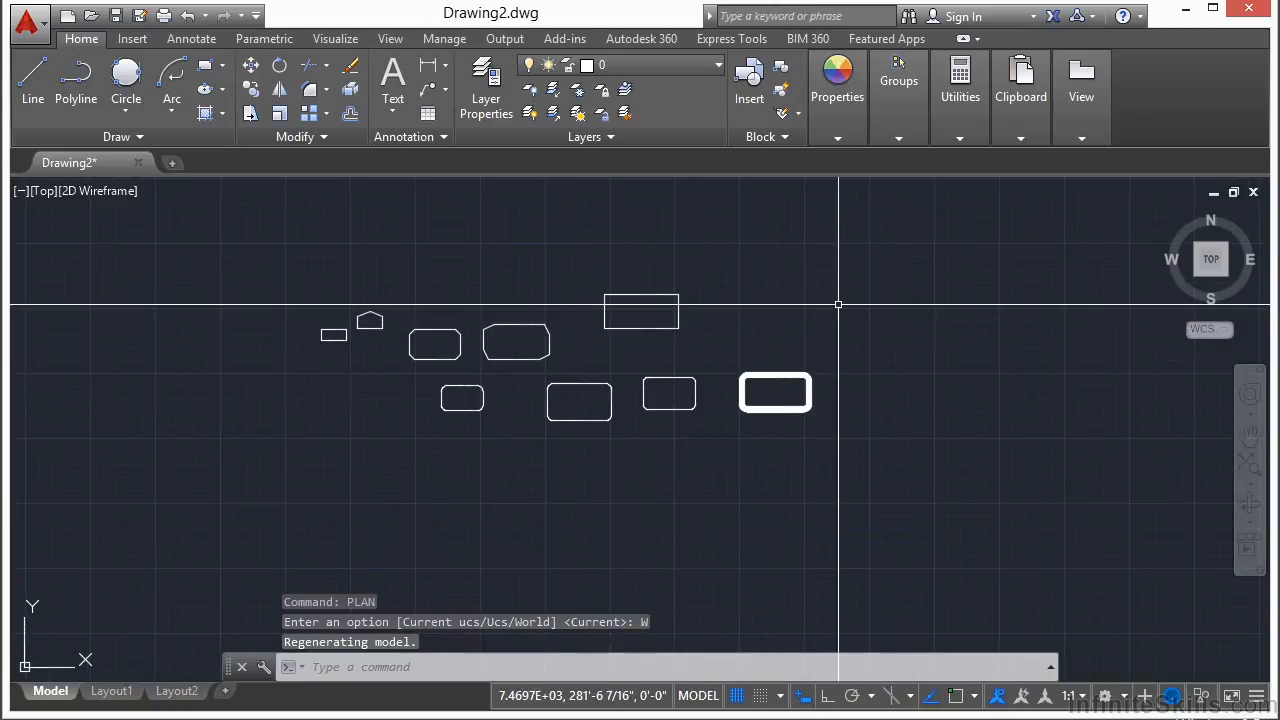
- Erase all the rectangles in the drawing with a single crossing selection
text(e)
key(Return)
click(874, 277)
click(254, 506)
key(Return)
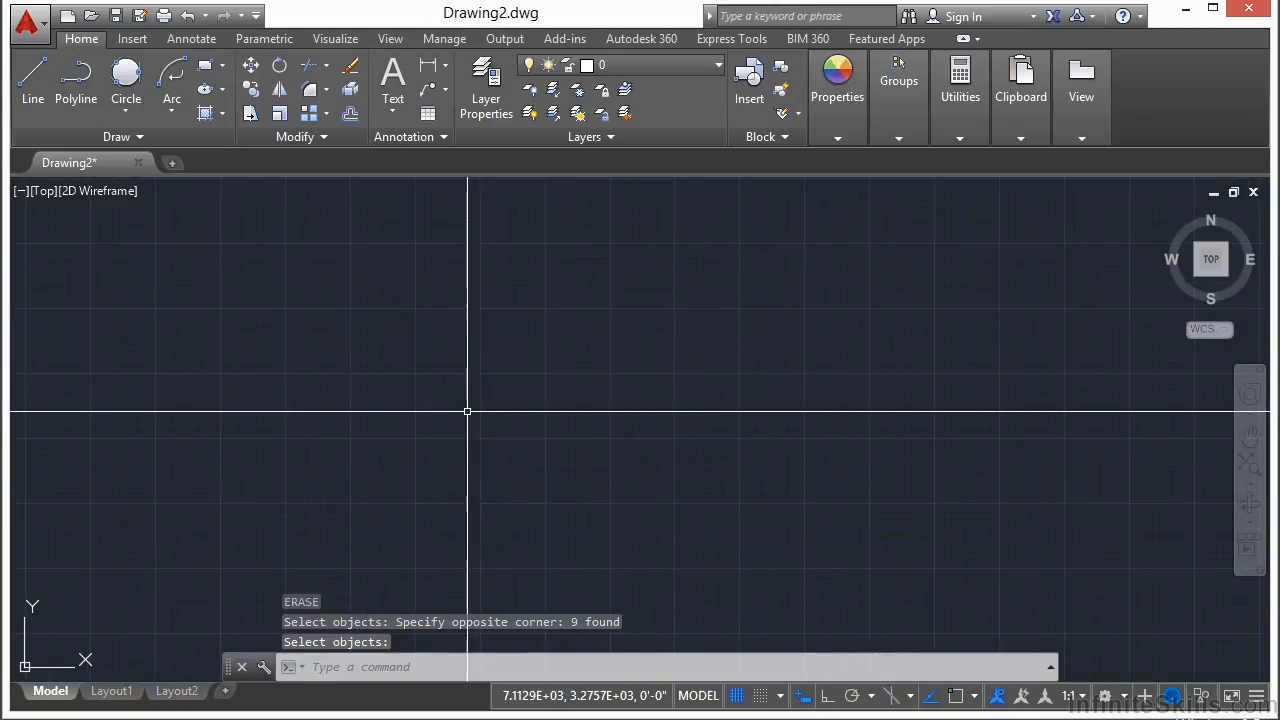
click(227, 89)
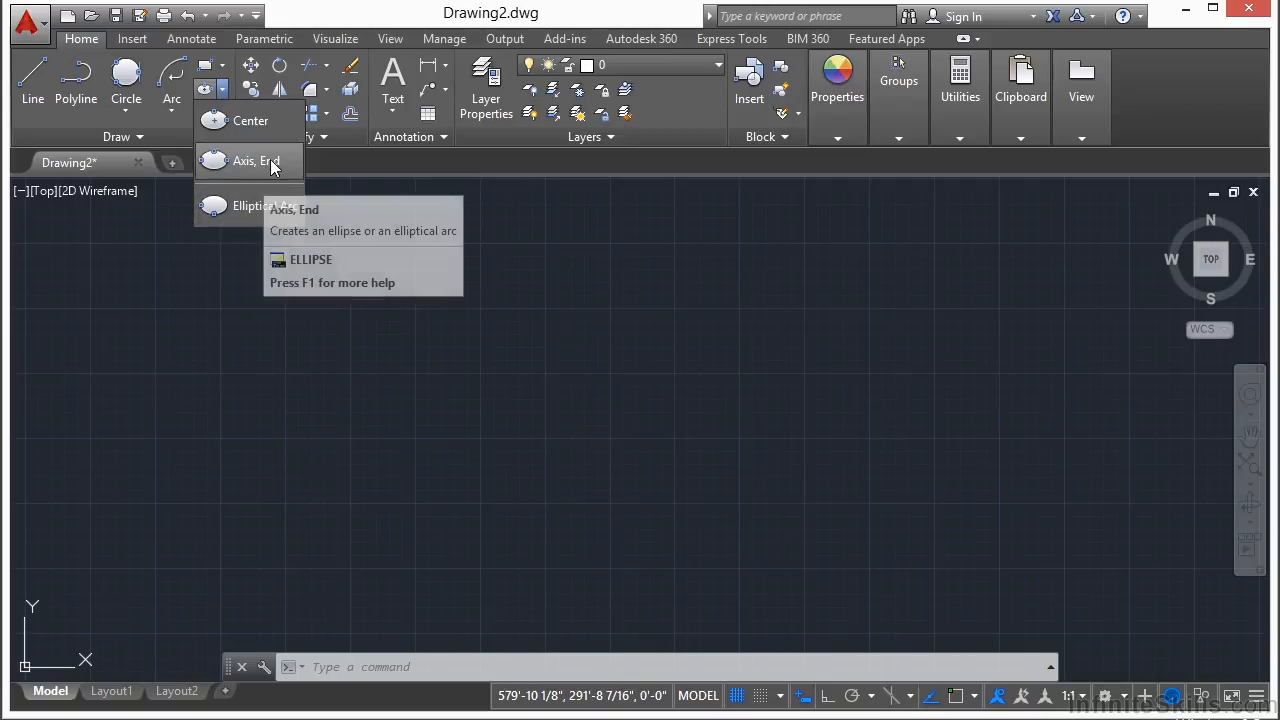
click(499, 321)
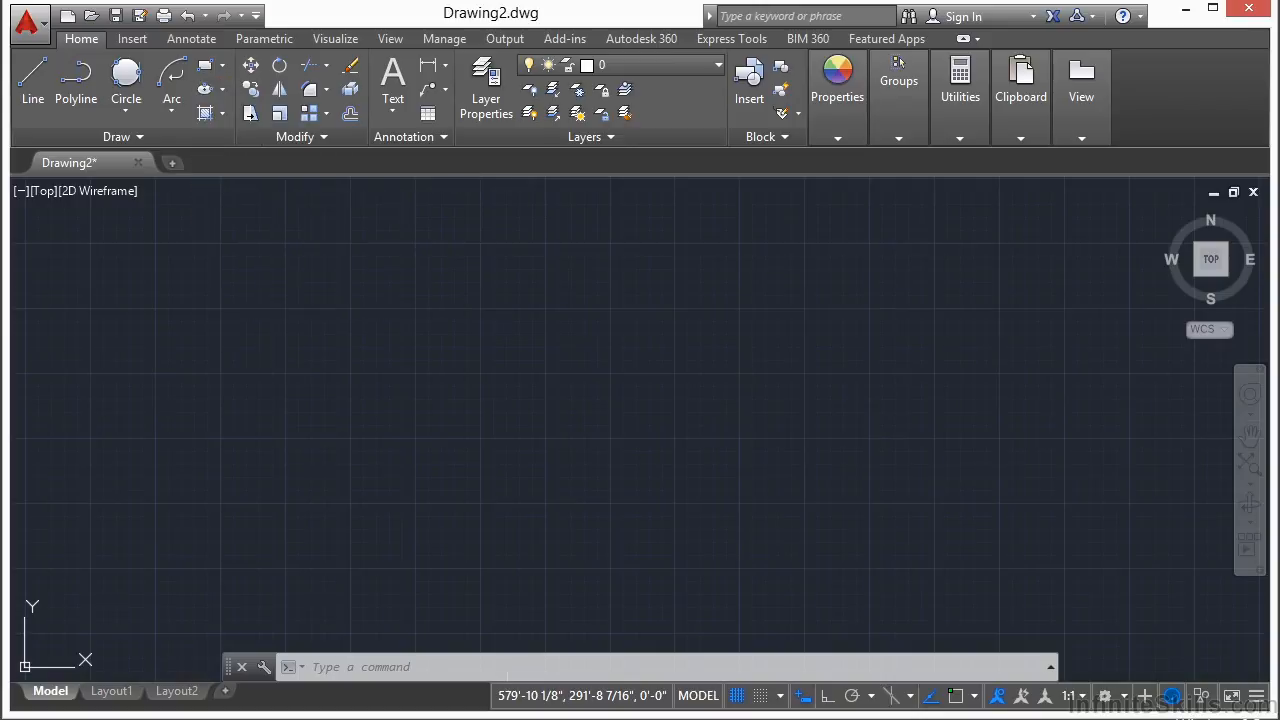
text(el)
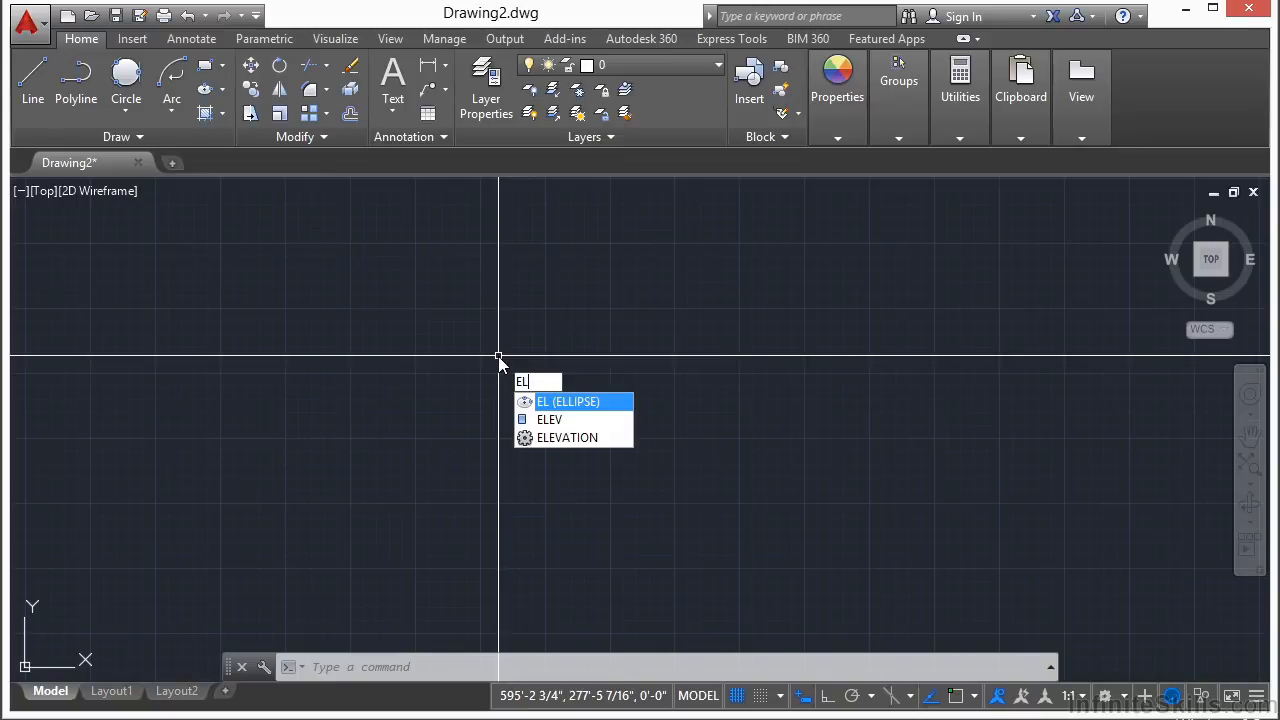
key(Escape)
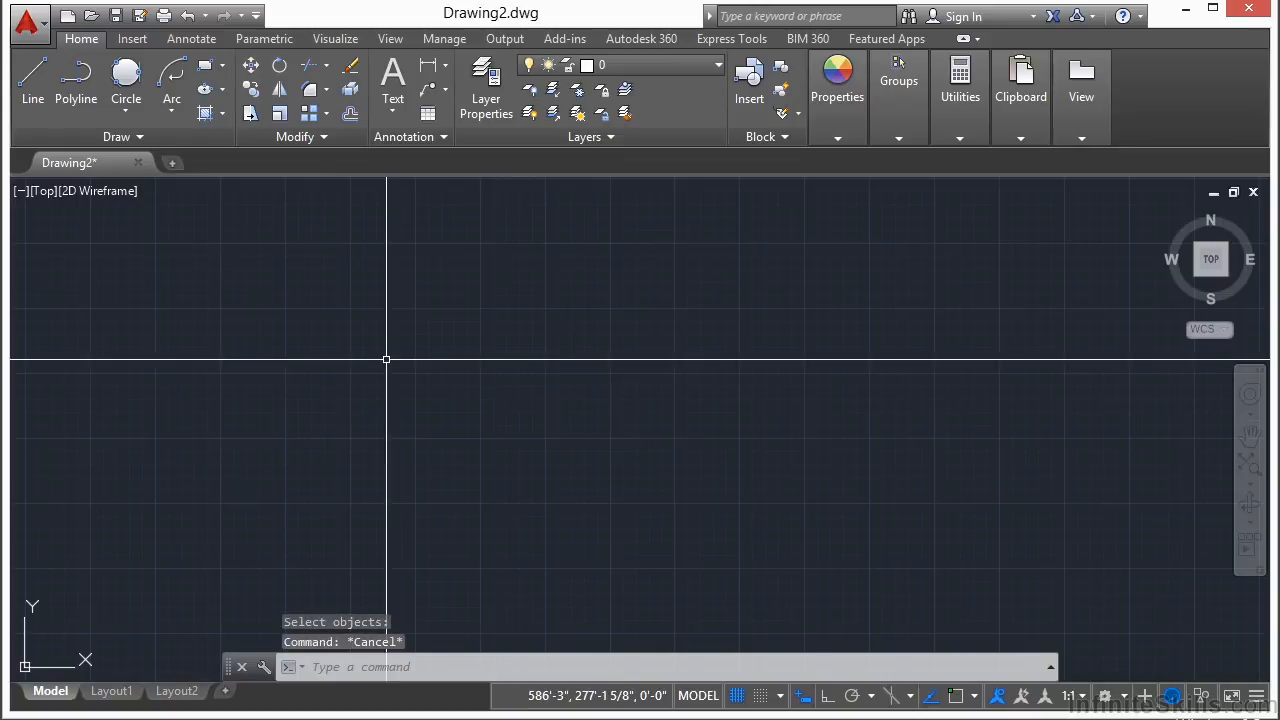
- Draw a tall, narrow ellipse near the middle of the view using the Center method
click(219, 90)
click(508, 381)
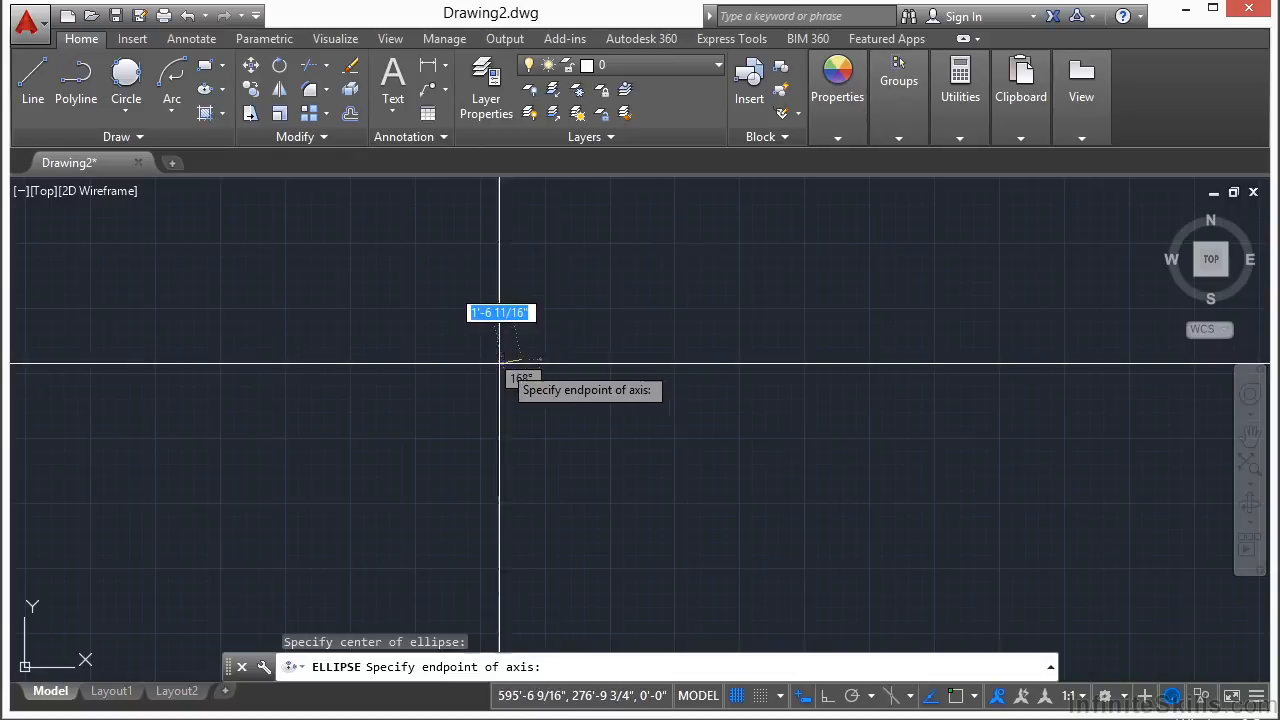
click(565, 359)
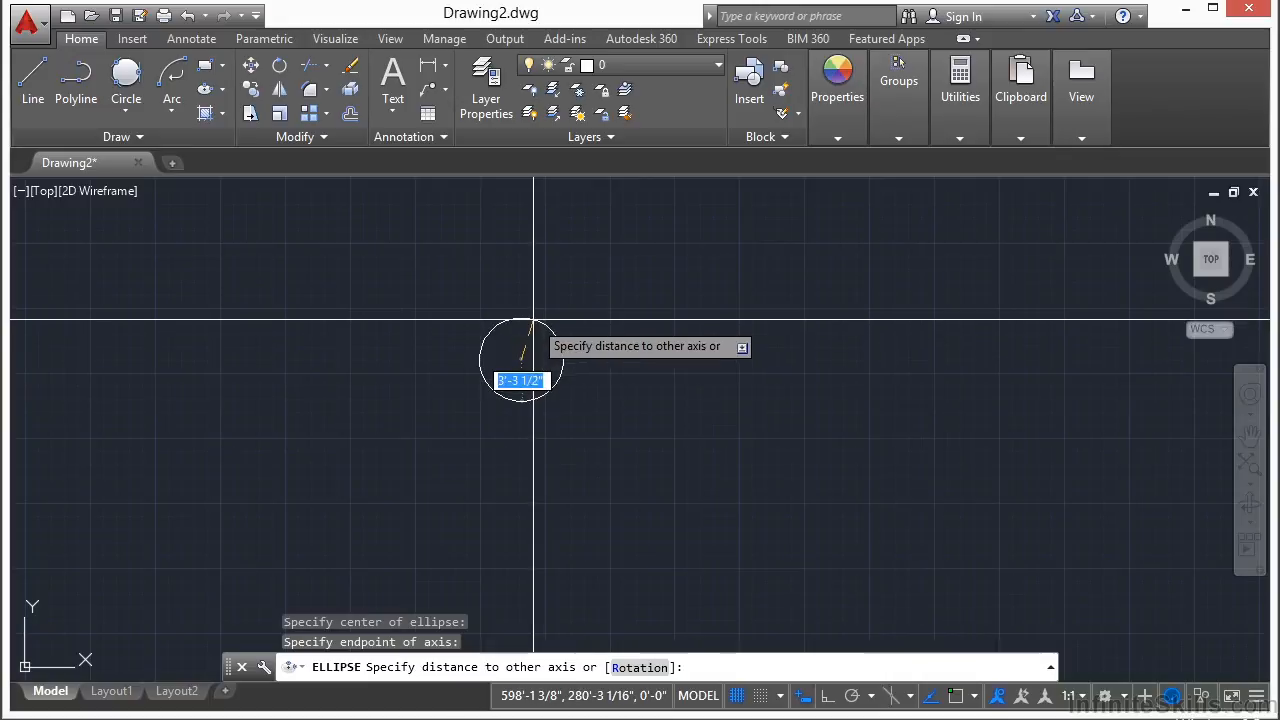
click(533, 243)
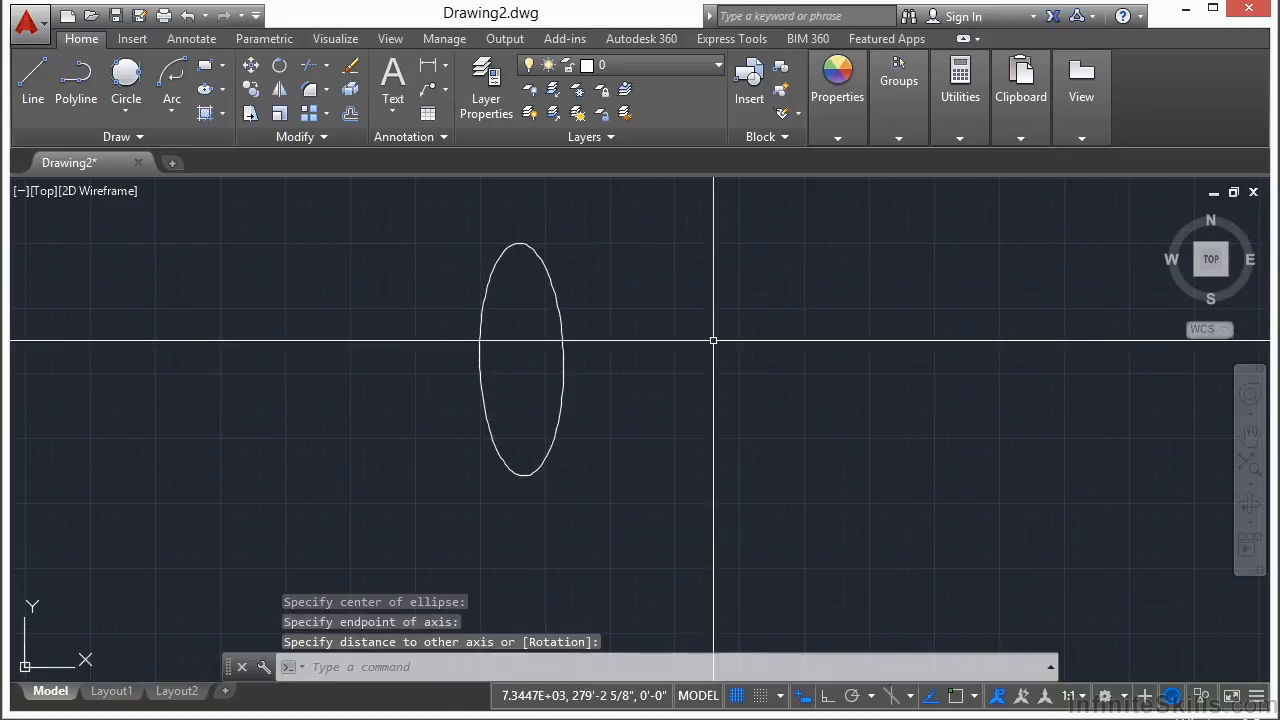
- Turn Ortho on and draw a second, narrower upright ellipse to the right of the first by its axis endpoints
middle_drag(723, 371, 531, 406)
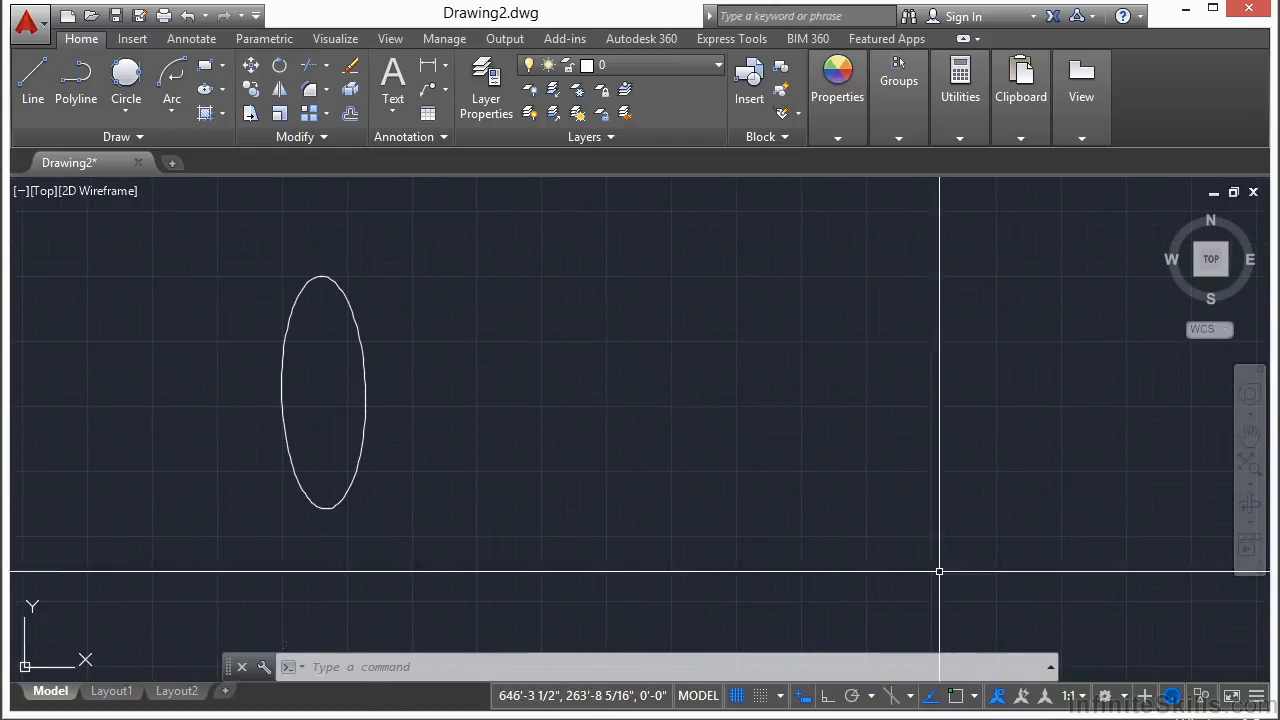
click(827, 700)
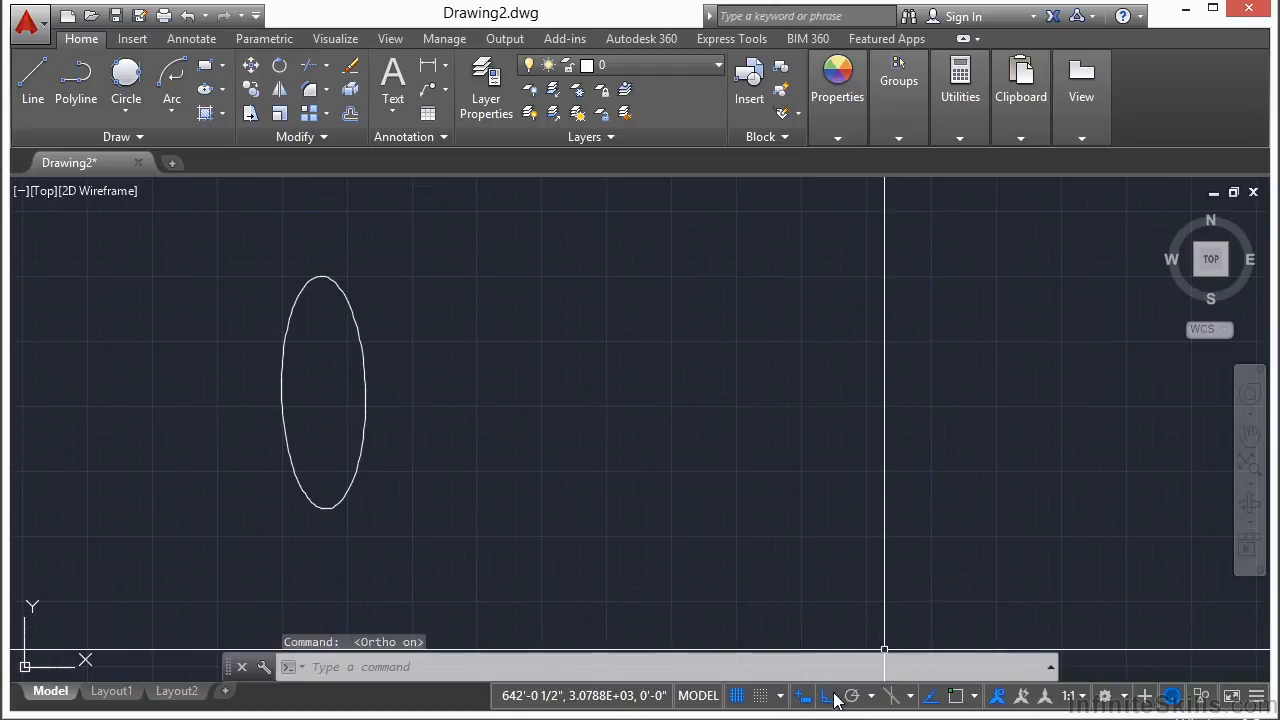
key(Return)
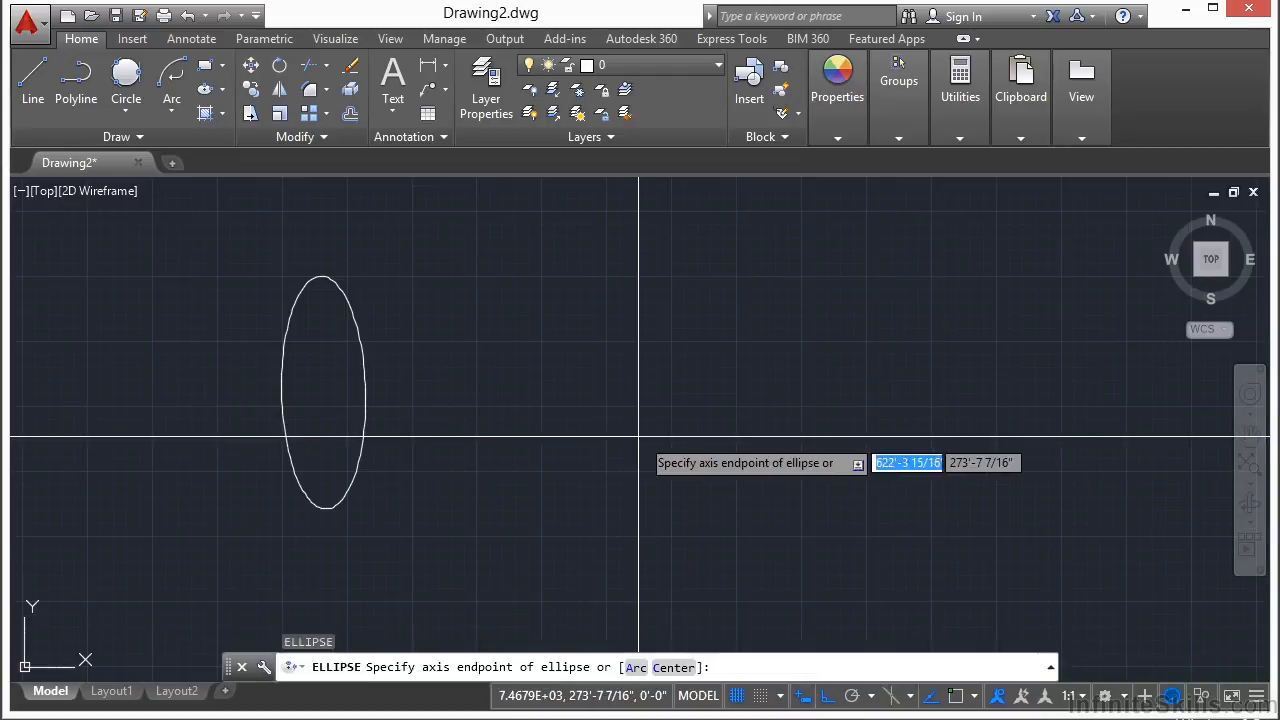
click(606, 381)
click(650, 388)
click(634, 279)
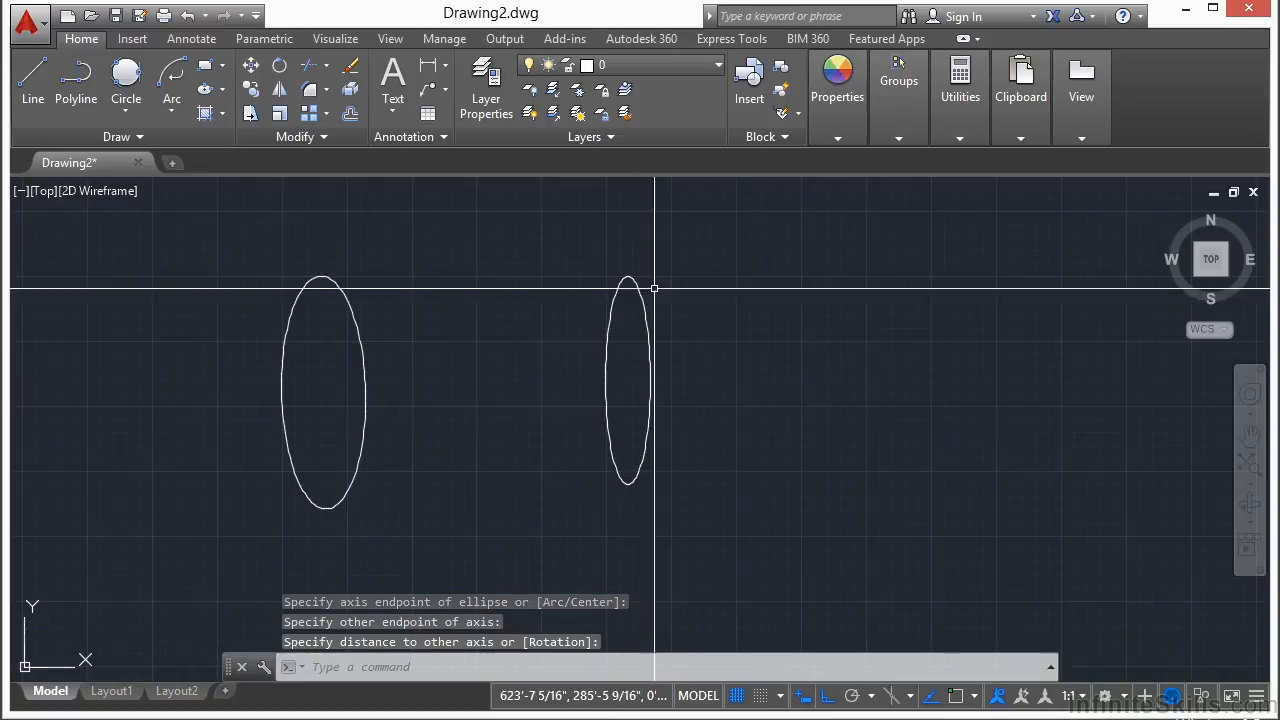
- Draw a third upright ellipse to the right with the Axis, End method, its horizontal axis about 6'-1" long
middle_drag(781, 402, 522, 363)
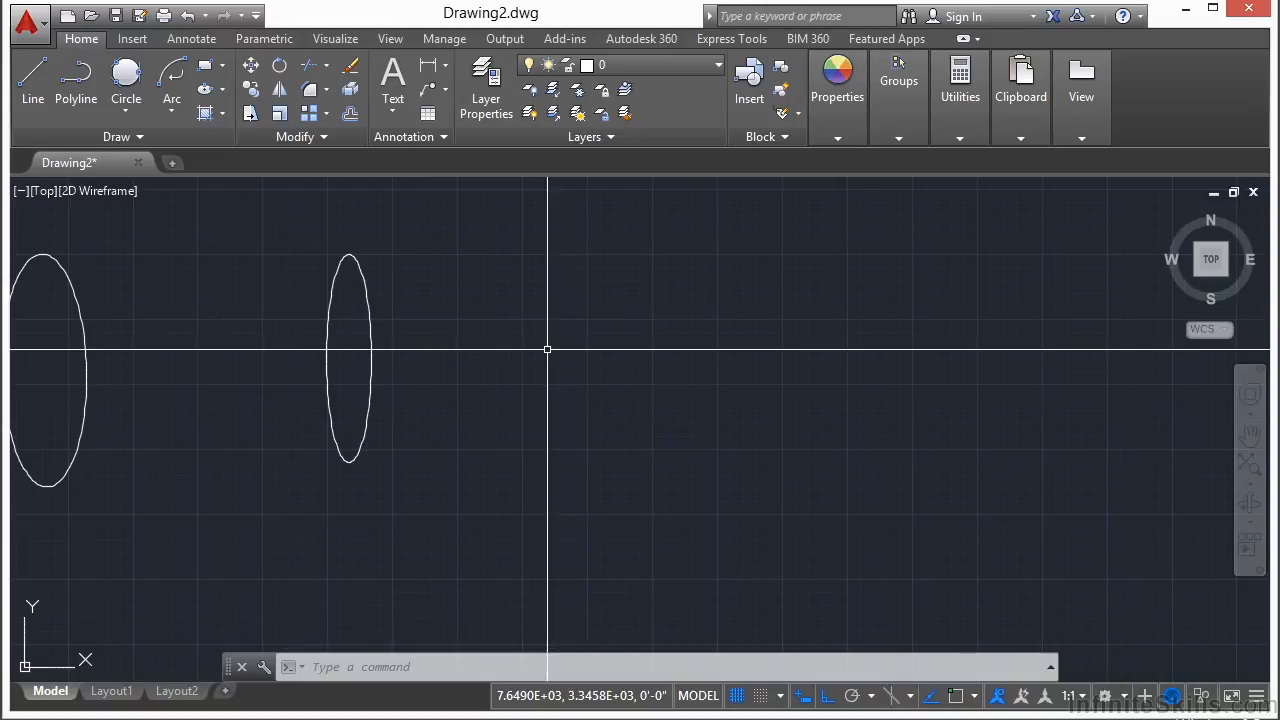
click(223, 89)
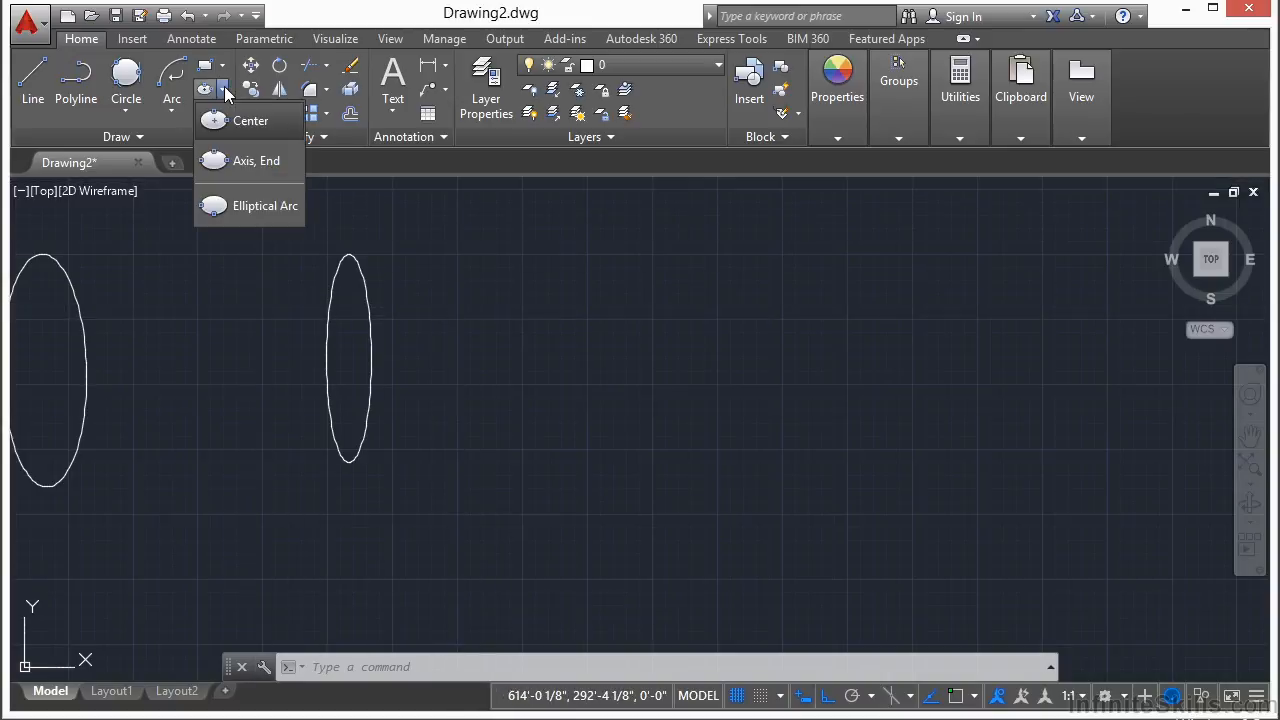
click(268, 166)
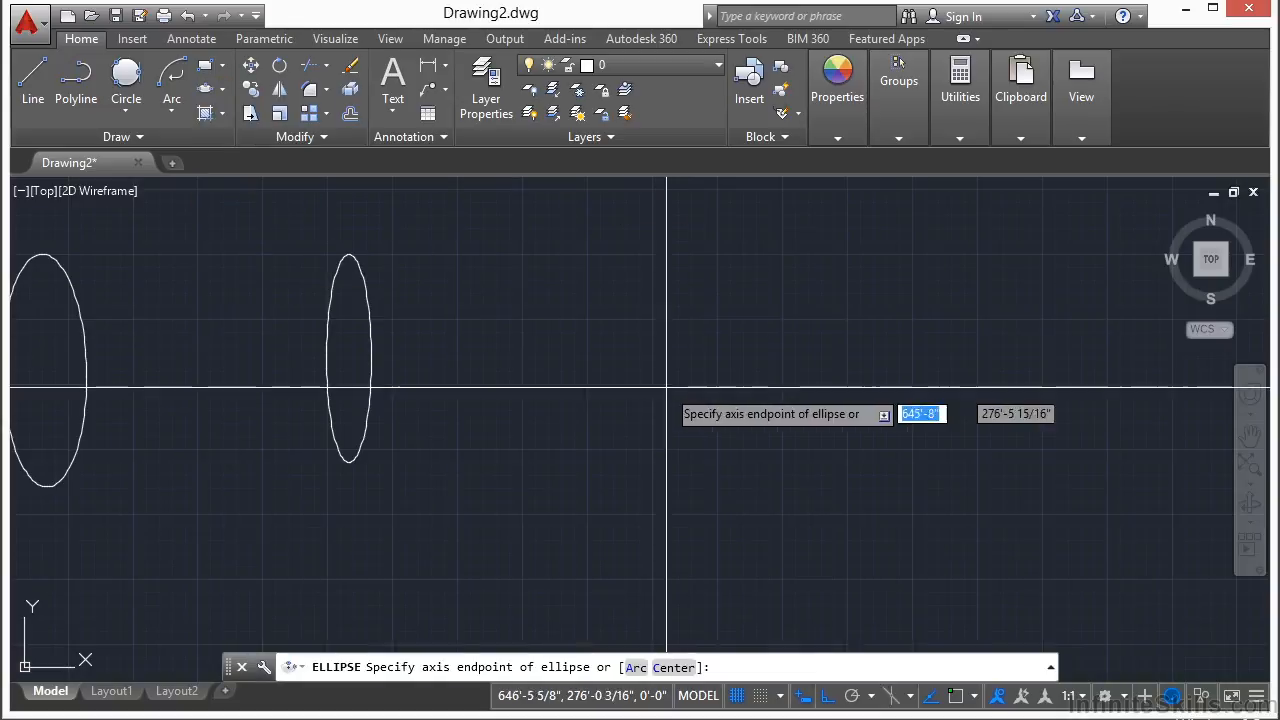
click(567, 349)
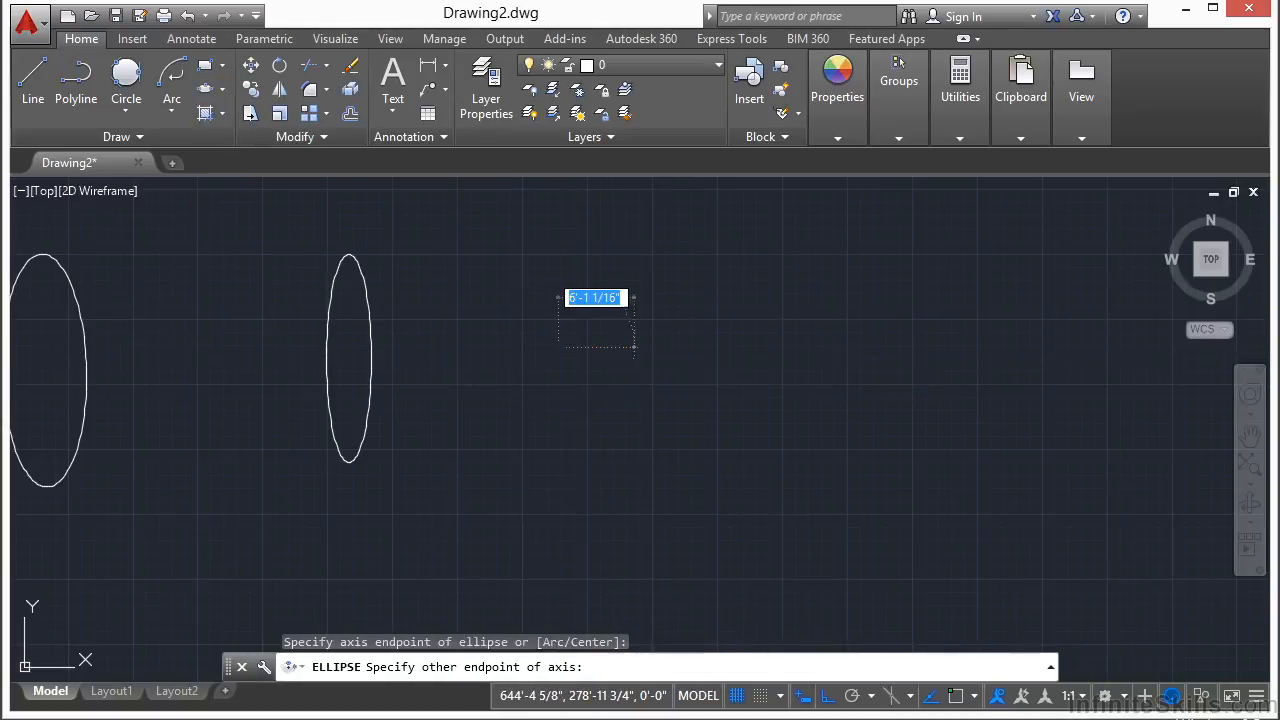
click(631, 351)
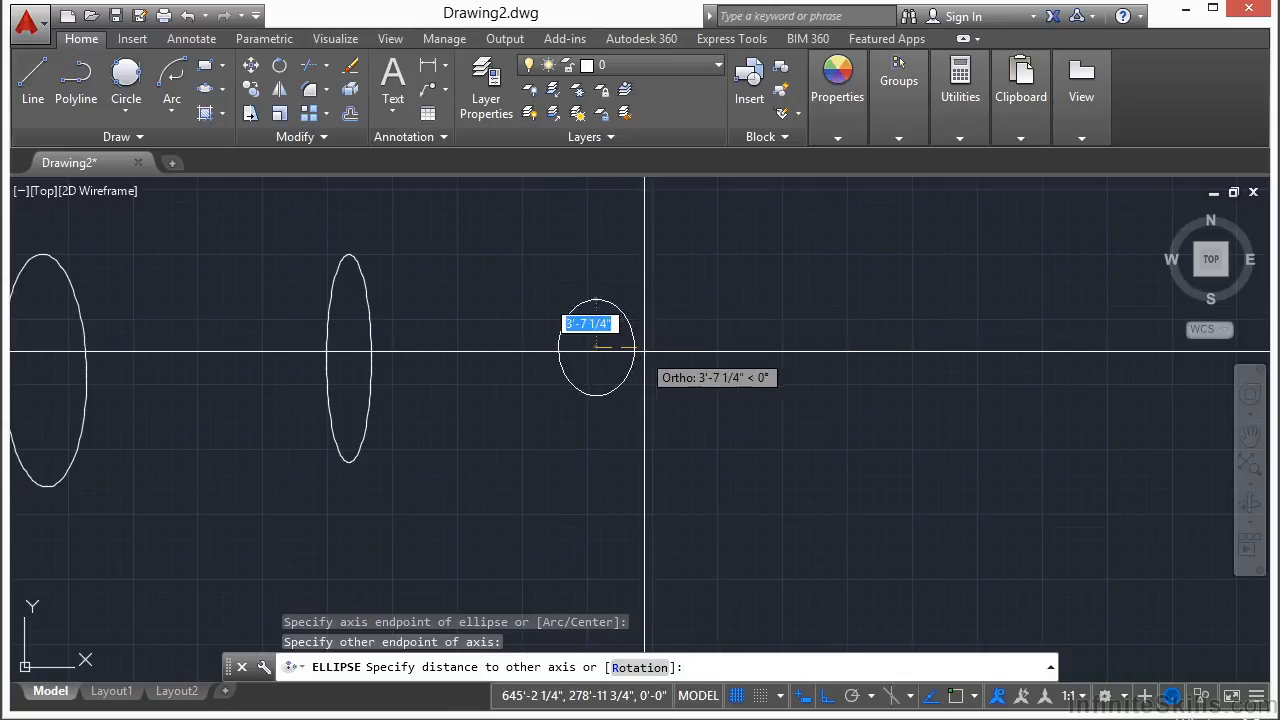
click(615, 466)
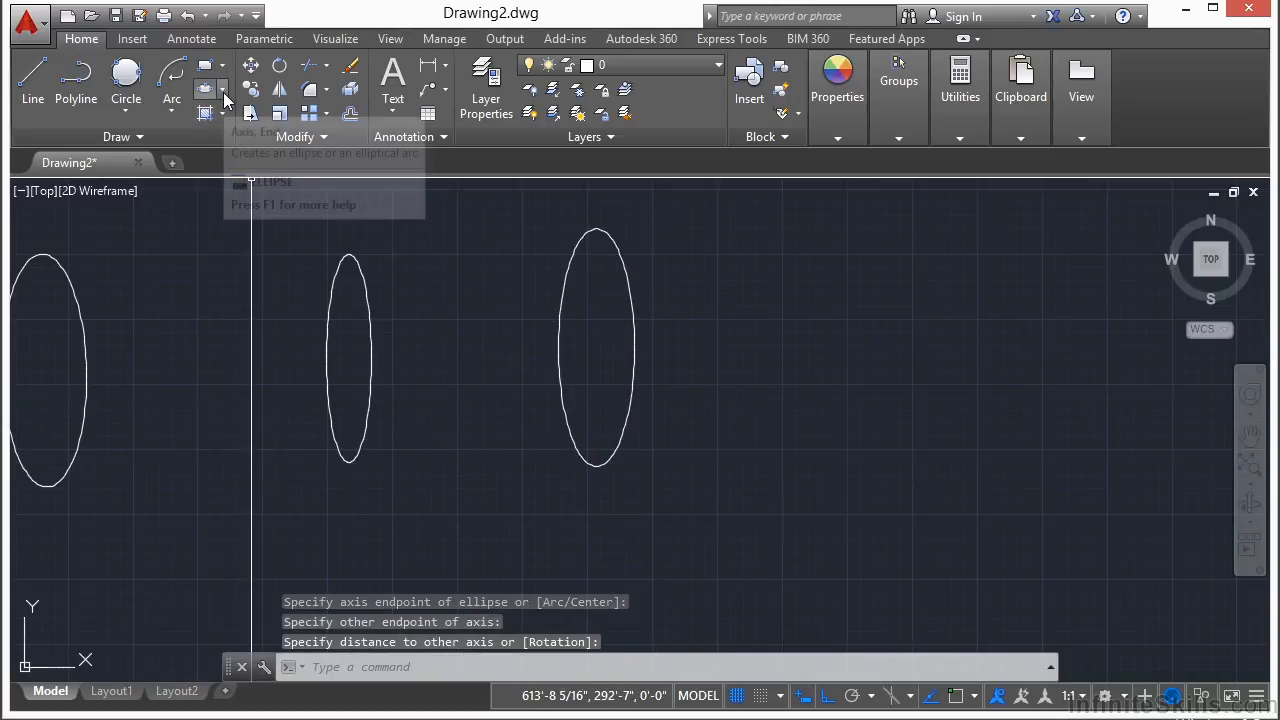
- Draw a nearly closed elliptical arc beside the third ellipse, turning Ortho off for its start and end angles, and check its grips
click(223, 92)
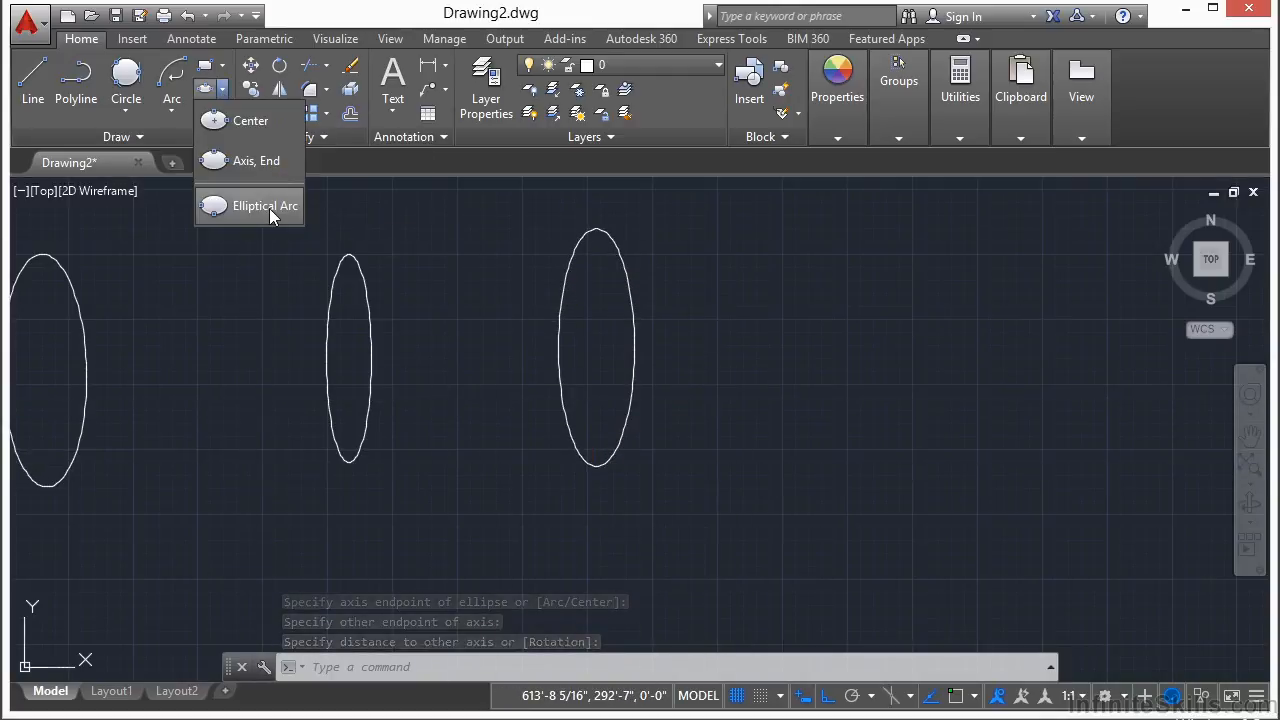
click(269, 208)
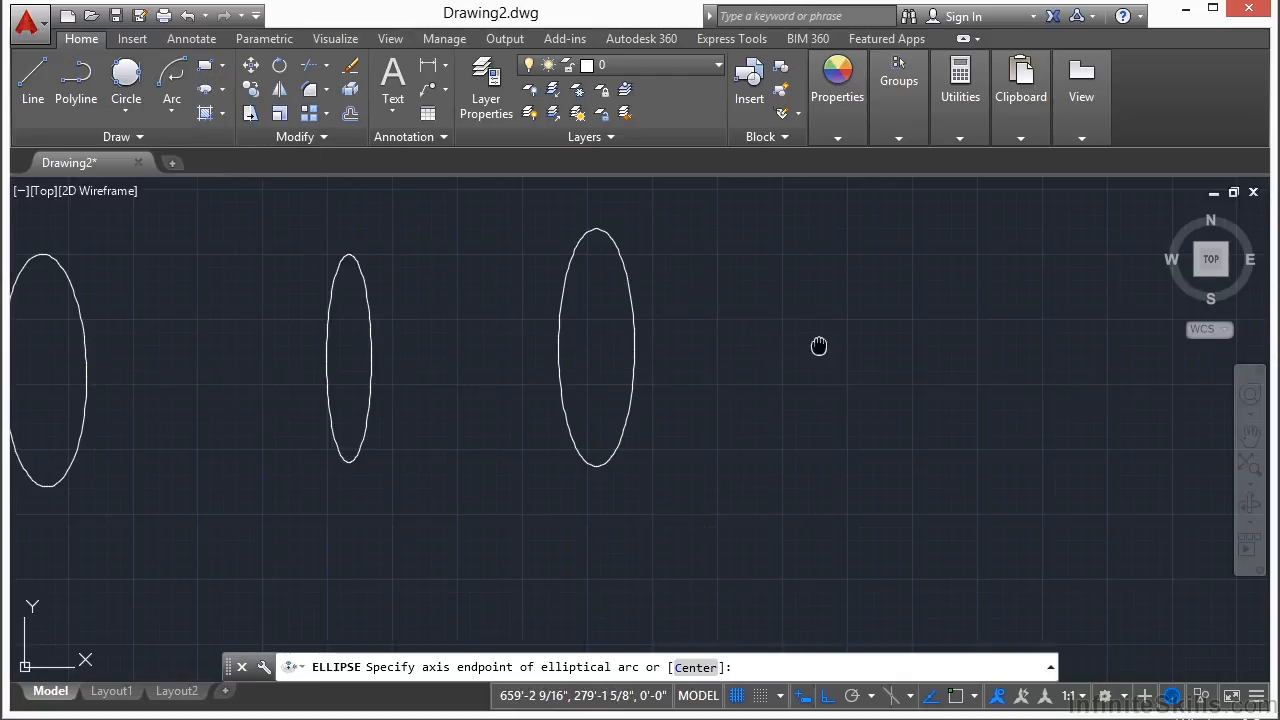
middle_drag(622, 340, 571, 369)
click(694, 366)
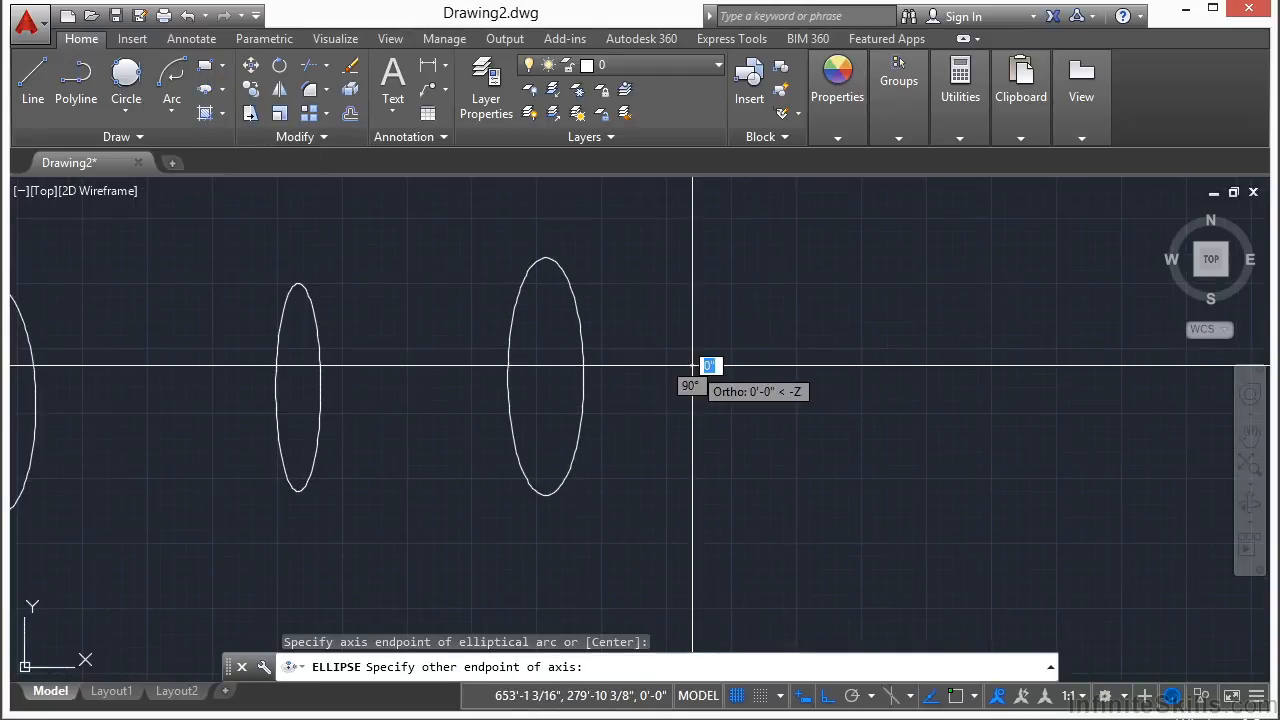
click(740, 366)
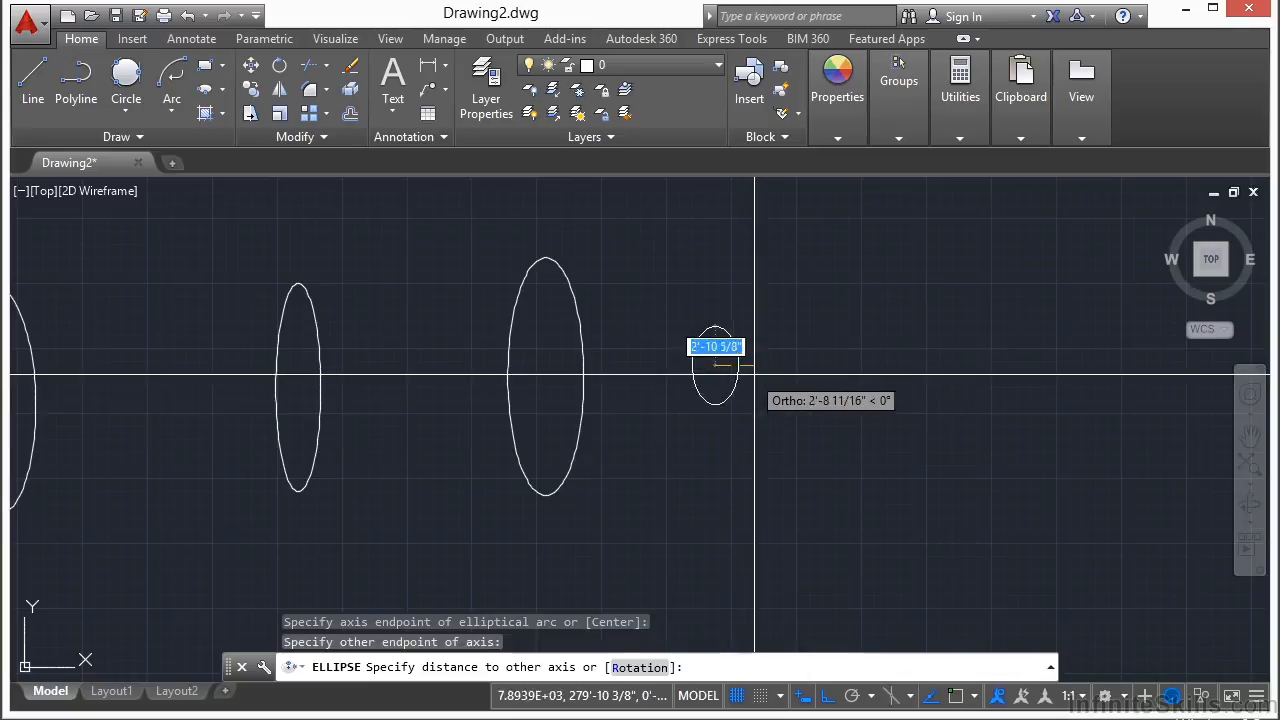
click(763, 456)
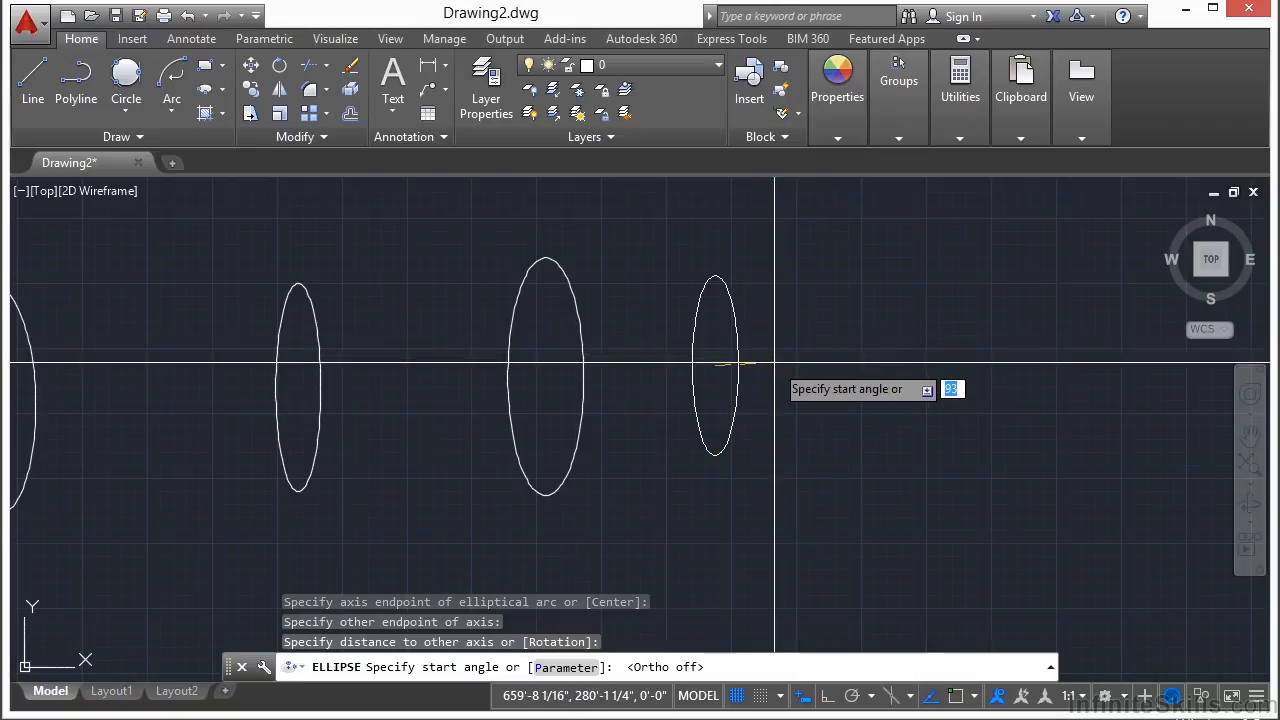
click(774, 362)
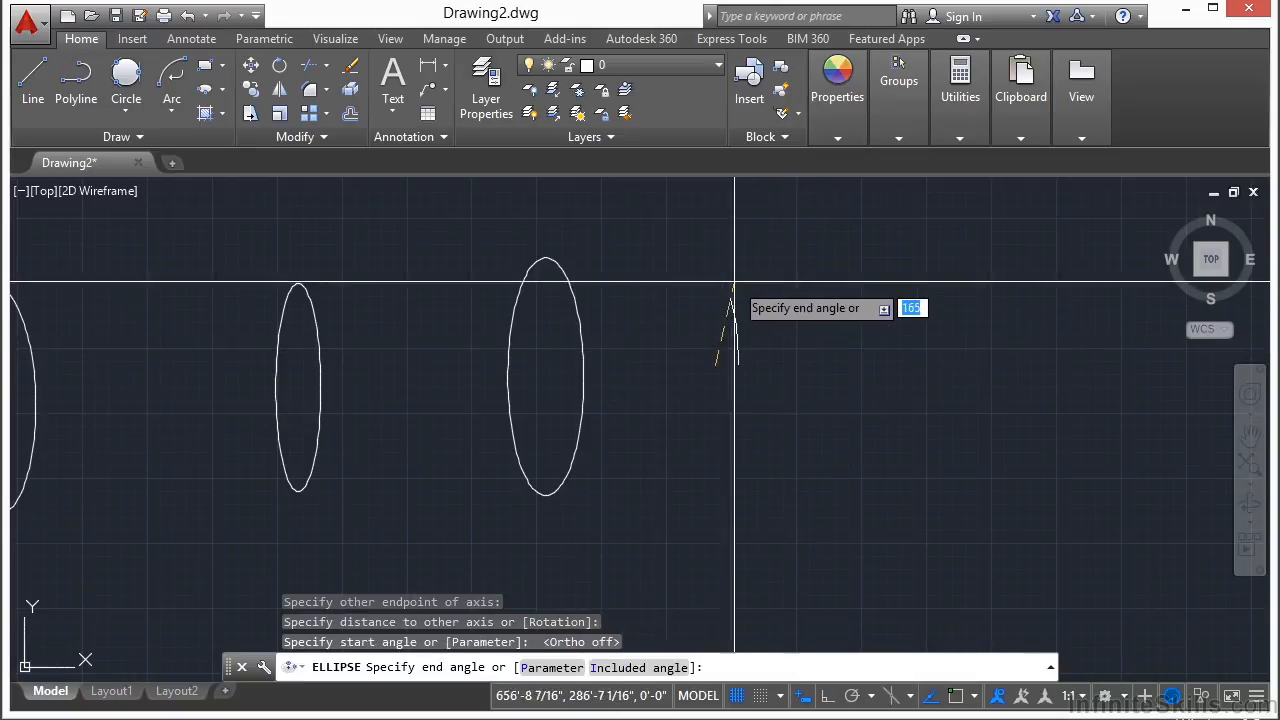
click(757, 425)
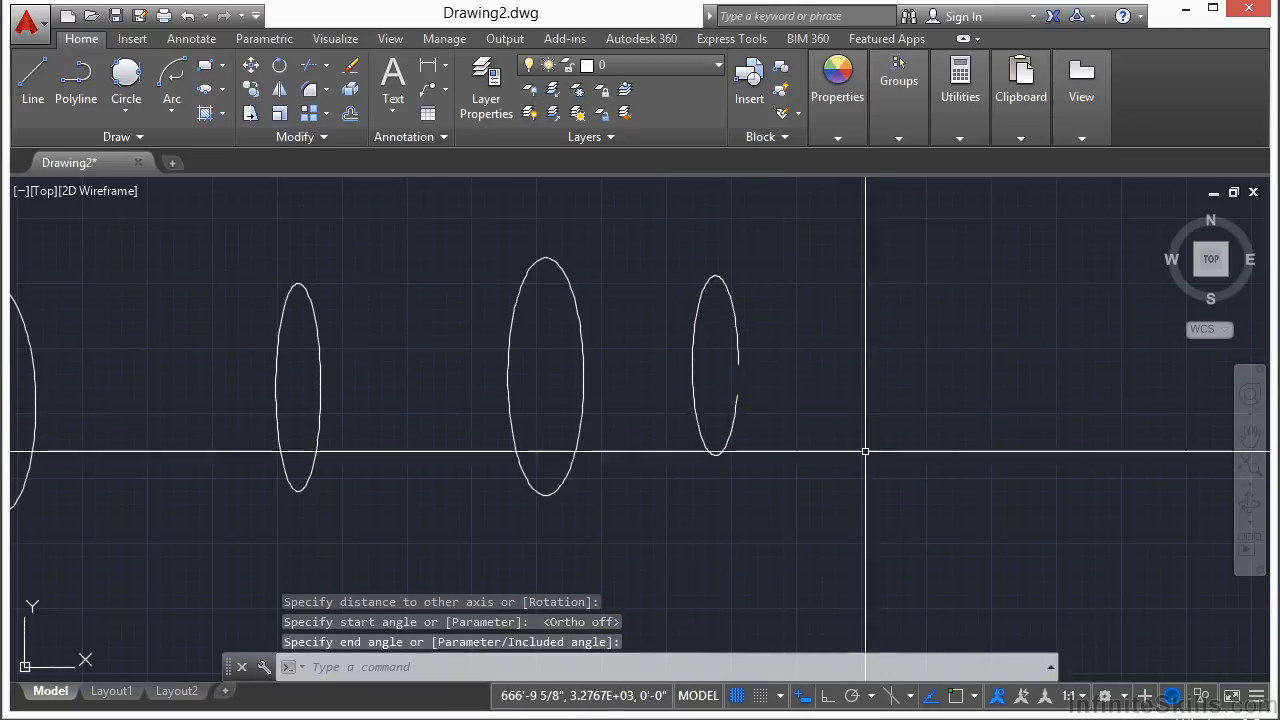
click(737, 328)
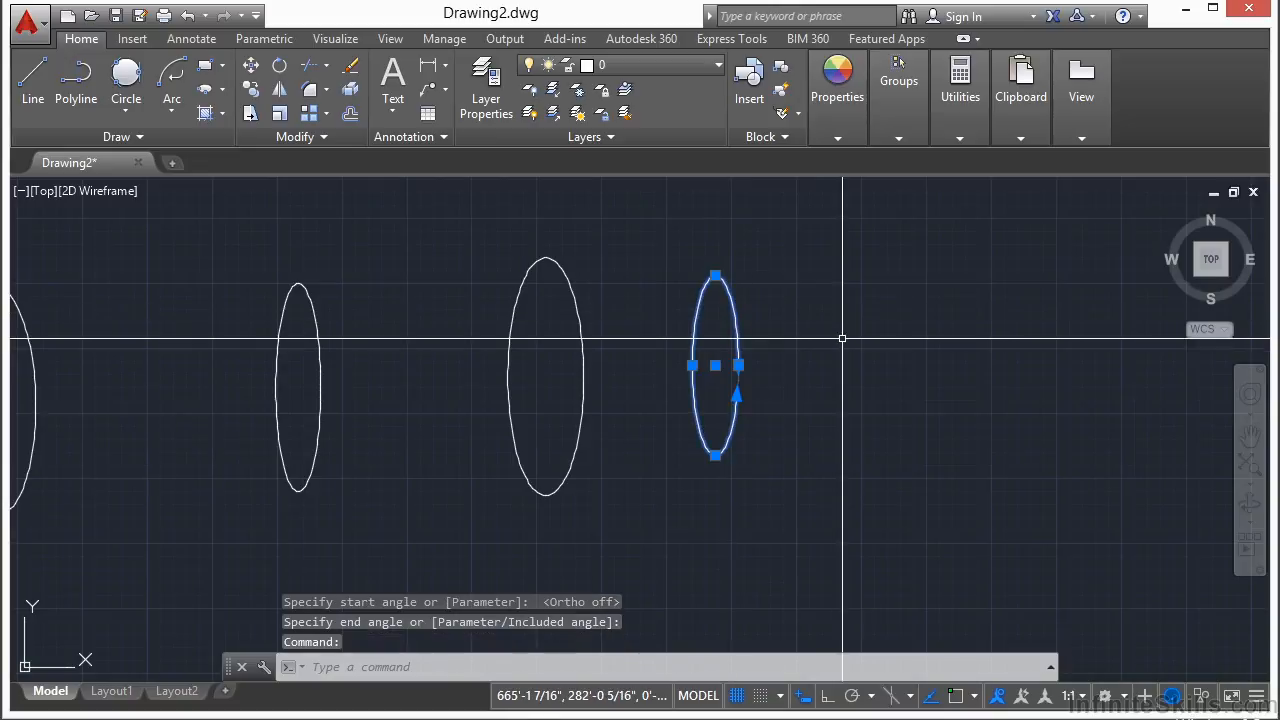
key(Escape)
- Draw a large tilted ellipse below the row of ellipses using the Center method with Ortho off
scroll(826, 400, down, 1)
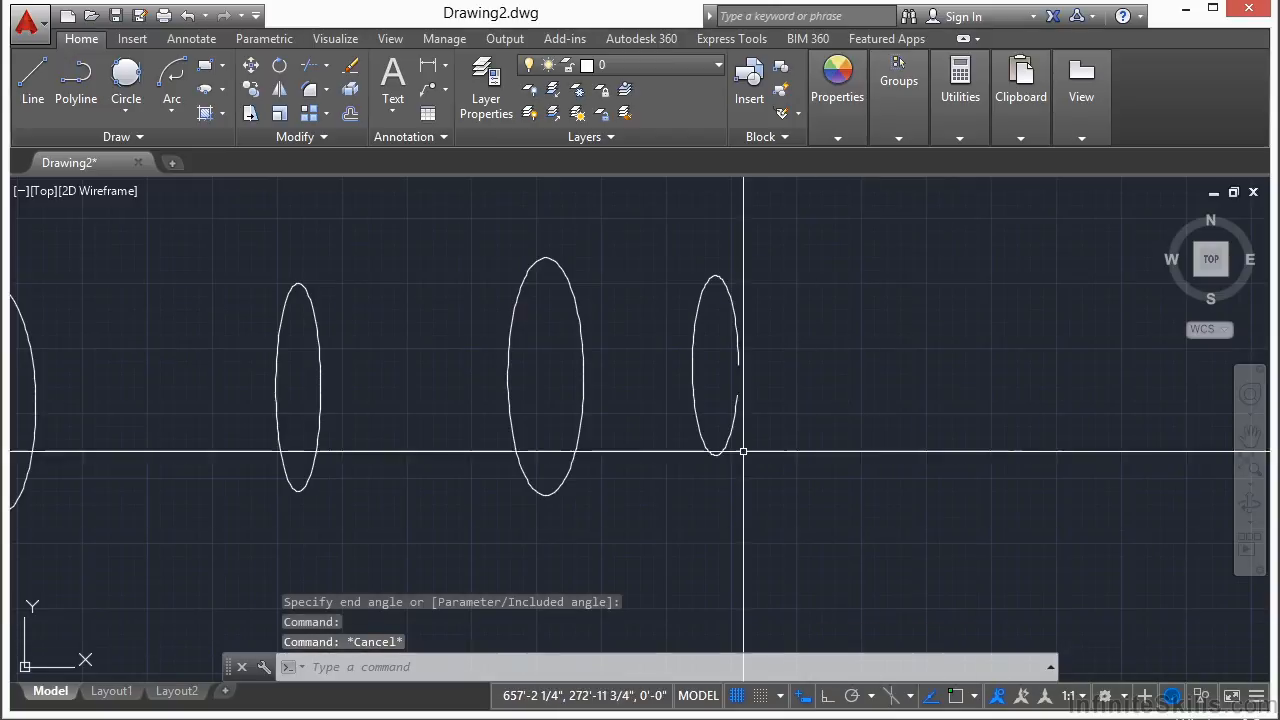
key(Return)
click(222, 89)
click(243, 120)
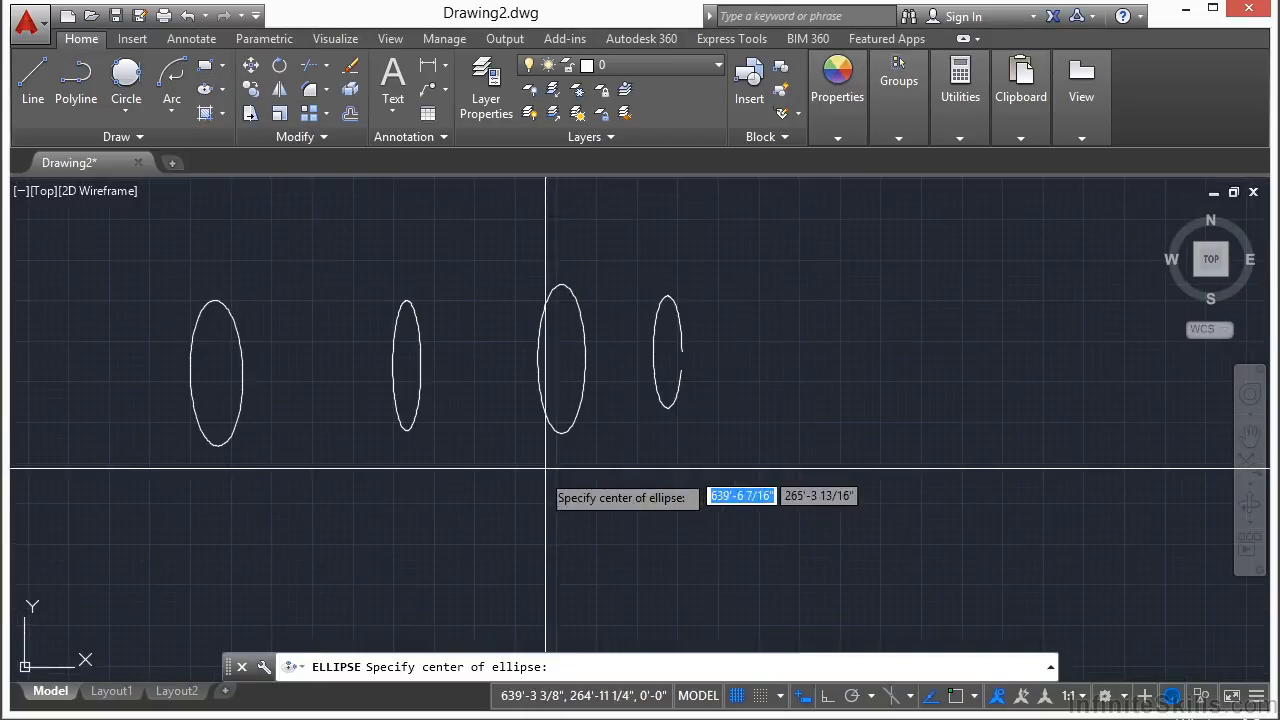
middle_drag(566, 451, 551, 380)
click(445, 494)
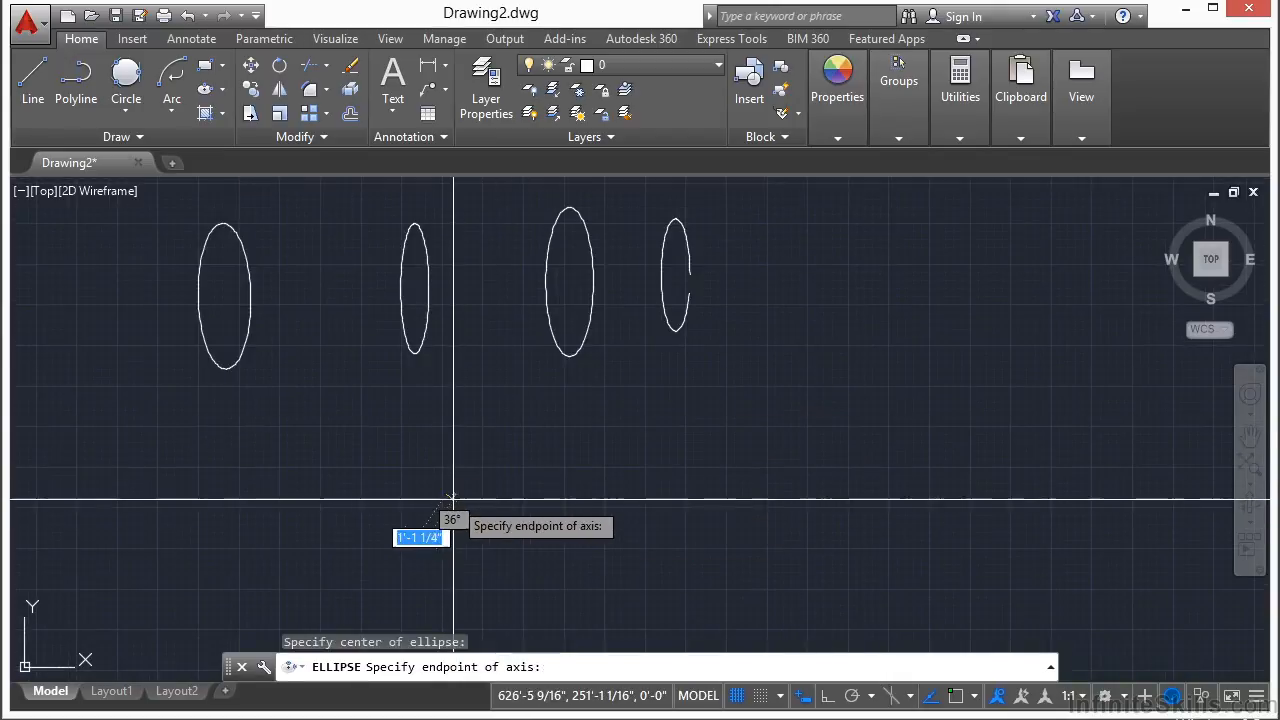
click(474, 443)
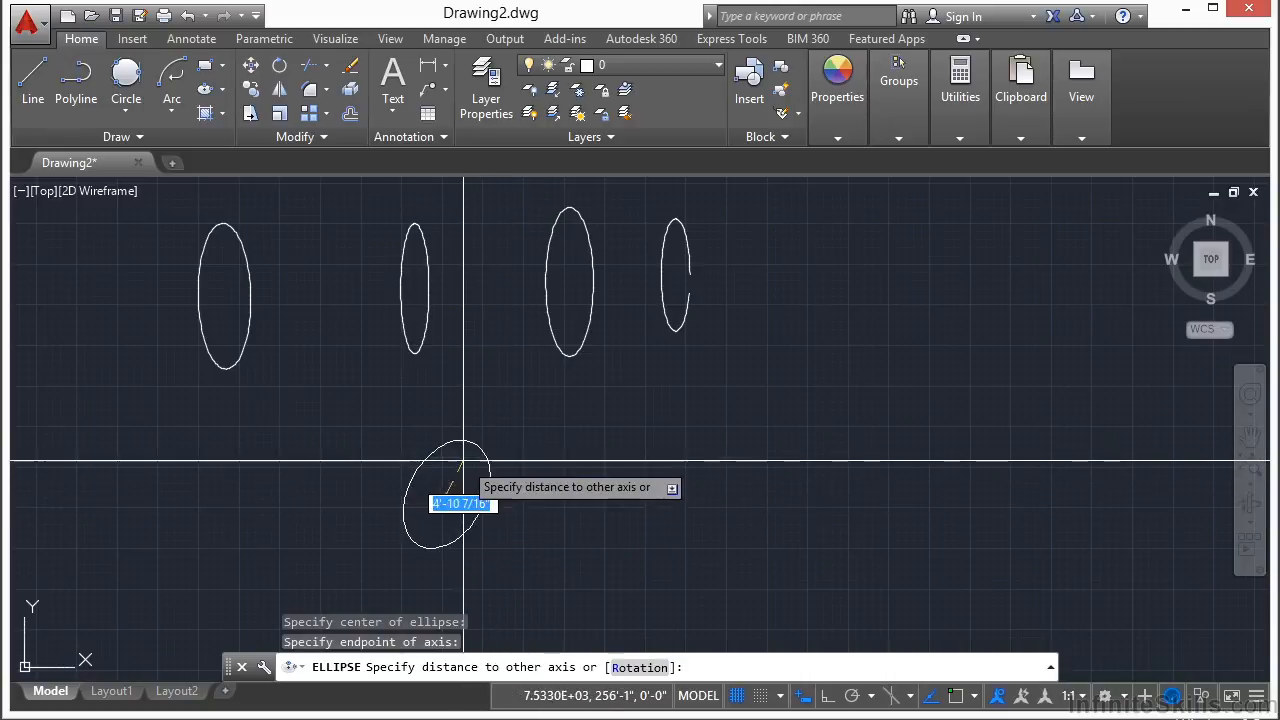
click(347, 415)
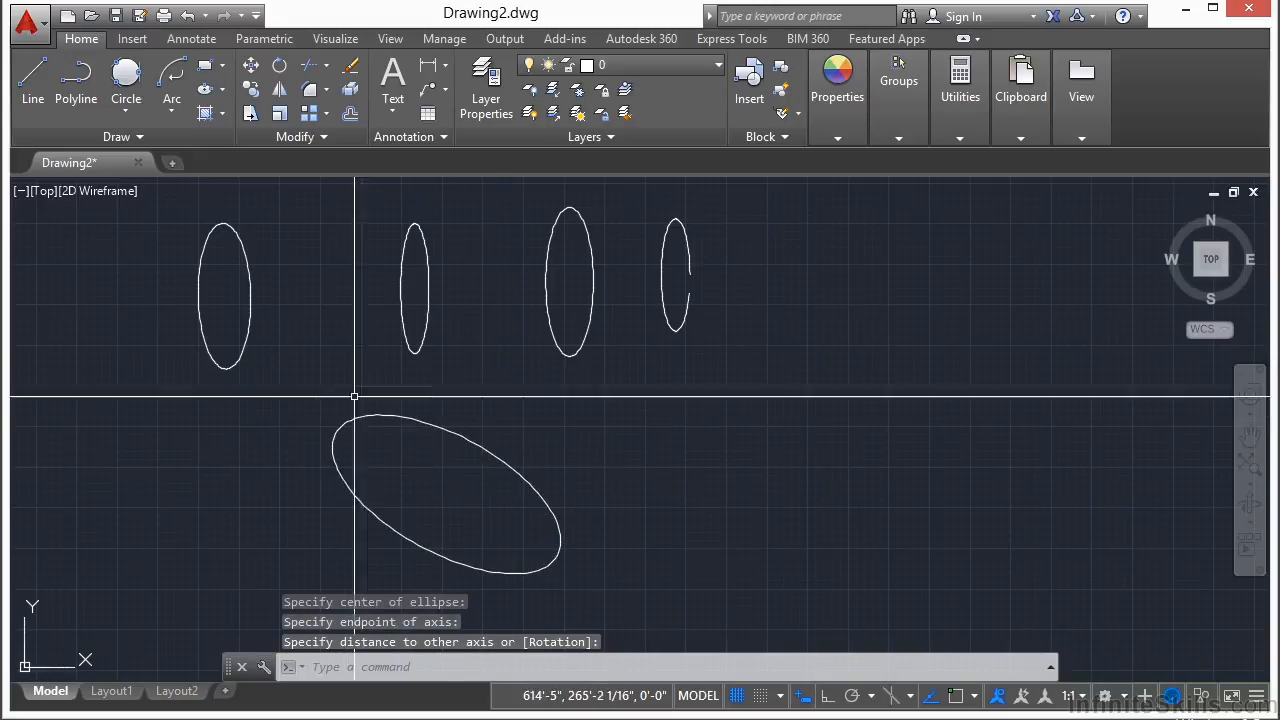
scroll(478, 362, down, 3)
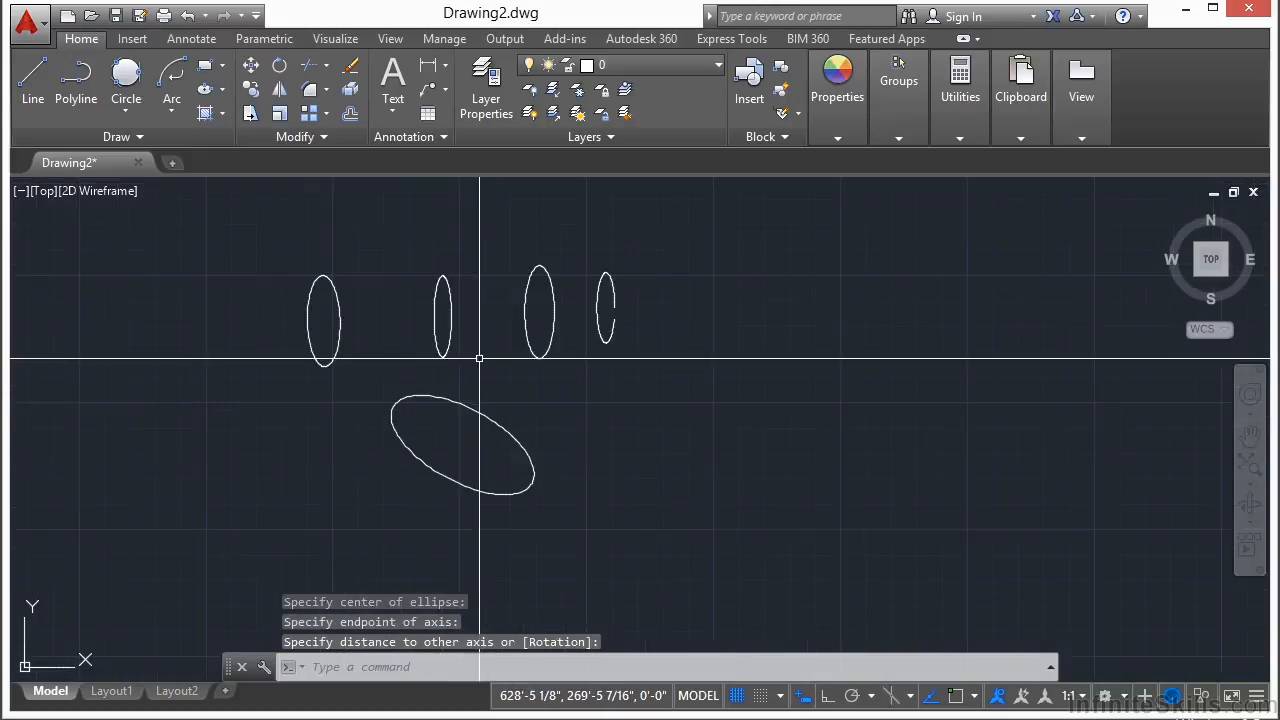